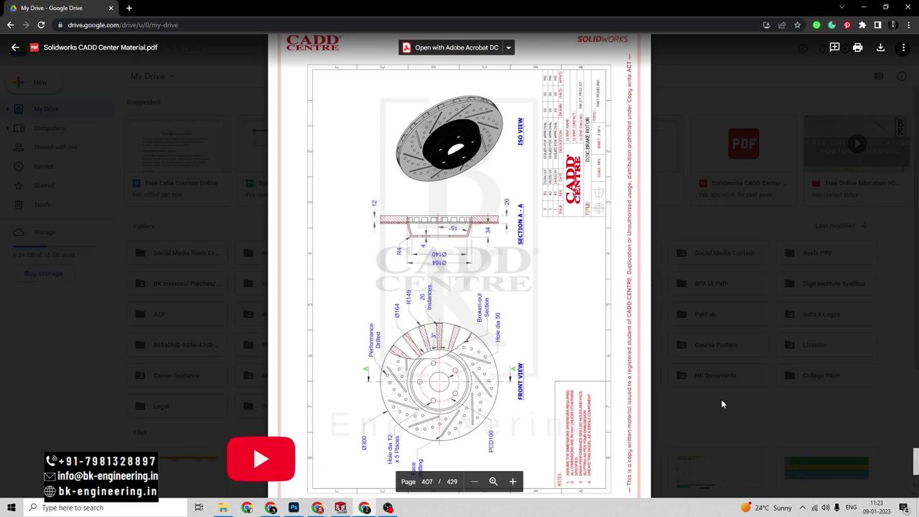
Step: Switch to SolidWorks and create a new part document
left_click(341, 508)
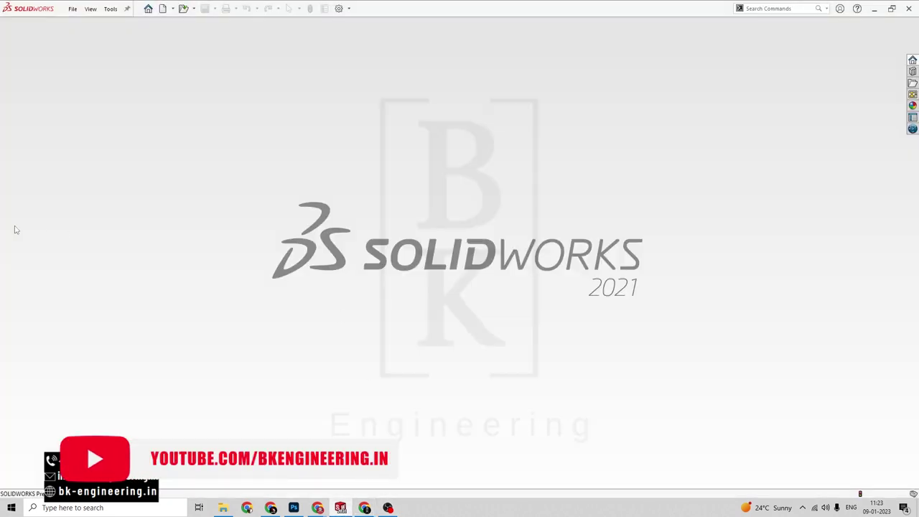
left_click(162, 9)
left_click(378, 370)
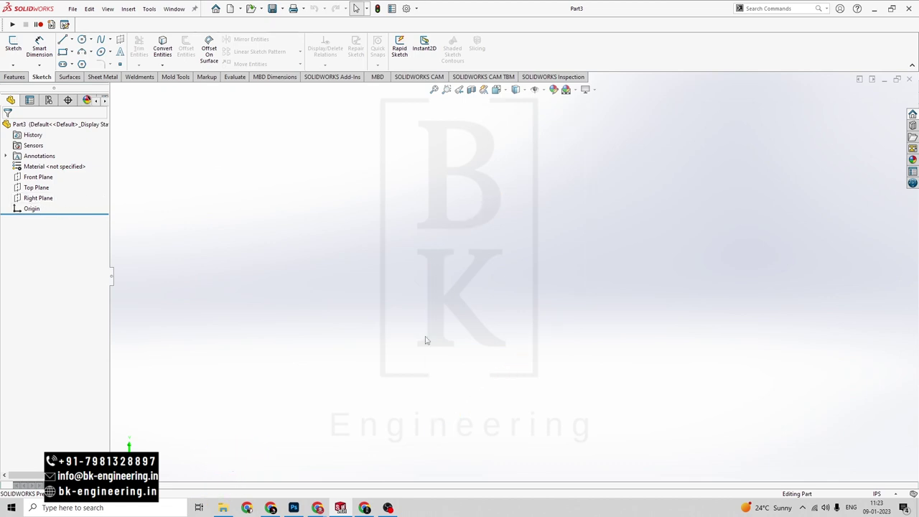
Step: Set the part's unit system to MMGS (millimeter, gram, second)
left_click(889, 496)
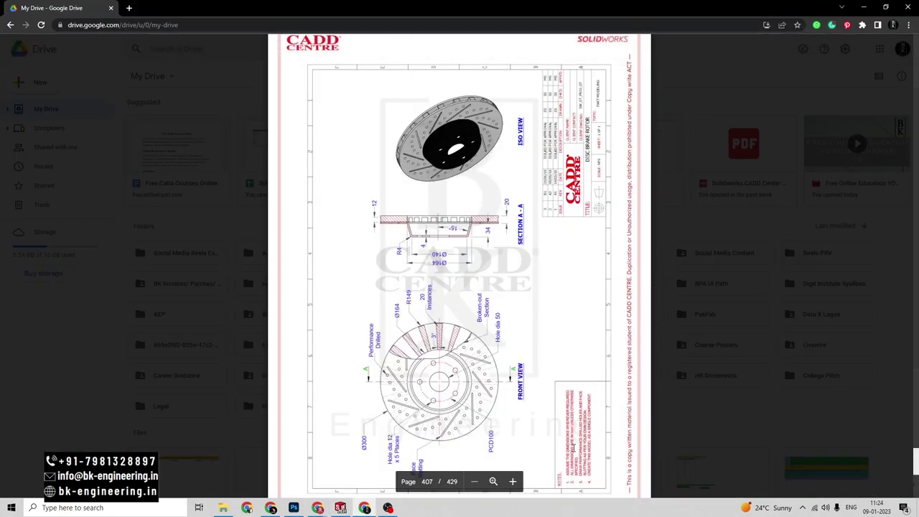
key("alt+Tab")
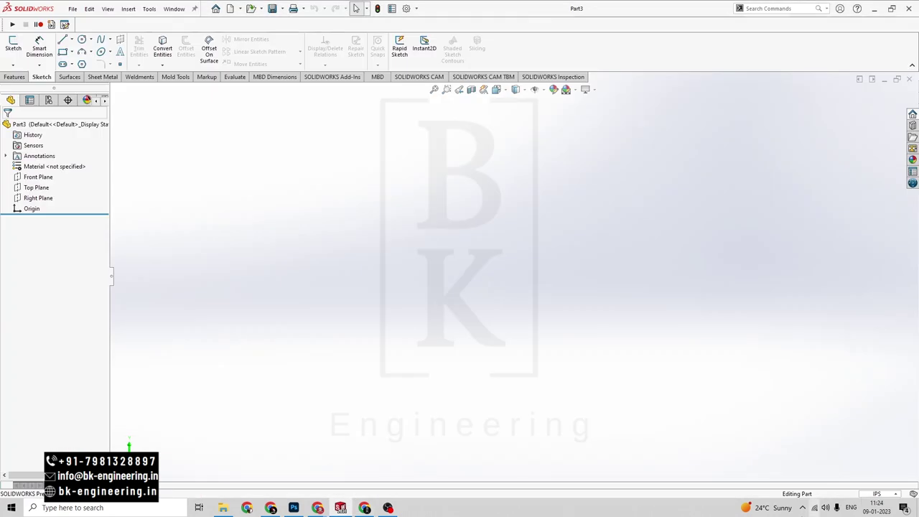
left_click(894, 495)
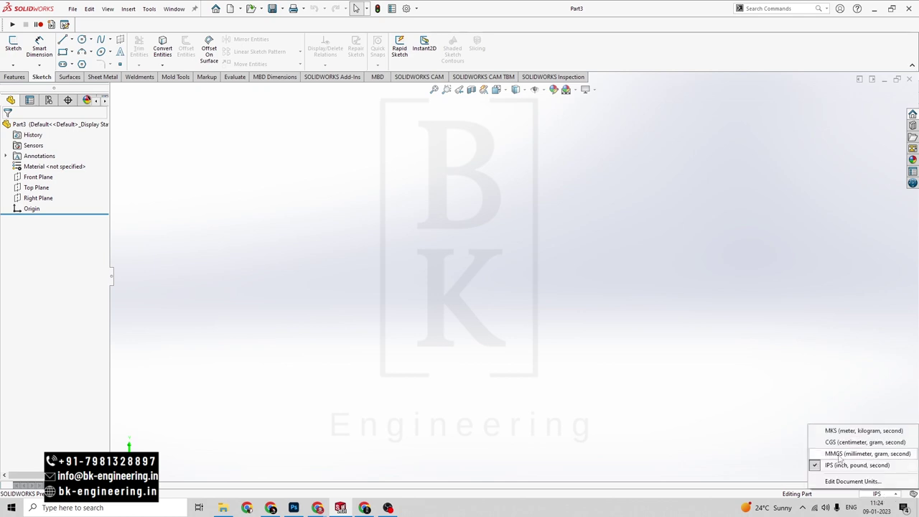
left_click(844, 454)
Step: Start a sketch on the Top Plane and draw a circle about 149 mm in diameter centred on the origin
key("alt+Tab")
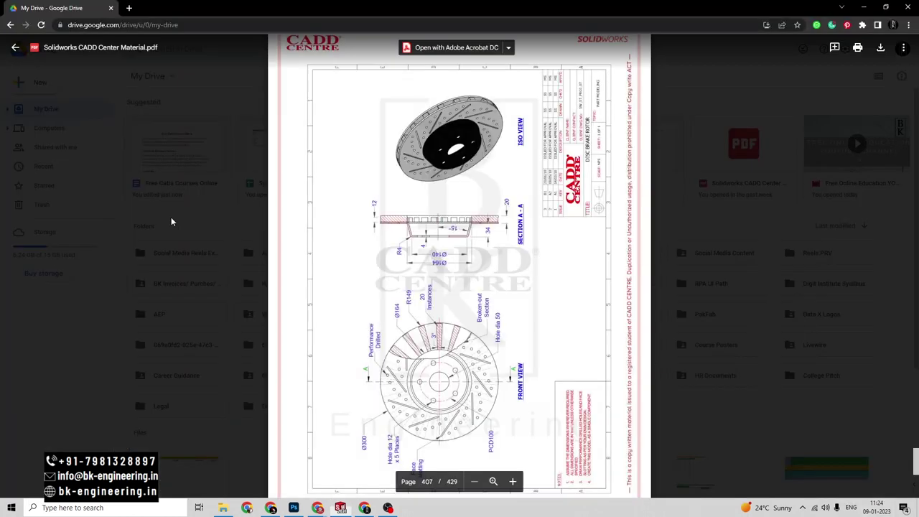
key("alt+Tab")
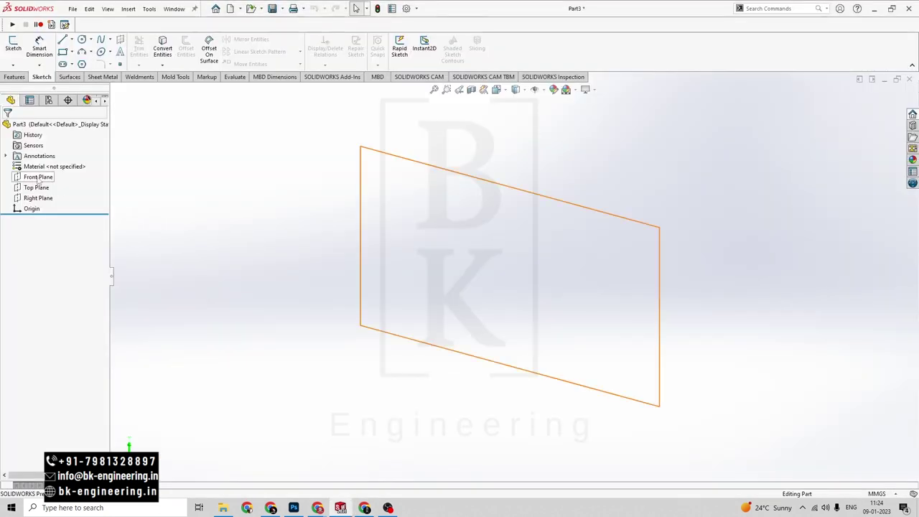
right_click(42, 189)
left_click(50, 173)
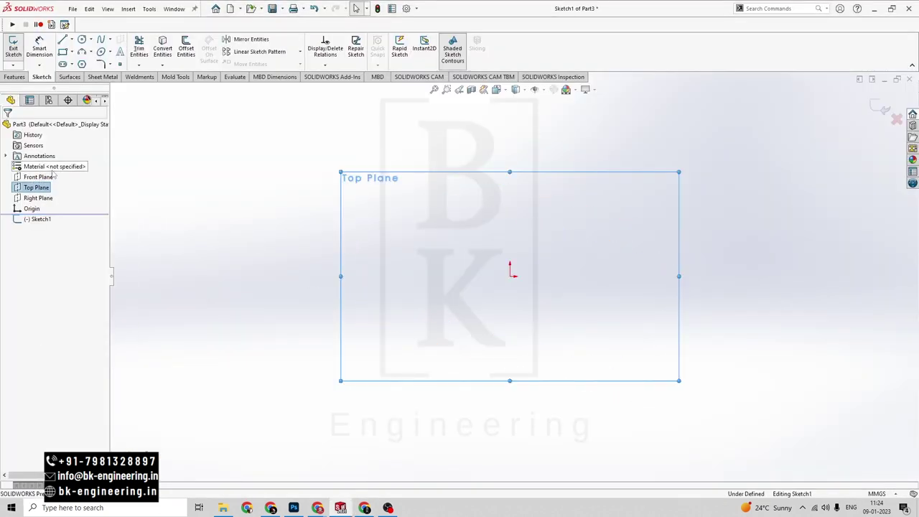
key("alt+Tab")
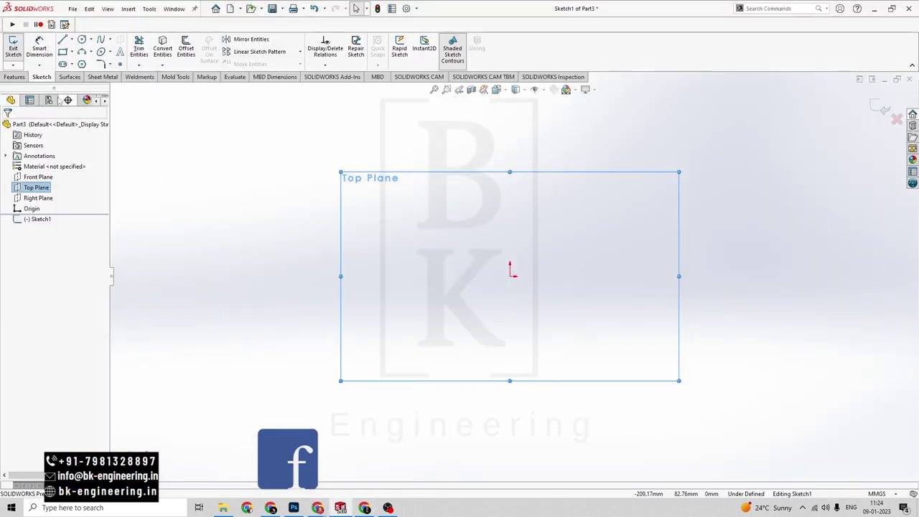
left_click(82, 38)
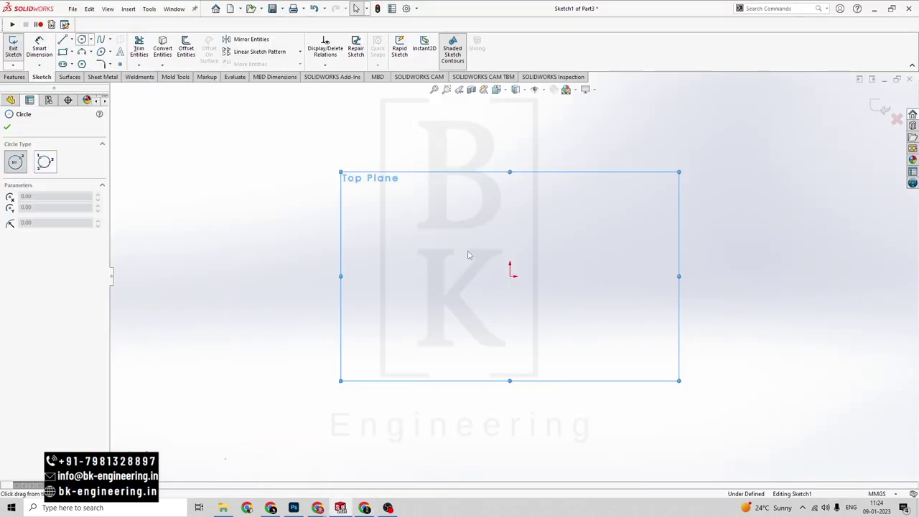
left_click(510, 276)
left_click(652, 317)
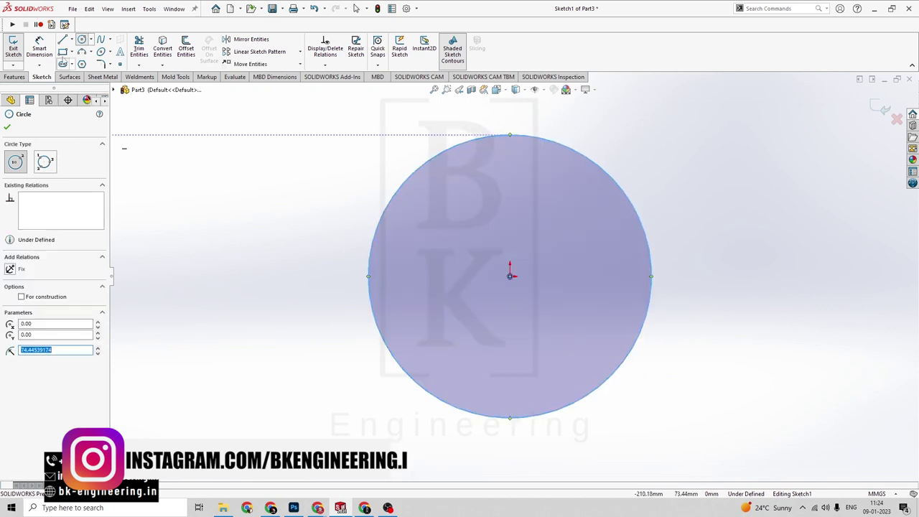
key("Escape")
Step: Dimension the circle's diameter and set it to 300 mm
left_click(385, 215)
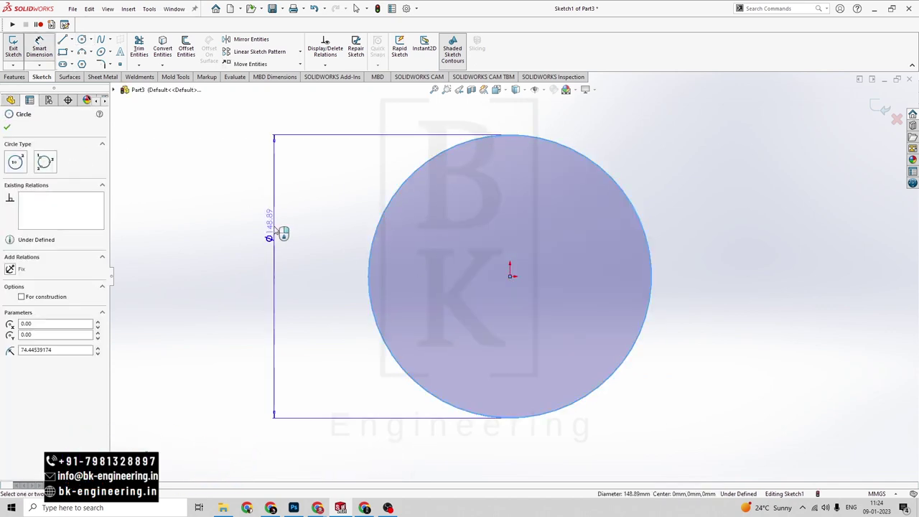
left_click(237, 232)
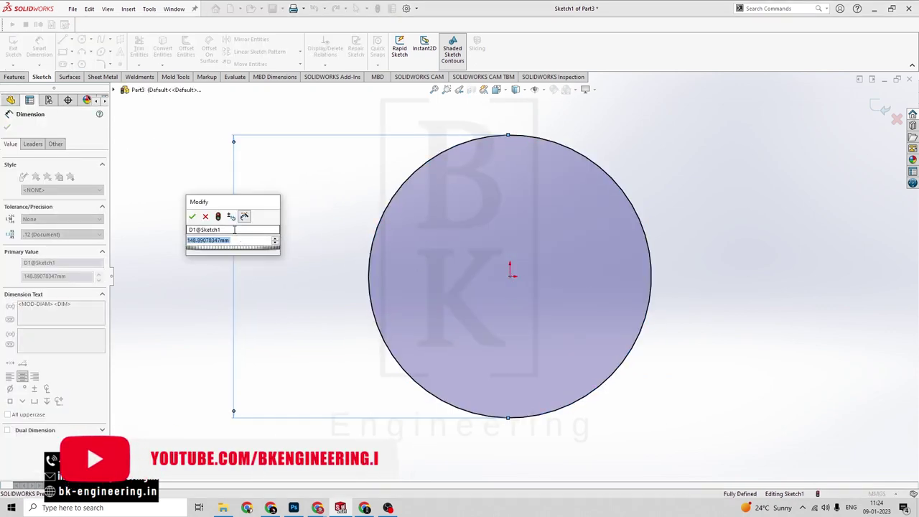
type("150")
key("Return")
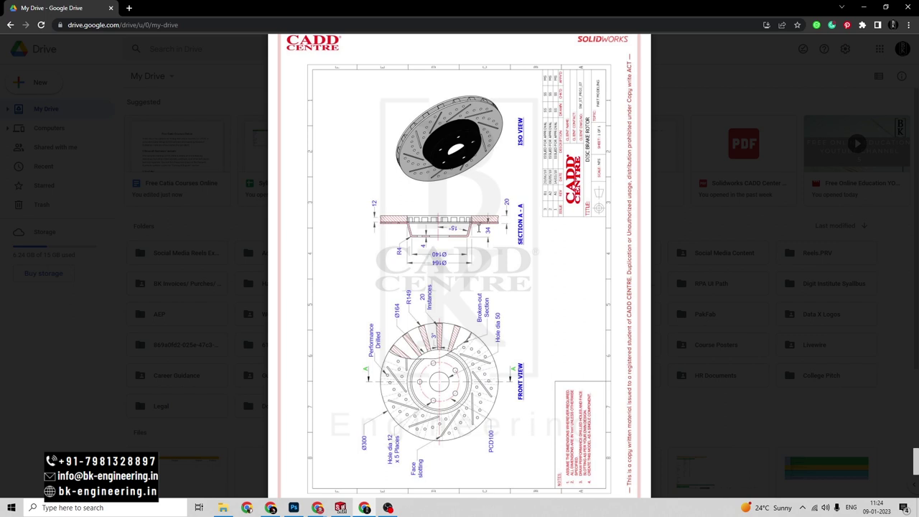
key("alt+Tab")
left_click(7, 128)
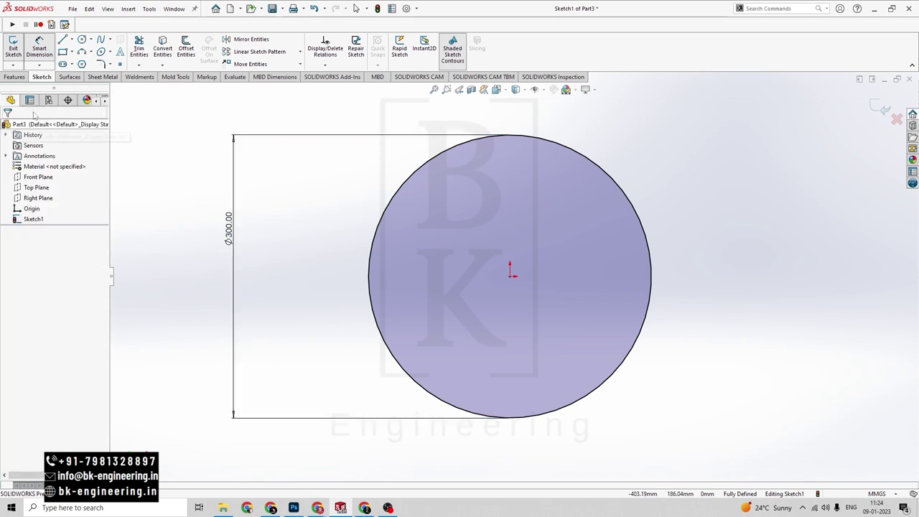
Step: Exit the sketch and extrude the 300 mm circle as a blind boss 4 mm deep
left_click(14, 50)
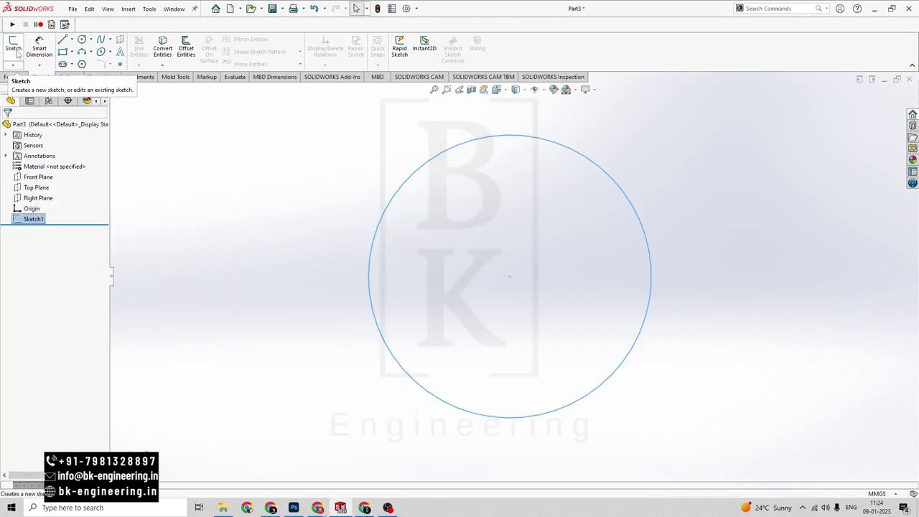
left_click(15, 77)
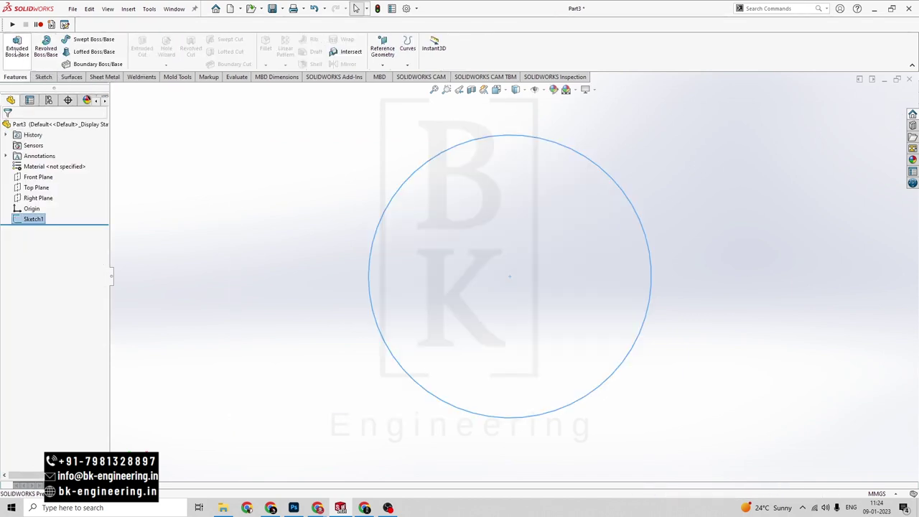
left_click(16, 48)
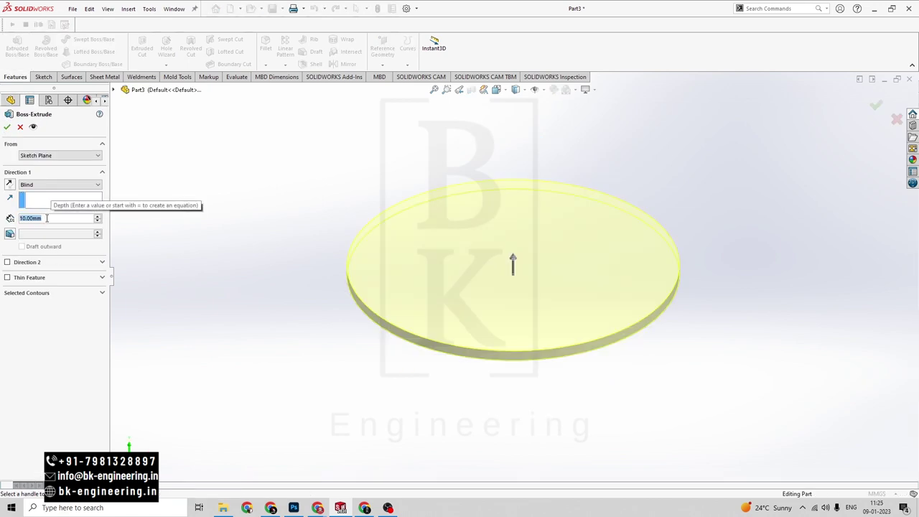
type("4")
key("Return")
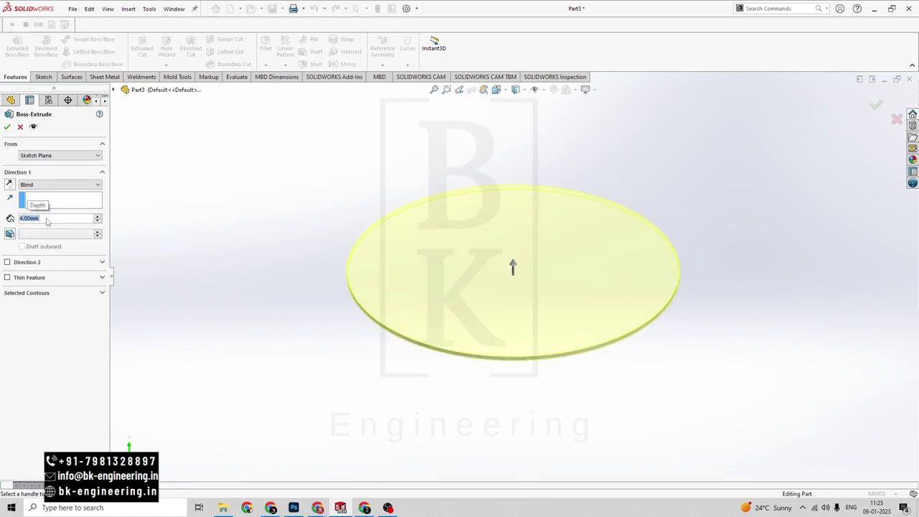
left_click(7, 127)
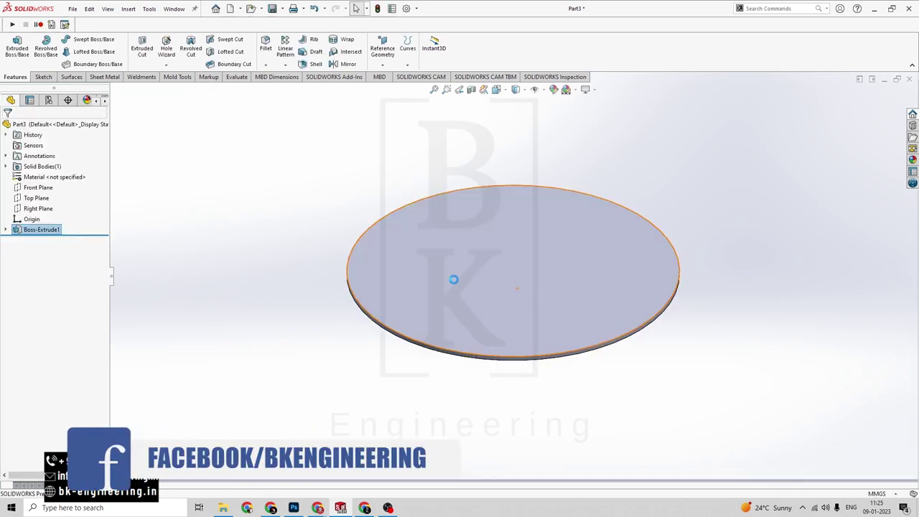
Step: Start a sketch on the disc's upper face and draw a circle about 189 mm in diameter centred on the origin
key("alt+Tab")
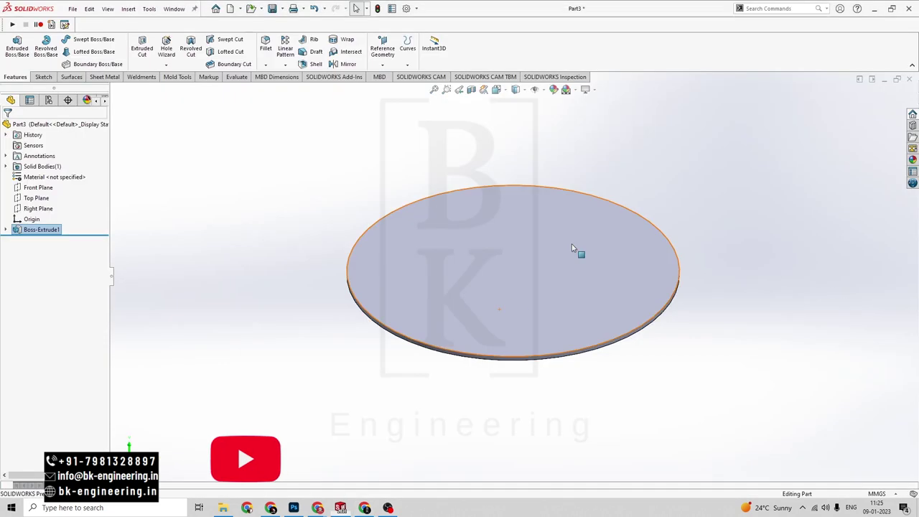
left_click(501, 242)
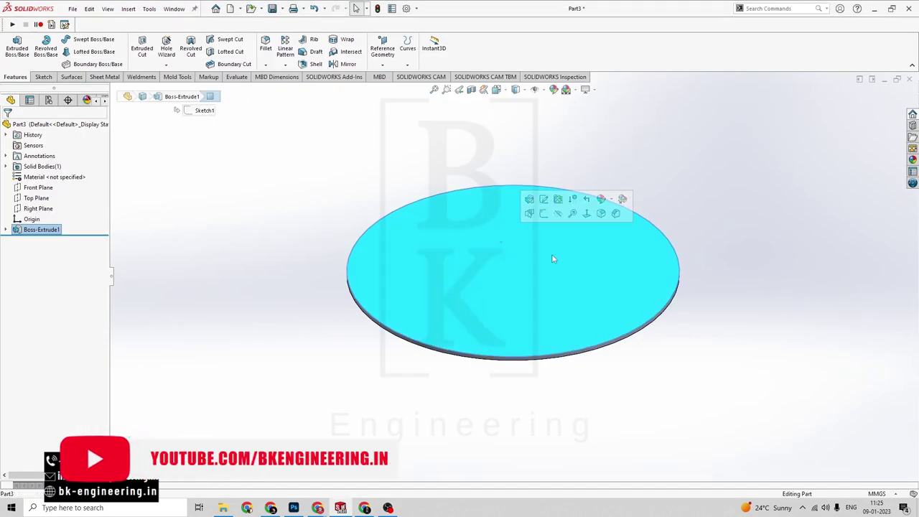
left_click(543, 214)
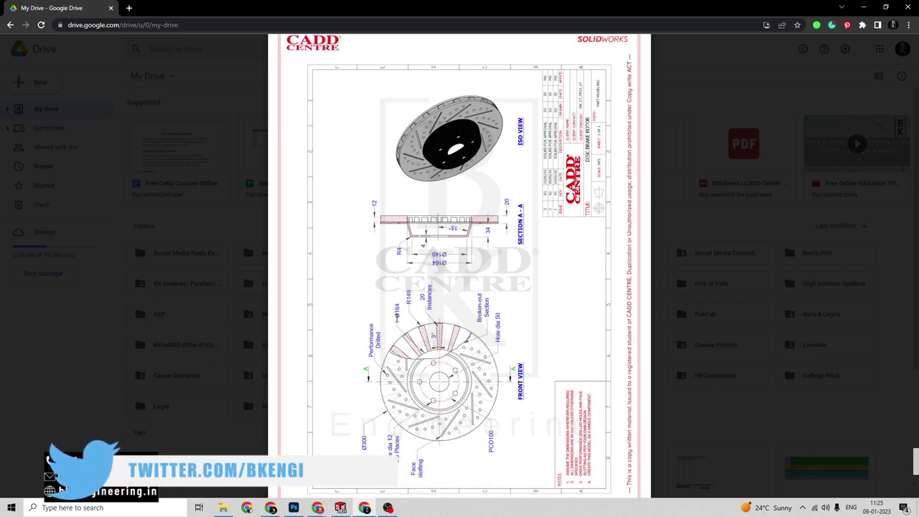
key("alt+Tab")
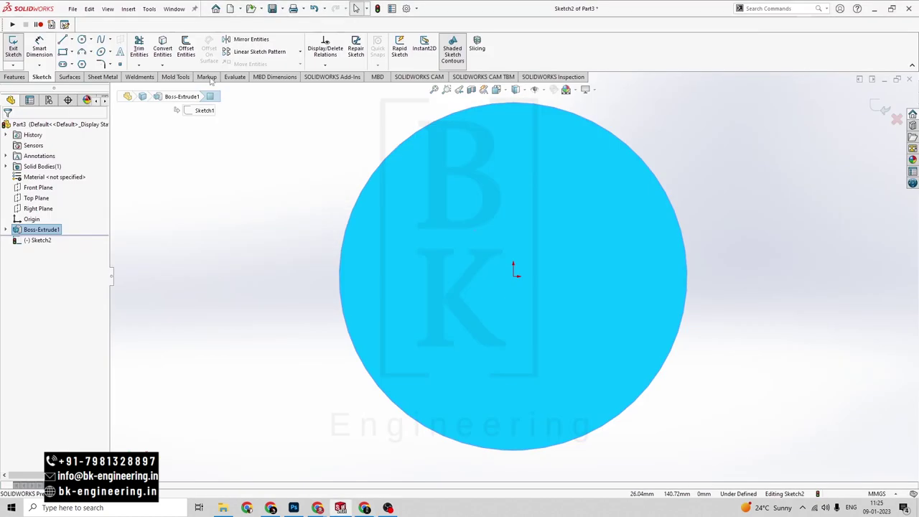
left_click(82, 40)
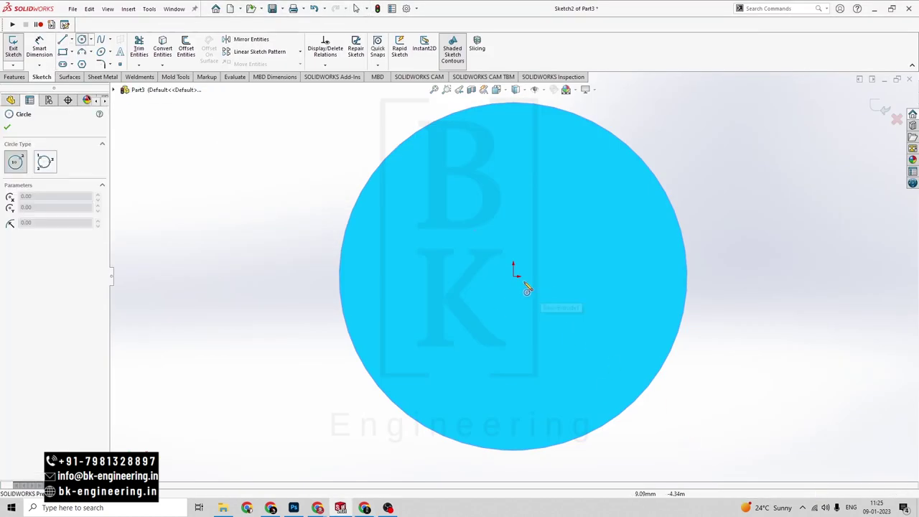
left_click(514, 277)
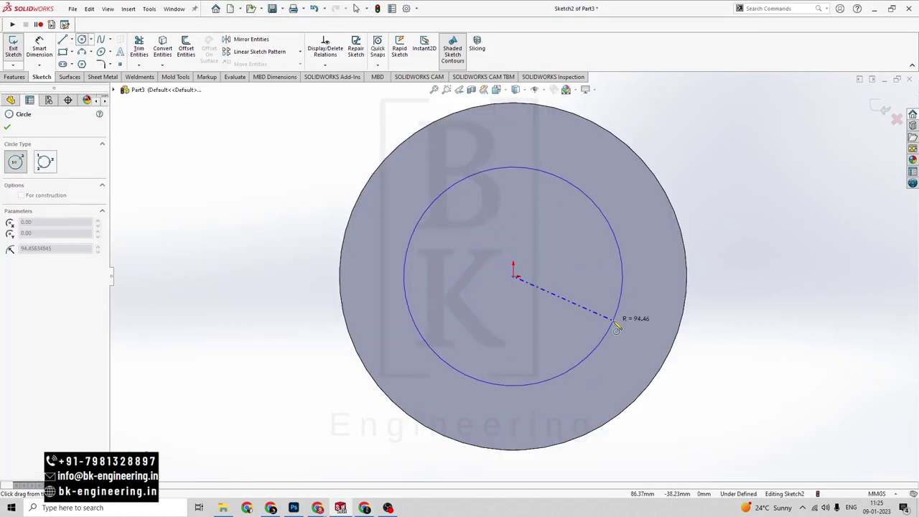
left_click(616, 318)
Step: Dimension the new circle on the disc face and set its diameter to 164 mm
left_click(31, 45)
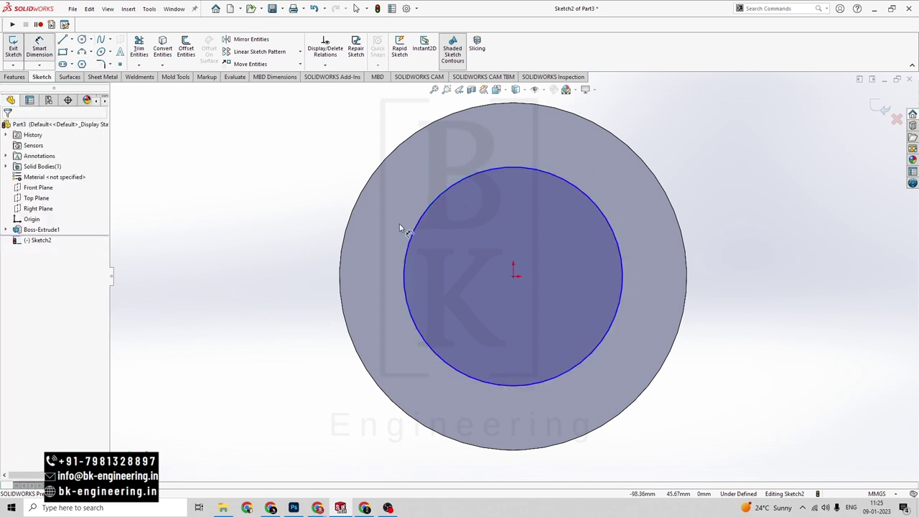
left_click(410, 232)
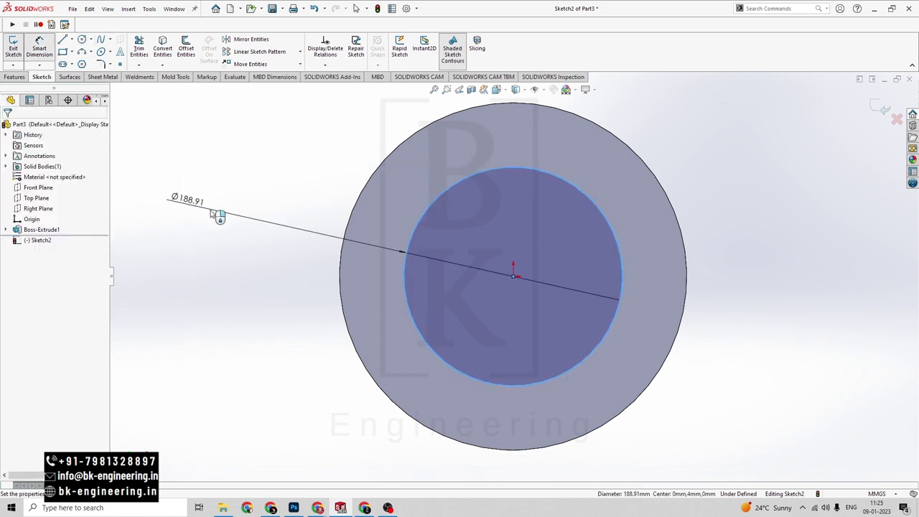
left_click(211, 209)
type("16")
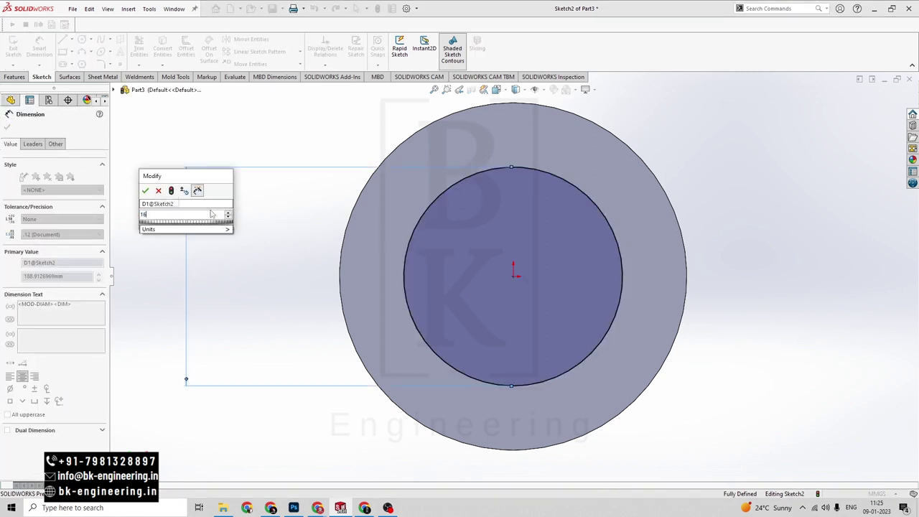
type("4")
key("Return")
Step: Check the reference drawing and sketch a second circle about 271 mm in diameter, concentric with the 164 mm circle
key("alt+Tab")
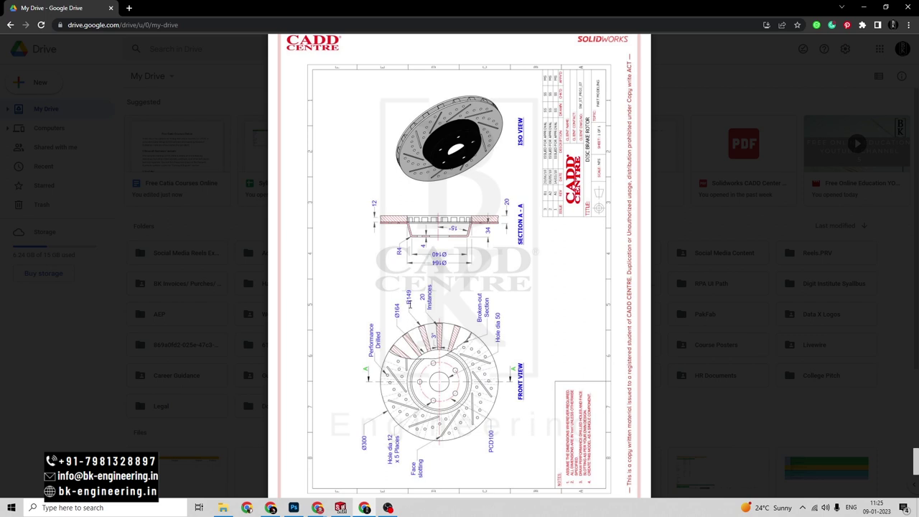
key("alt+Tab")
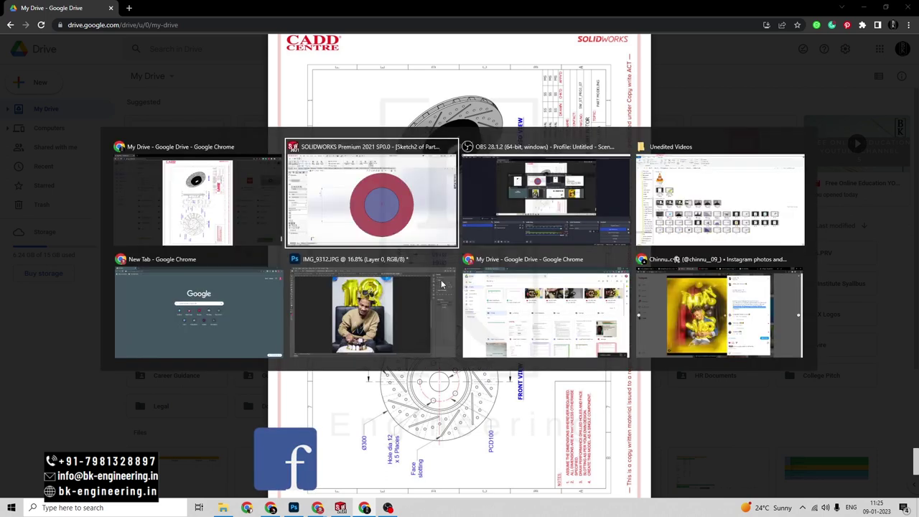
left_click(84, 40)
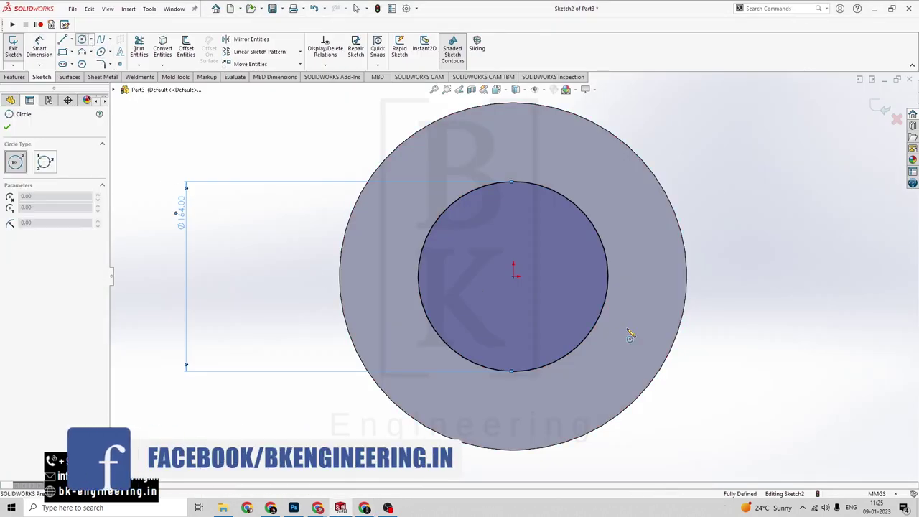
left_click(514, 277)
left_click(654, 347)
Step: Dimension the outer sketch circle's diameter as 149*2, giving 298 mm
left_click(40, 48)
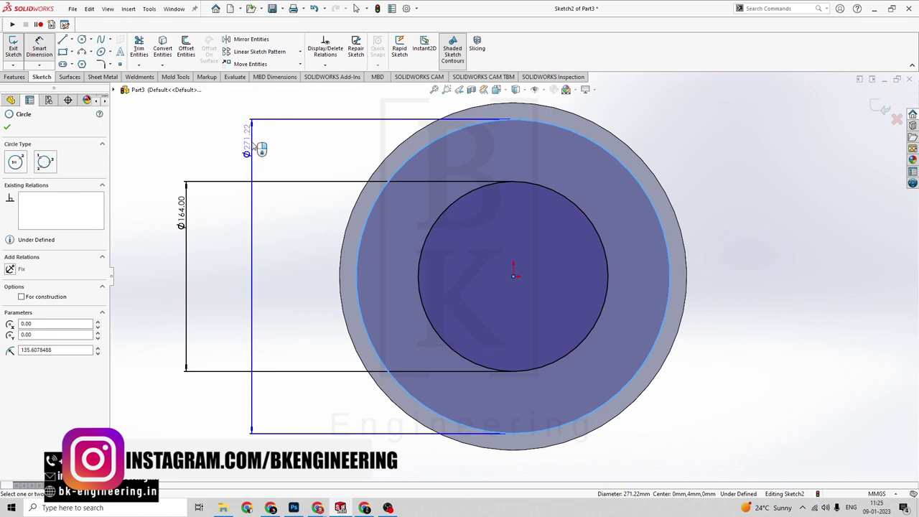
left_click(251, 142)
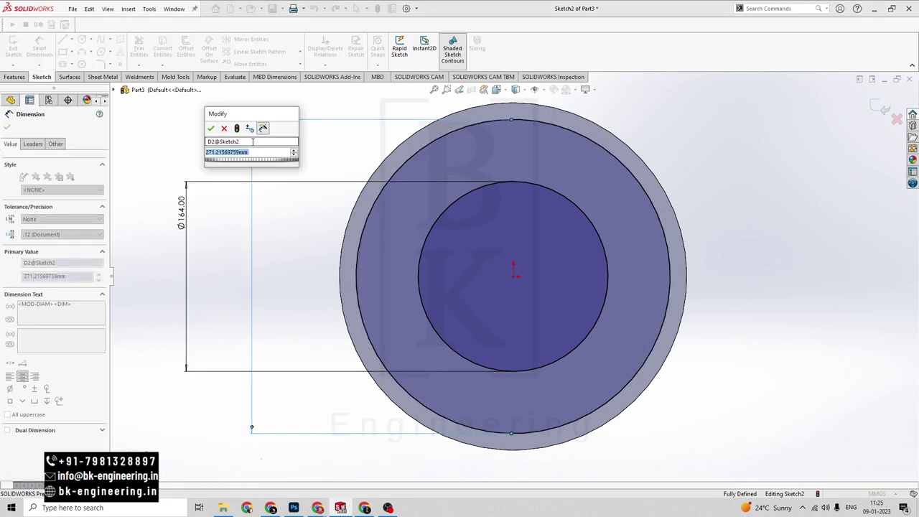
type("149*2")
key("Return")
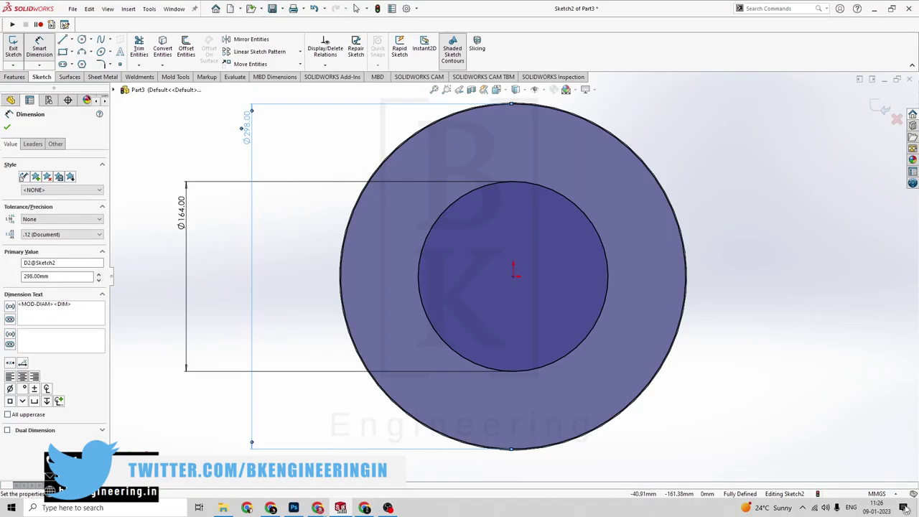
Step: Sketch a vertical centerline about 170 mm long from the origin up past the 298 mm circle
left_click(71, 39)
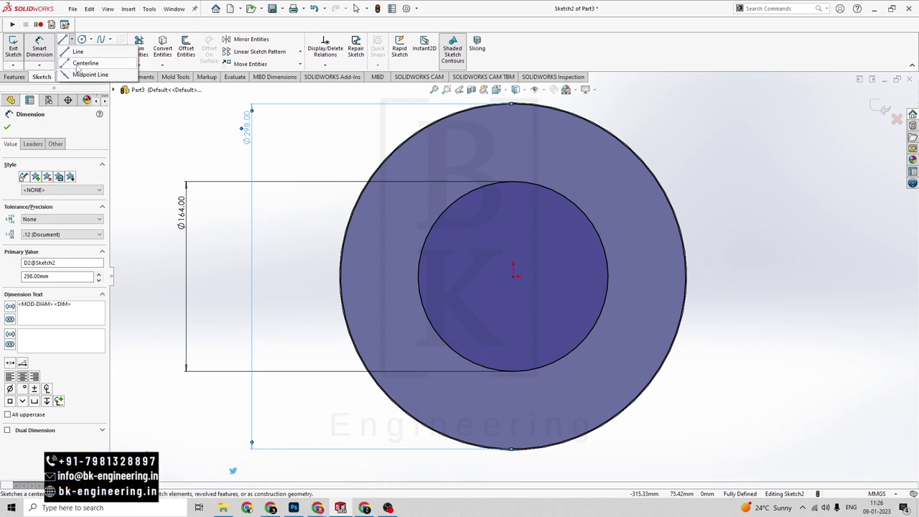
left_click(84, 57)
scroll(519, 285, "up", 3)
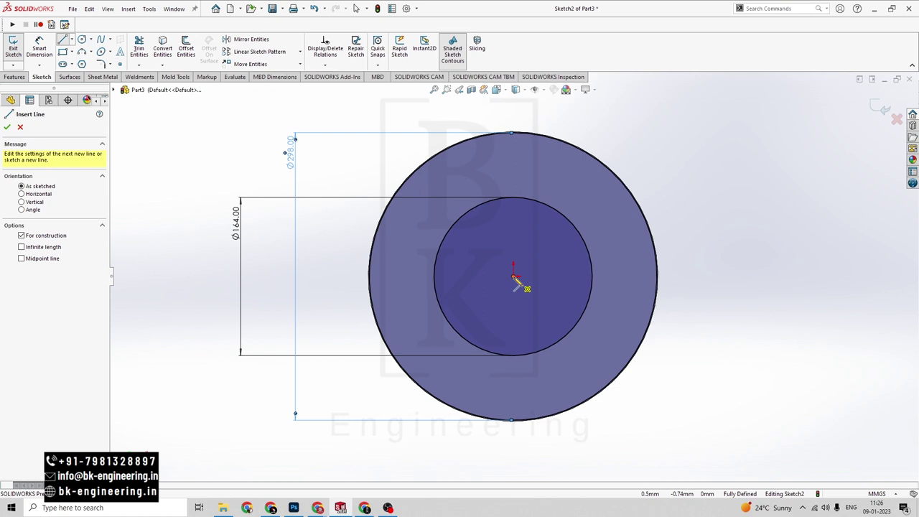
left_click(513, 276)
left_click(513, 110)
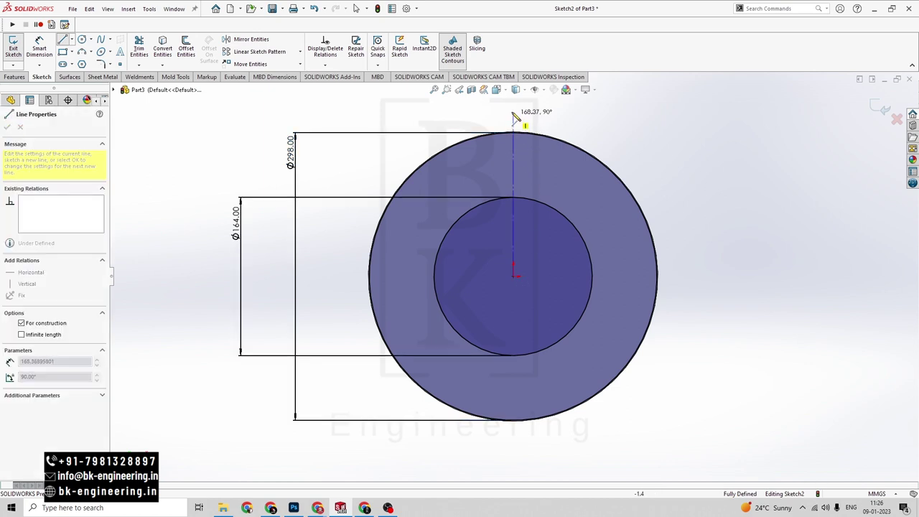
key("Escape")
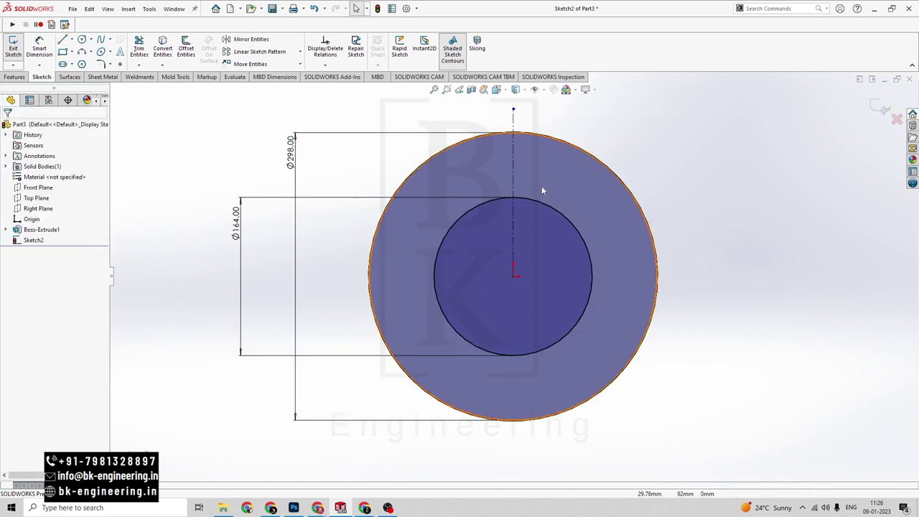
Step: Examine the gap at the disc's upper edge and check the vane geometry in the reference drawing
scroll(542, 187, "down", 5)
scroll(488, 177, "down", 5)
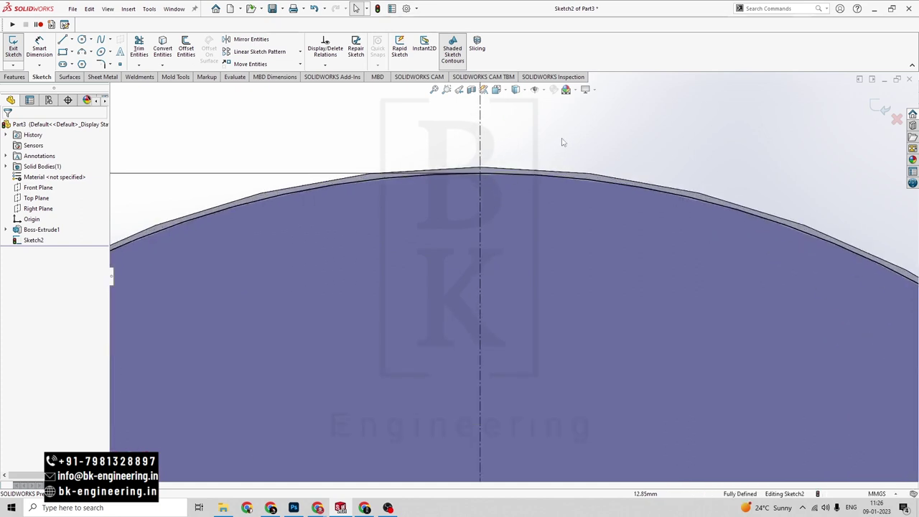
scroll(382, 208, "up", 8)
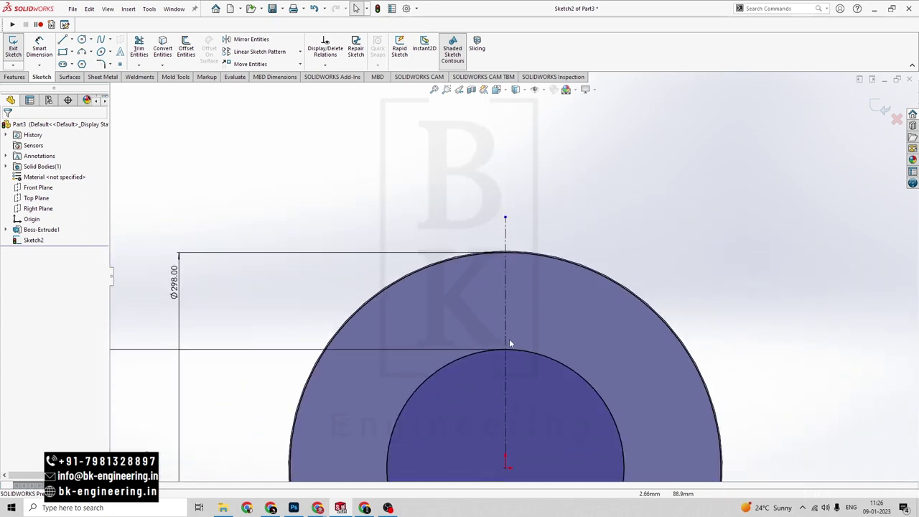
scroll(503, 338, "down", 2)
key("alt+Tab")
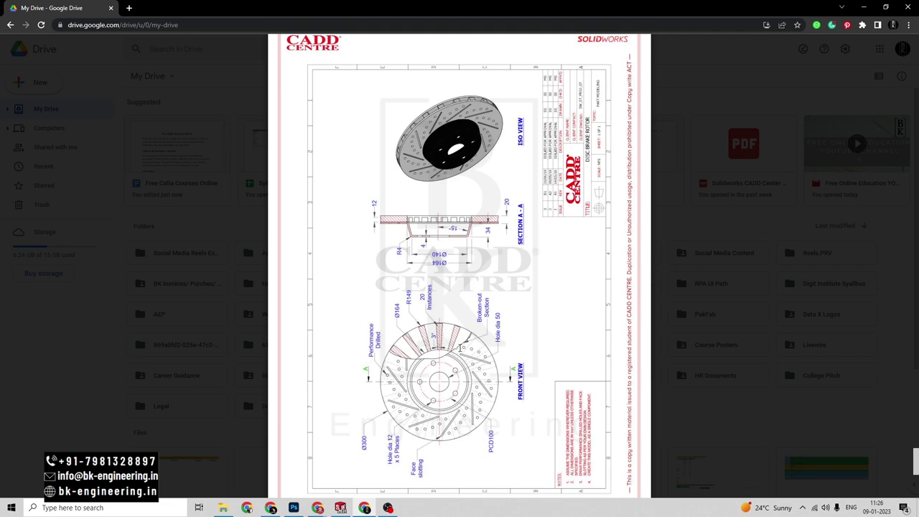
key("alt+Tab")
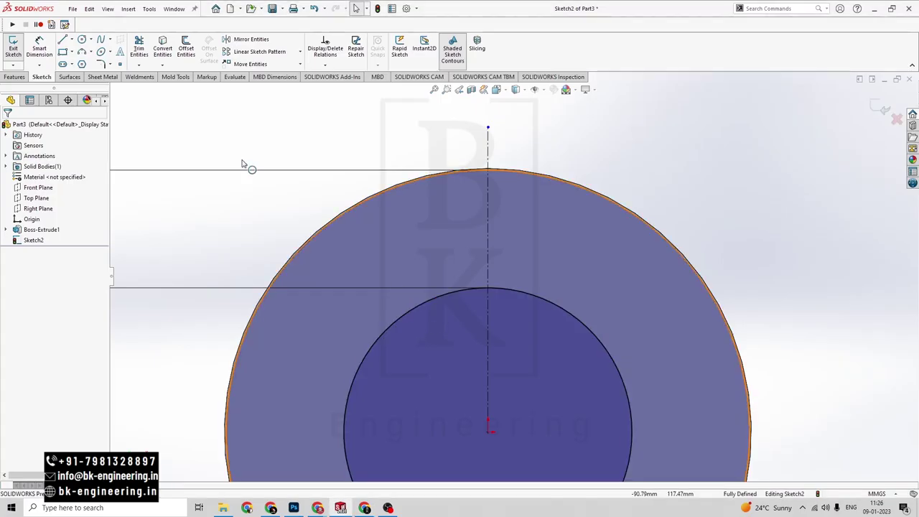
left_click(63, 40)
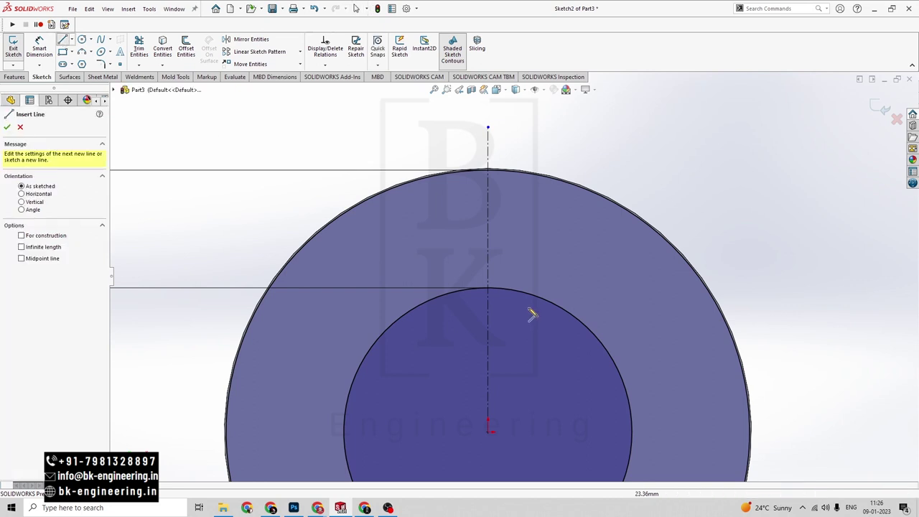
left_click(474, 291)
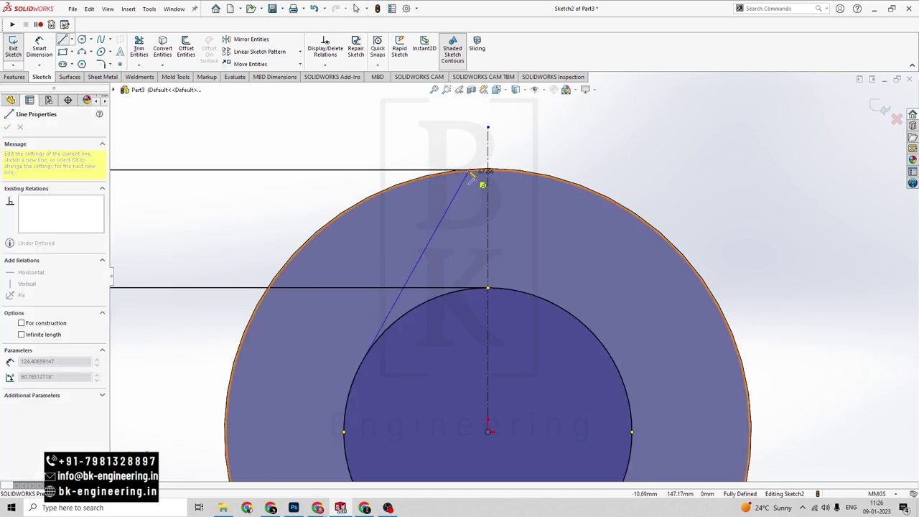
key("Escape")
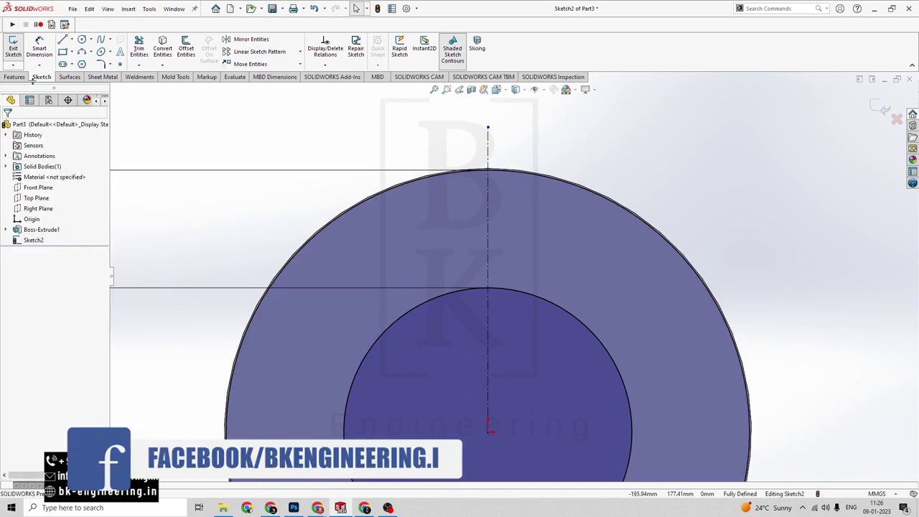
key("l")
scroll(431, 244, "down", 3)
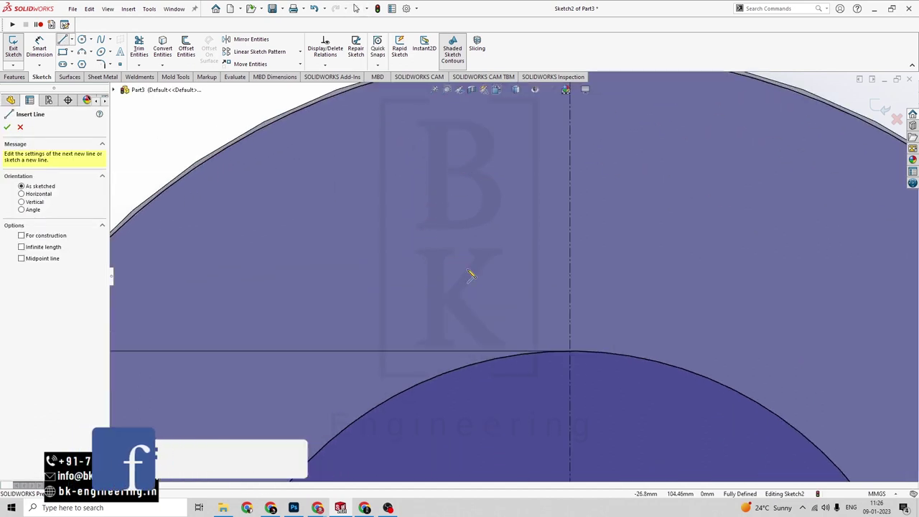
left_click(531, 360)
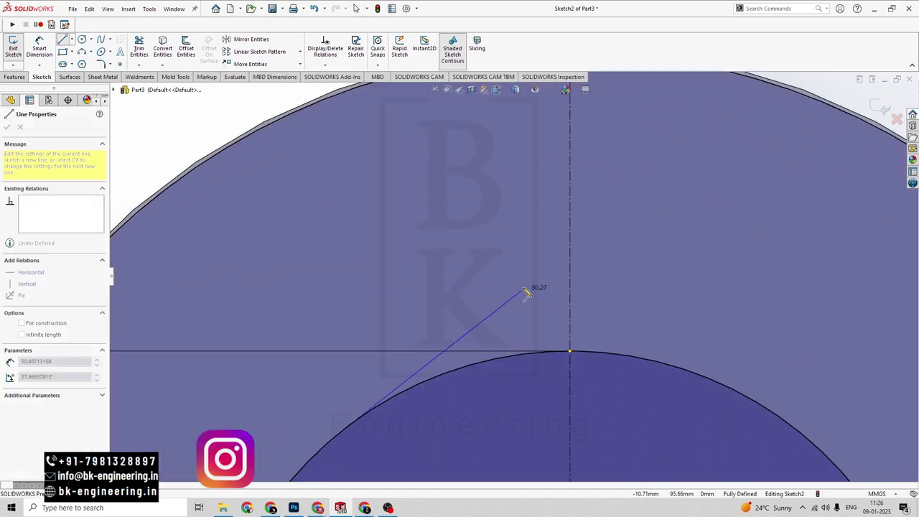
scroll(367, 211, "up", 3)
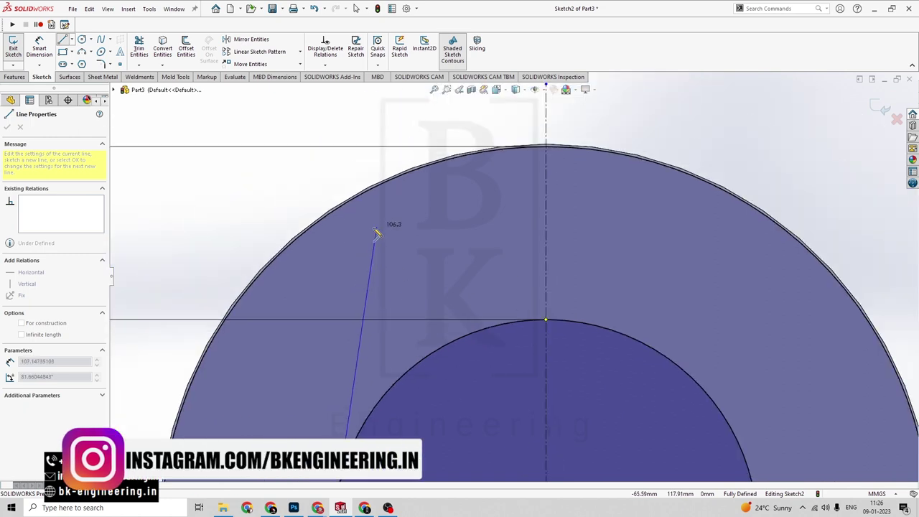
key("Escape")
Step: Sketch a line about 67 mm long from the 298 mm circle to the 164 mm circle, just left of the centerline
key("l")
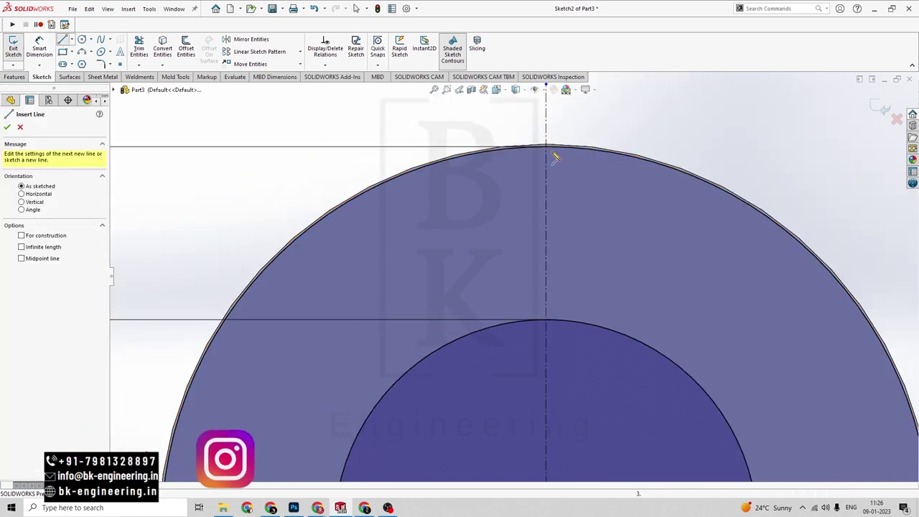
scroll(488, 201, "down", 3)
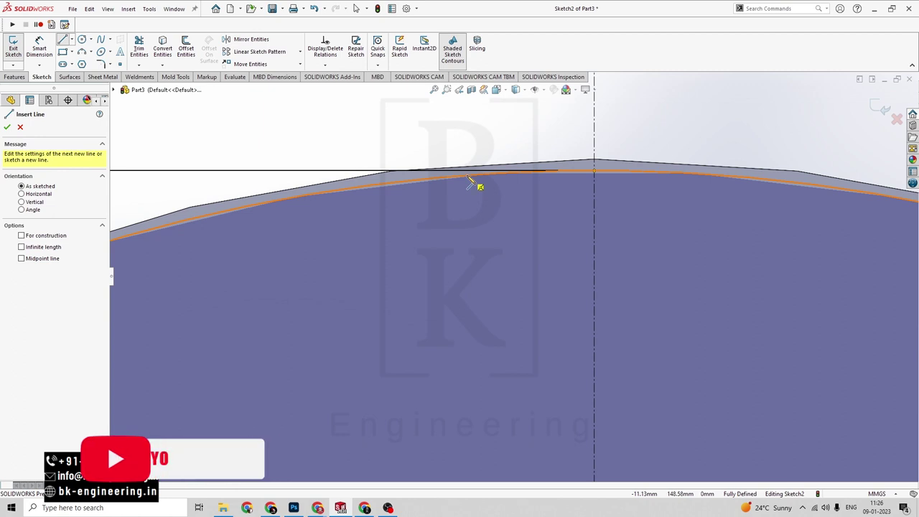
left_click(467, 177)
scroll(494, 303, "up", 5)
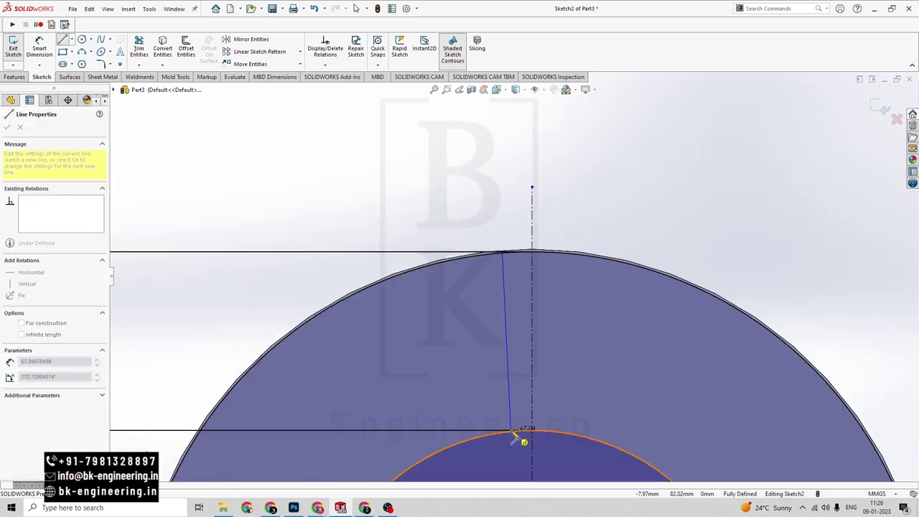
left_click(516, 436)
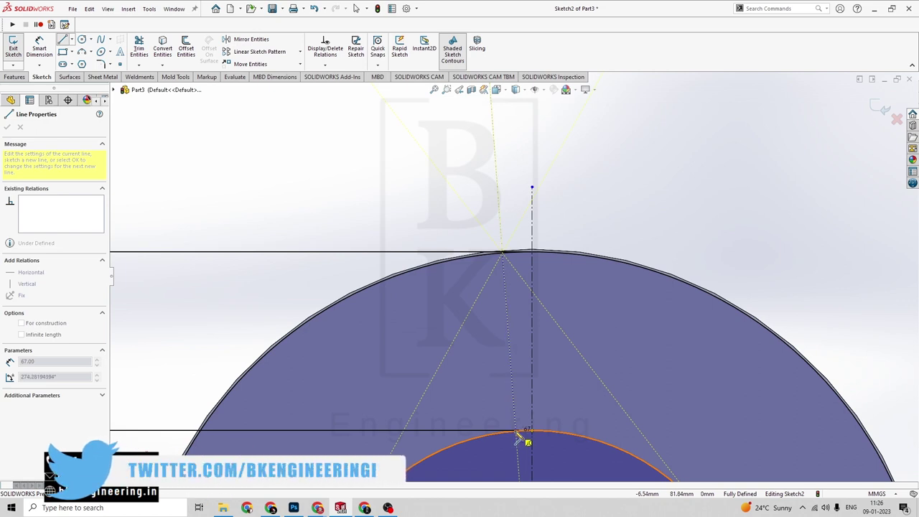
left_click(517, 434)
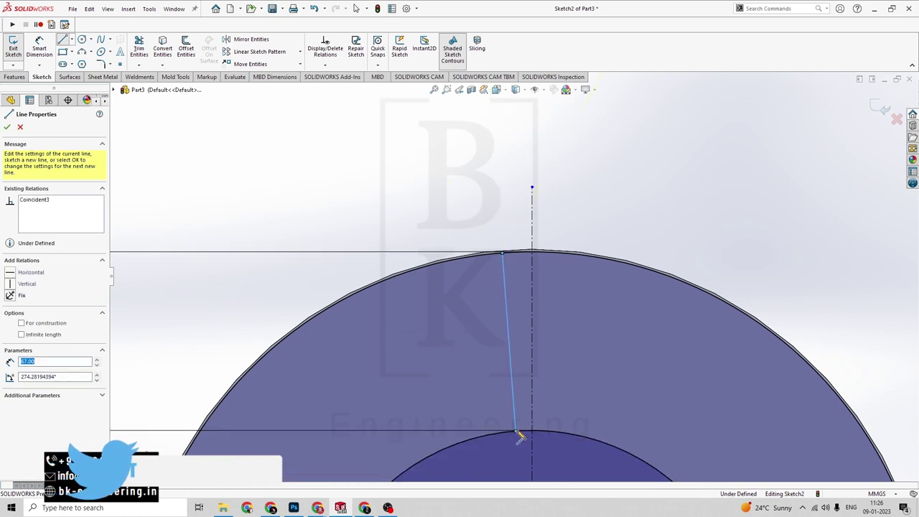
key("Escape")
Step: Check the vane angle in the reference drawing and dimension the angle between the slanted line and the centerline as 3 degrees
key("alt+Tab")
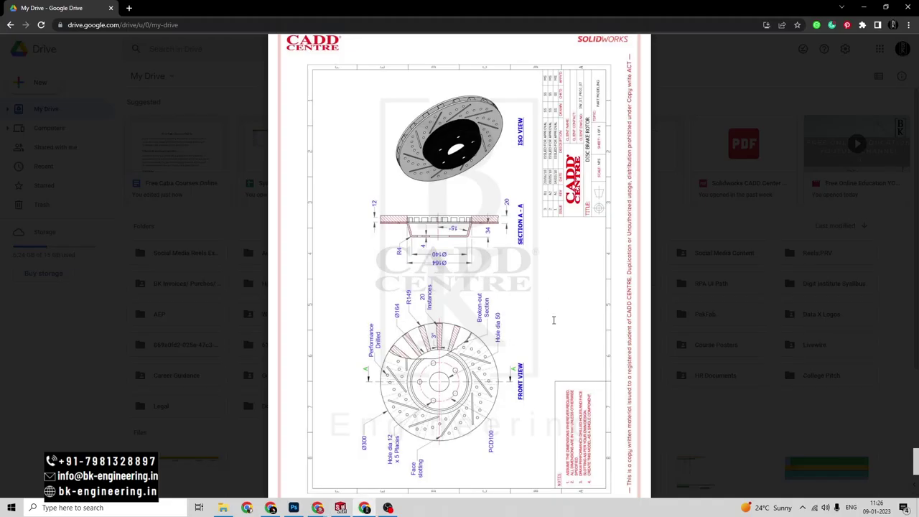
scroll(414, 237, "down", 3)
scroll(413, 237, "up", 2)
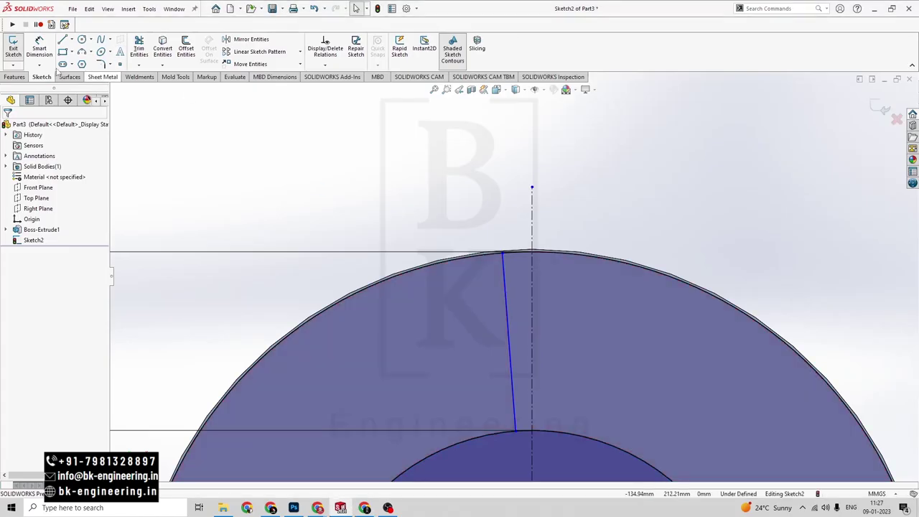
left_click(40, 47)
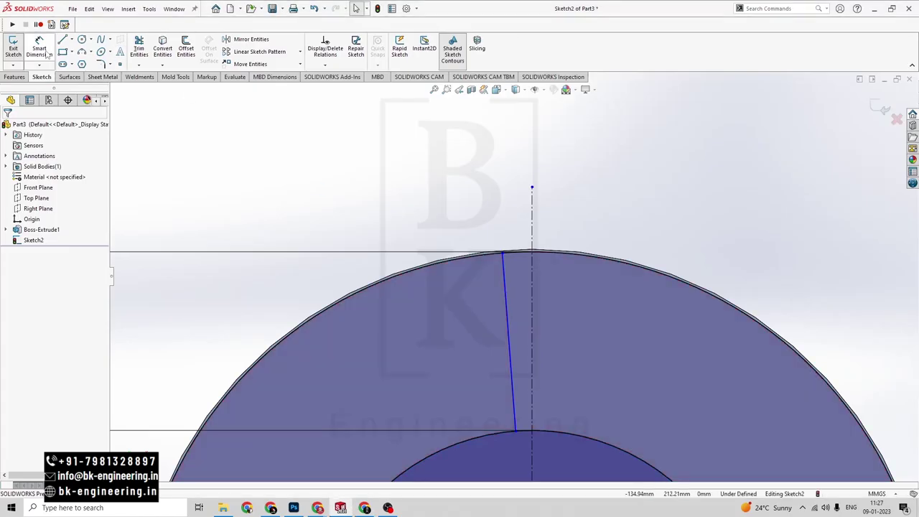
left_click(513, 379)
left_click(532, 388)
left_click(525, 377)
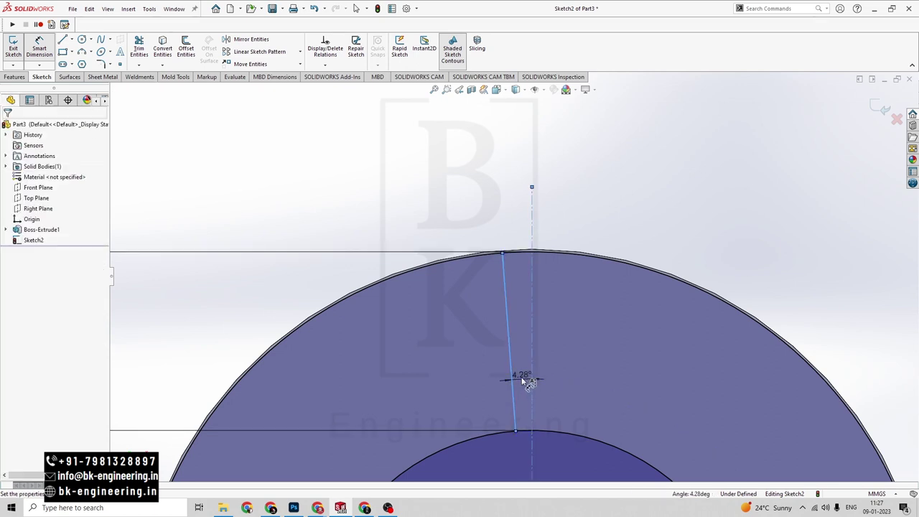
type("3")
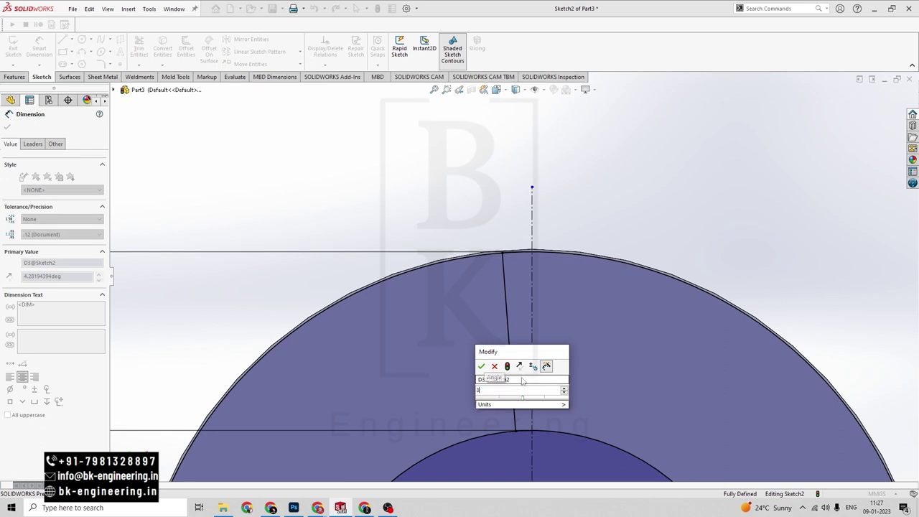
key("Return")
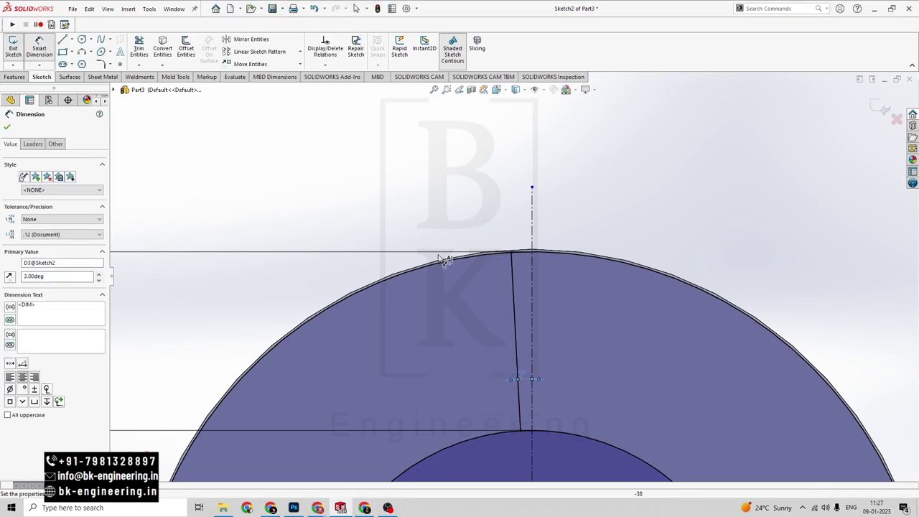
Step: Recheck the reference drawing and mirror the slanted vane line about the vertical centerline, keeping the original
scroll(600, 352, "up", 2)
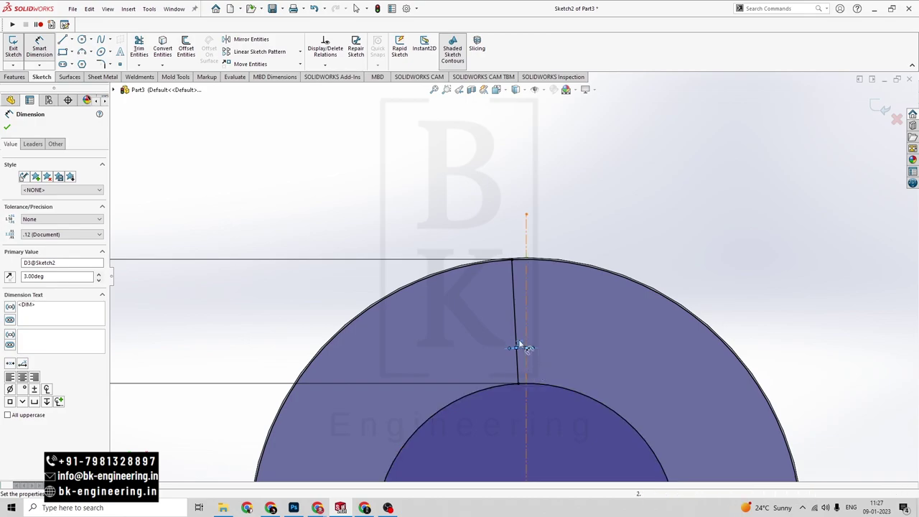
key("alt+Tab")
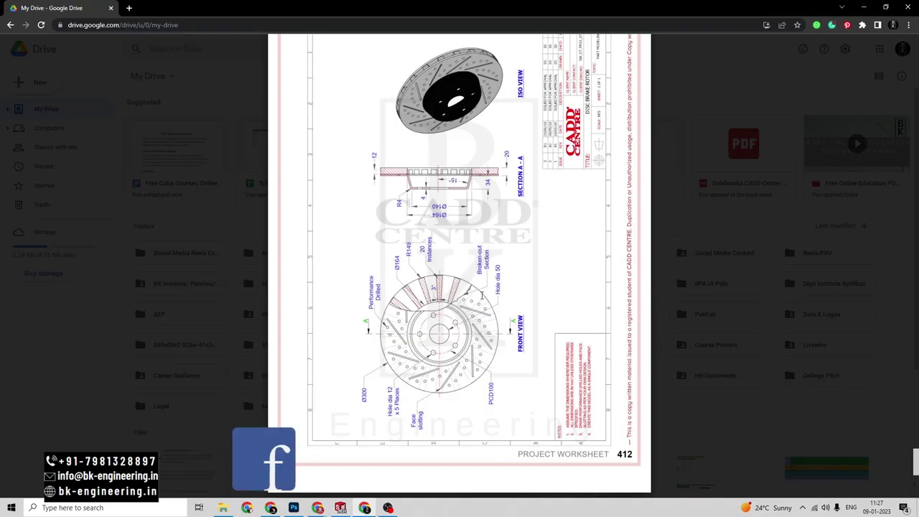
key("alt+Tab")
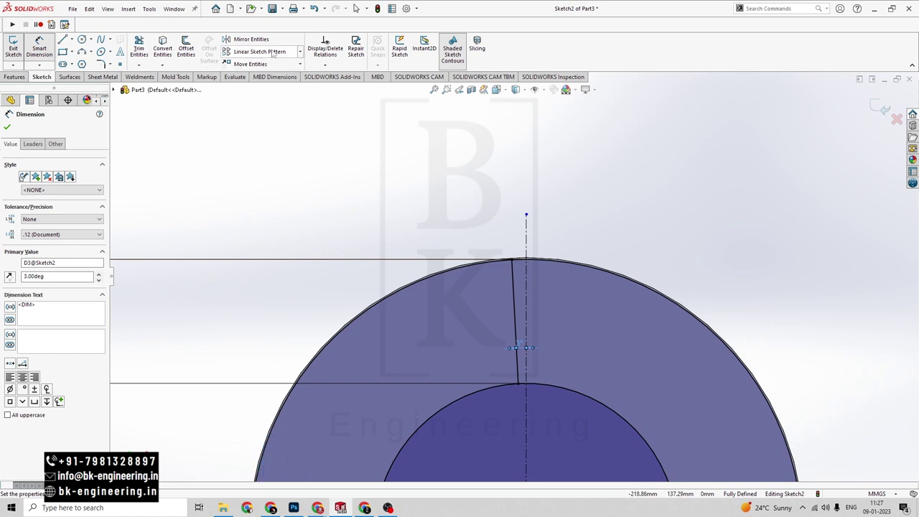
left_click(250, 39)
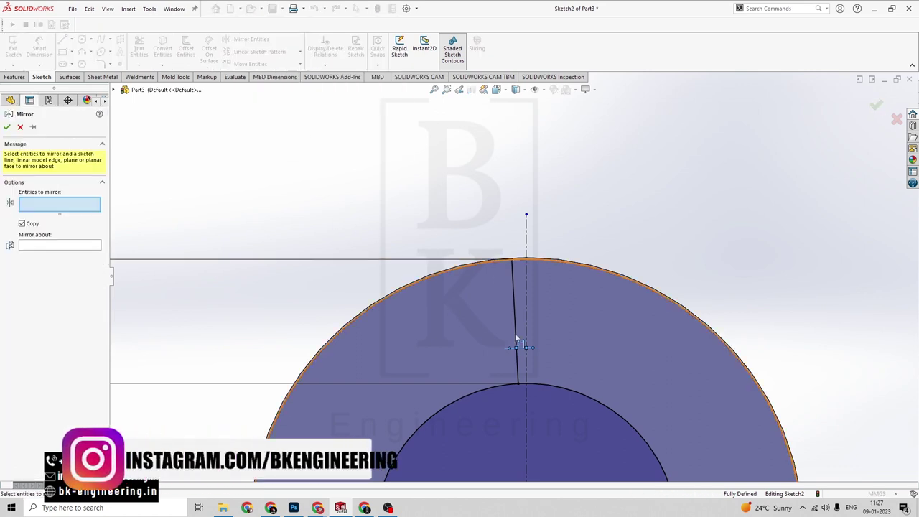
left_click(510, 314)
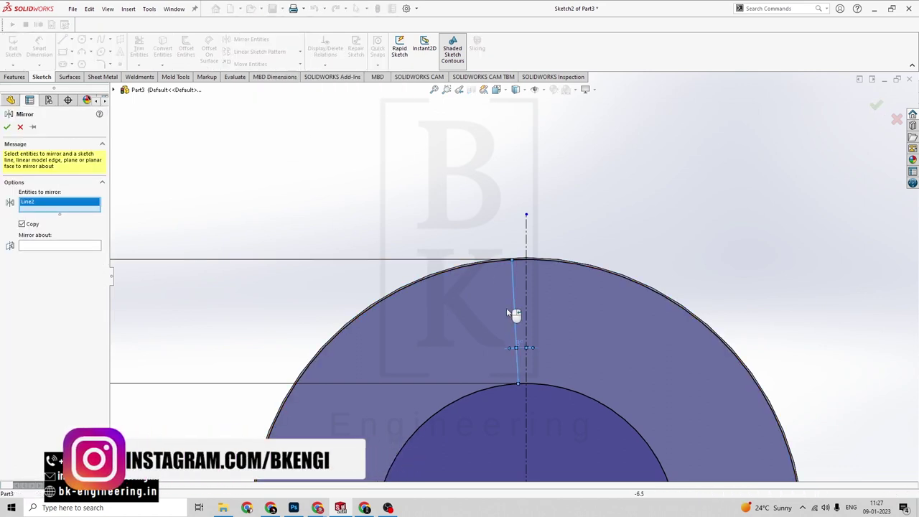
left_click(41, 246)
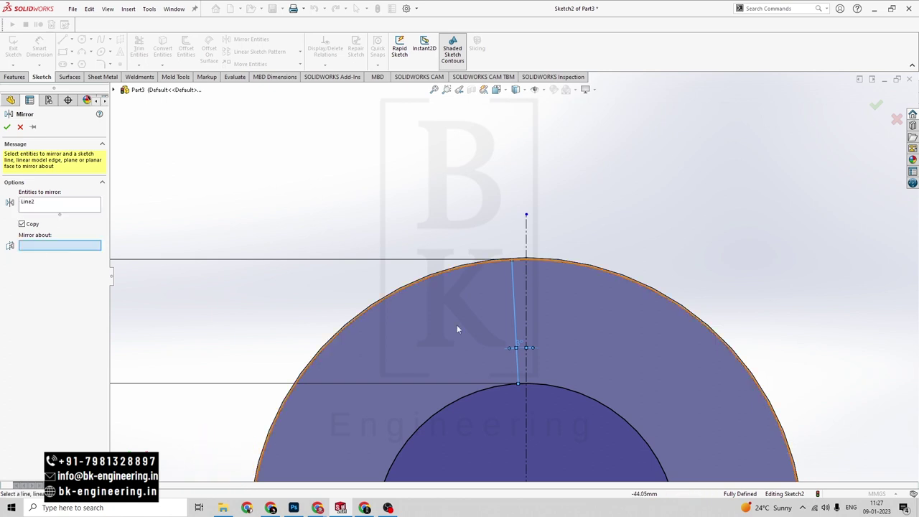
left_click(526, 310)
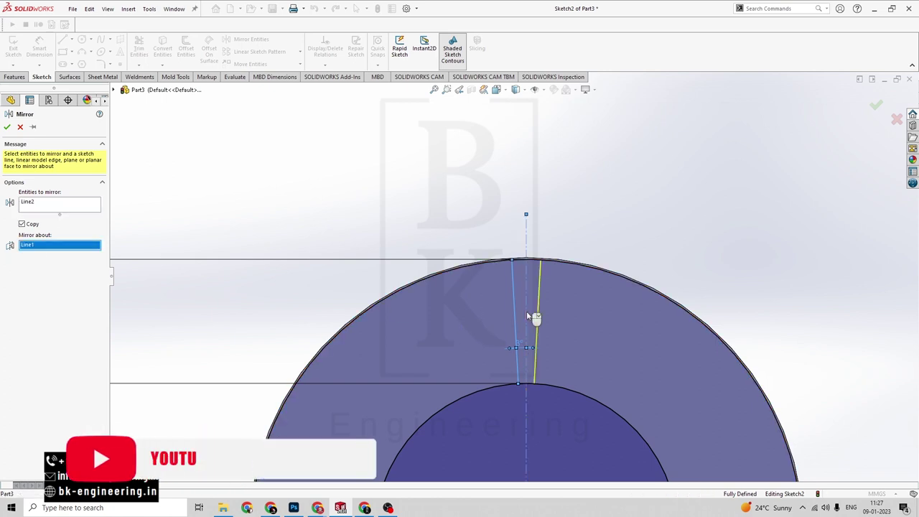
left_click(7, 127)
scroll(546, 387, "up", 2)
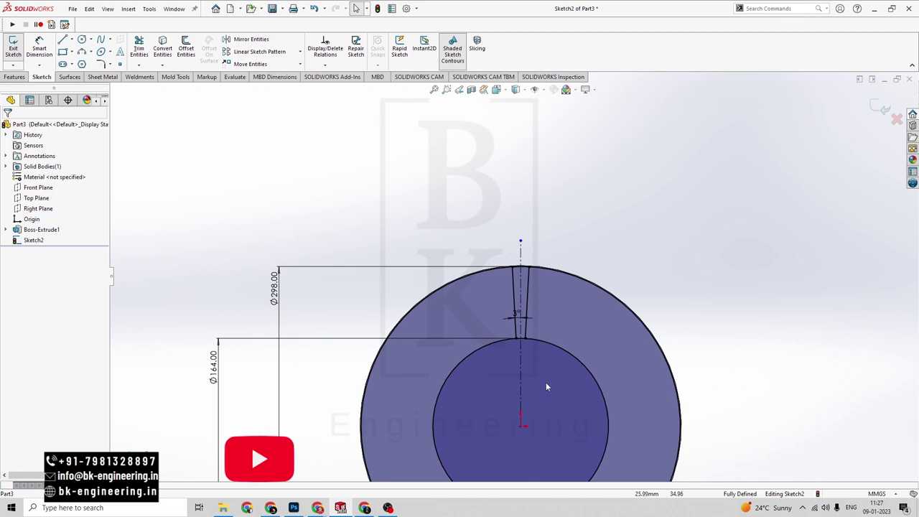
scroll(543, 370, "up", 1)
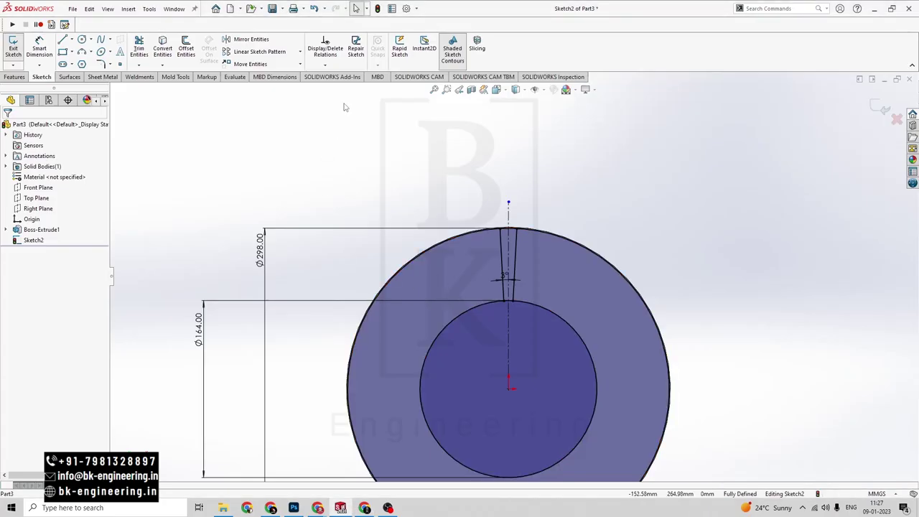
scroll(431, 284, "up", 1)
scroll(425, 287, "down", 2)
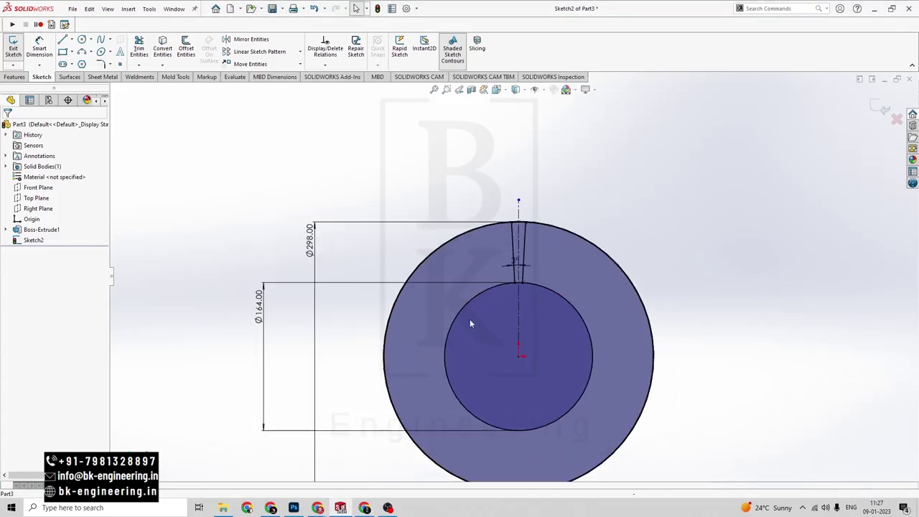
Step: Circular-pattern both slanted vane lines about the origin as 20 equally spaced instances over 360 degrees
left_click(300, 53)
left_click(284, 75)
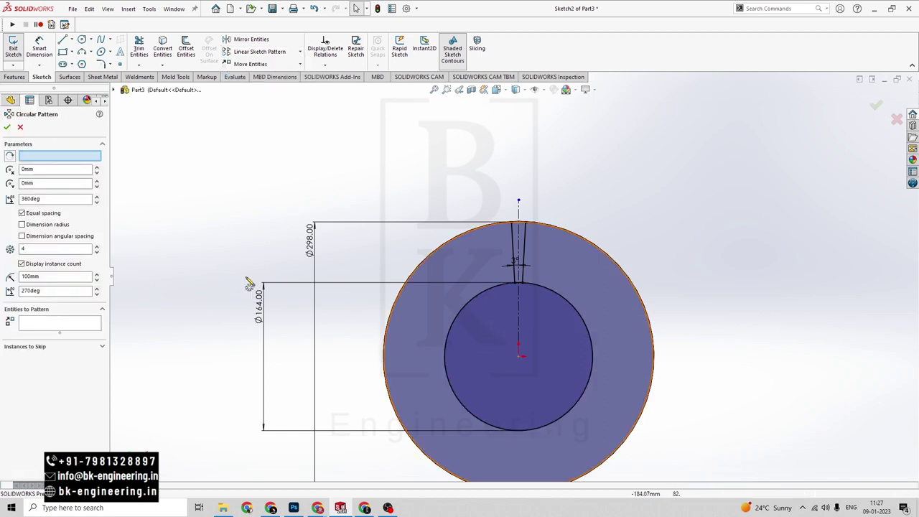
left_click(524, 251)
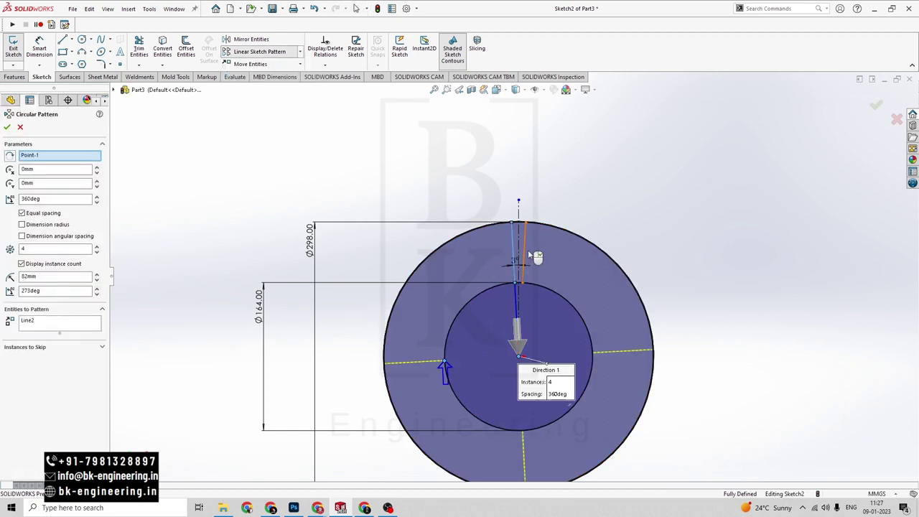
left_click(525, 251)
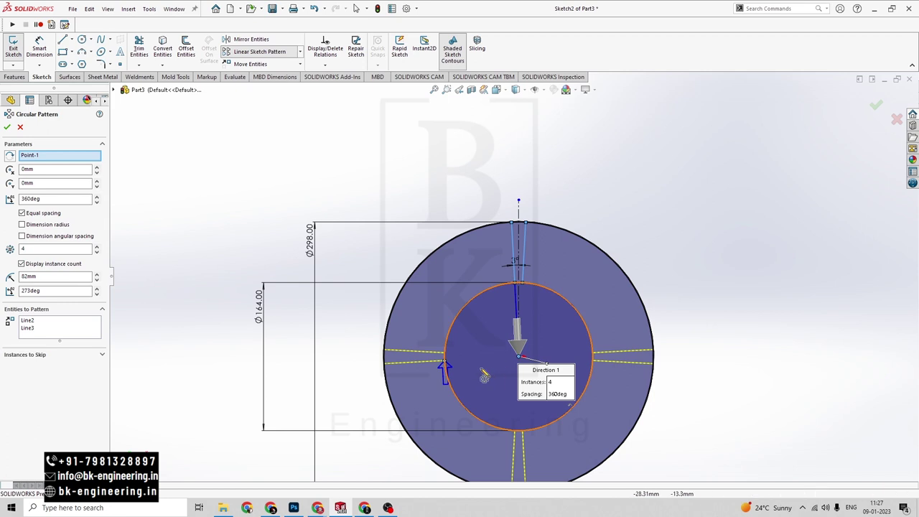
double_click(36, 249)
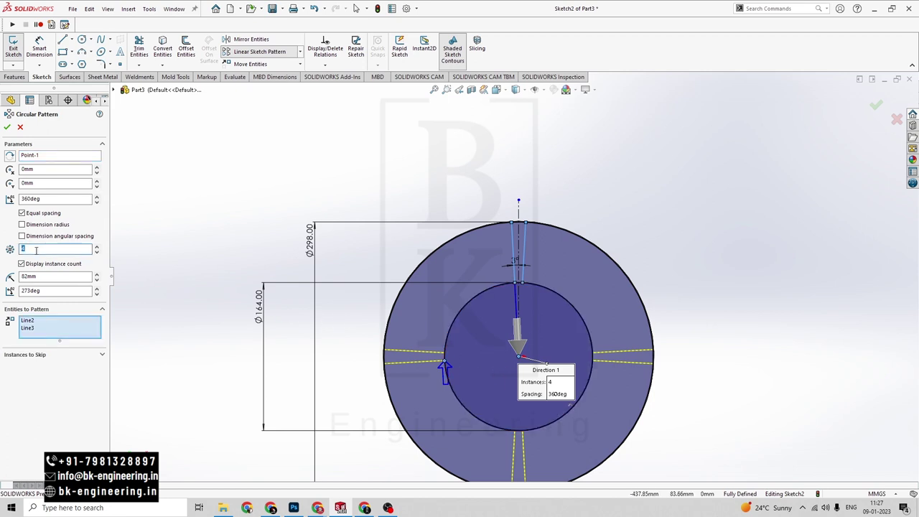
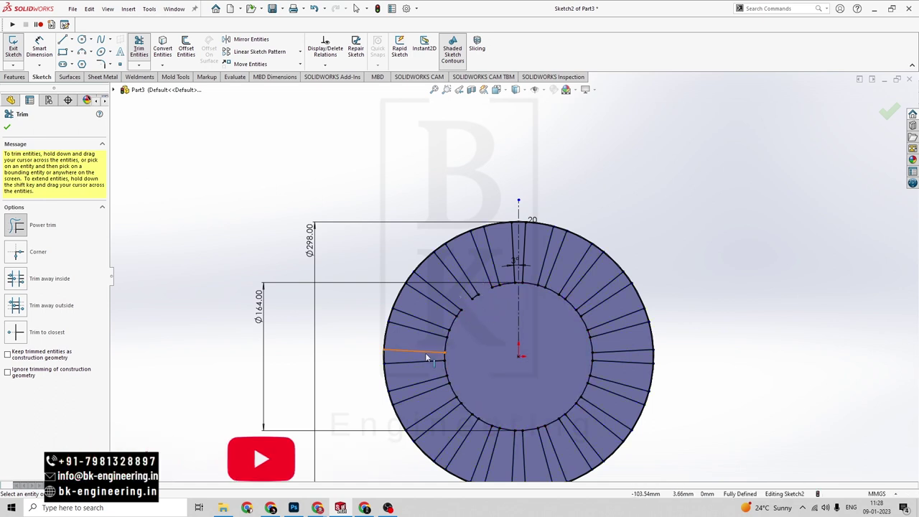
Step: Trim the arcs of the 164 mm and 298 mm circles between the vanes, leaving 20 closed tapered profiles
mouse_move(449, 324)
left_mouse_down()
mouse_move(468, 335)
mouse_move(437, 367)
mouse_move(460, 372)
mouse_move(450, 359)
left_mouse_up()
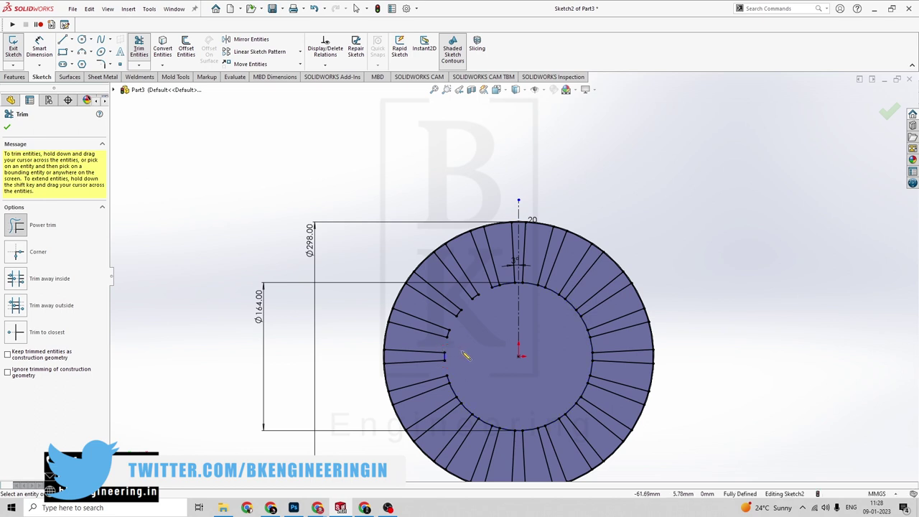
left_click(465, 415)
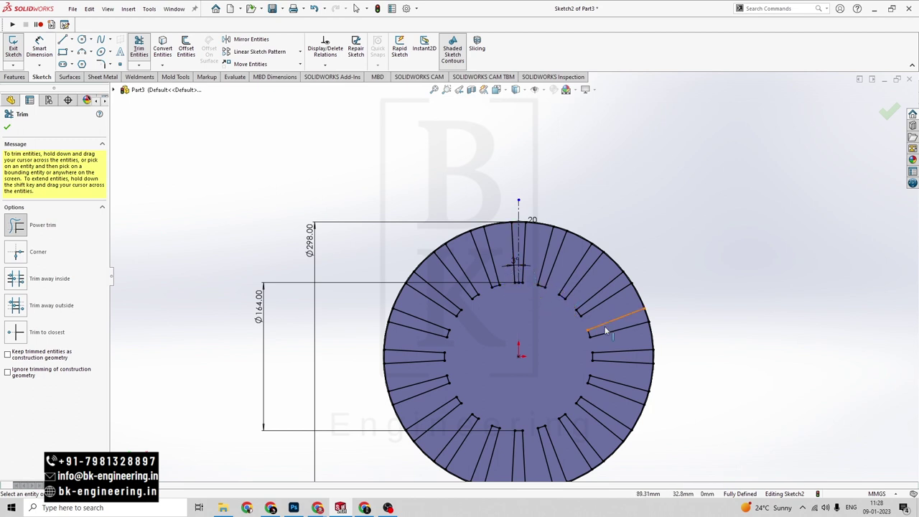
scroll(529, 278, "down", 4)
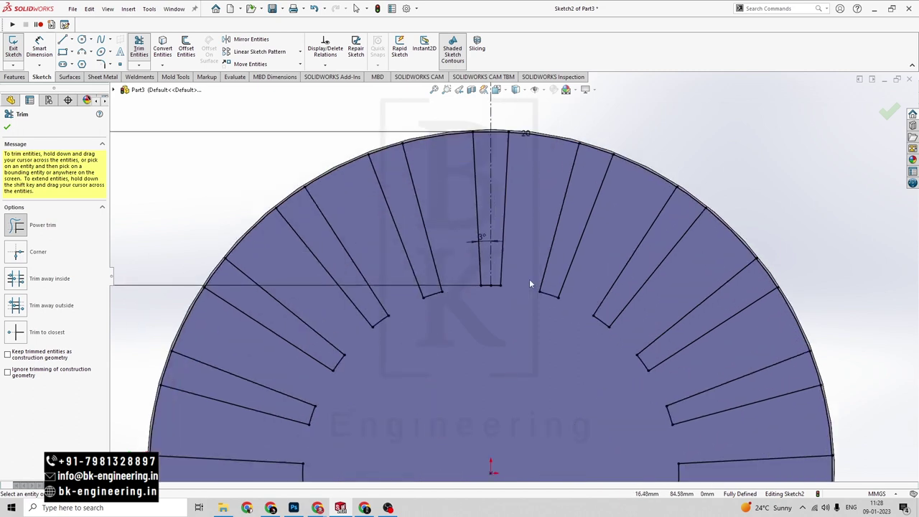
scroll(526, 278, "up", 5)
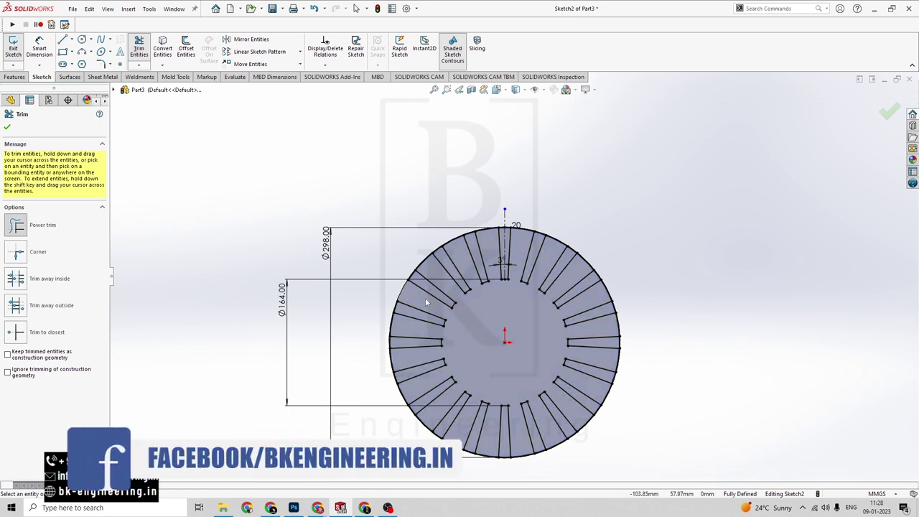
mouse_move(392, 329)
left_mouse_down()
mouse_move(406, 426)
mouse_move(428, 429)
mouse_move(430, 414)
mouse_move(469, 466)
mouse_move(483, 466)
mouse_move(487, 450)
mouse_move(538, 473)
mouse_move(558, 454)
mouse_move(555, 440)
mouse_move(599, 432)
mouse_move(615, 415)
mouse_move(600, 390)
mouse_move(632, 358)
mouse_move(616, 325)
mouse_move(612, 278)
mouse_move(593, 259)
mouse_move(574, 271)
mouse_move(564, 246)
mouse_move(546, 244)
mouse_move(558, 237)
mouse_move(545, 221)
mouse_move(529, 241)
mouse_move(494, 235)
mouse_move(537, 224)
mouse_move(468, 228)
mouse_move(432, 261)
mouse_move(415, 260)
mouse_move(404, 283)
left_mouse_up()
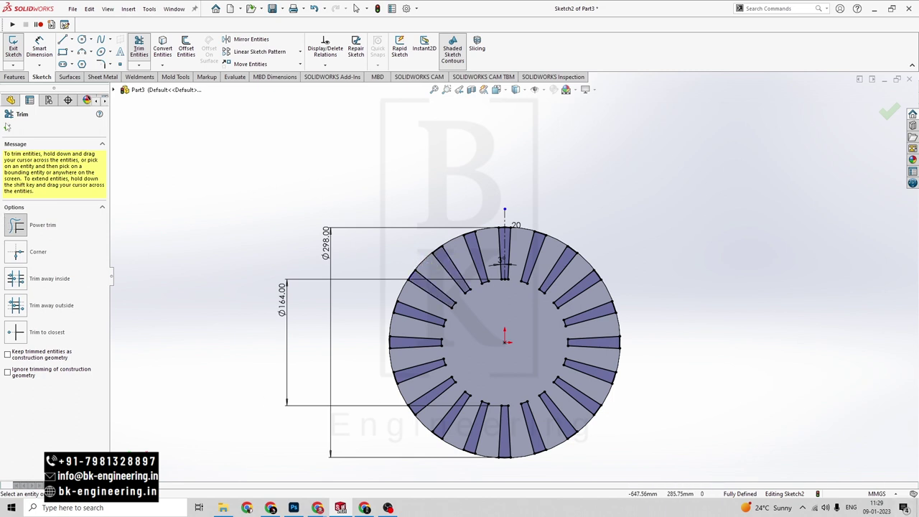
Step: Check the vane height in the reference drawing and extrude the vane profiles 12 mm from the base disc
left_click(13, 49)
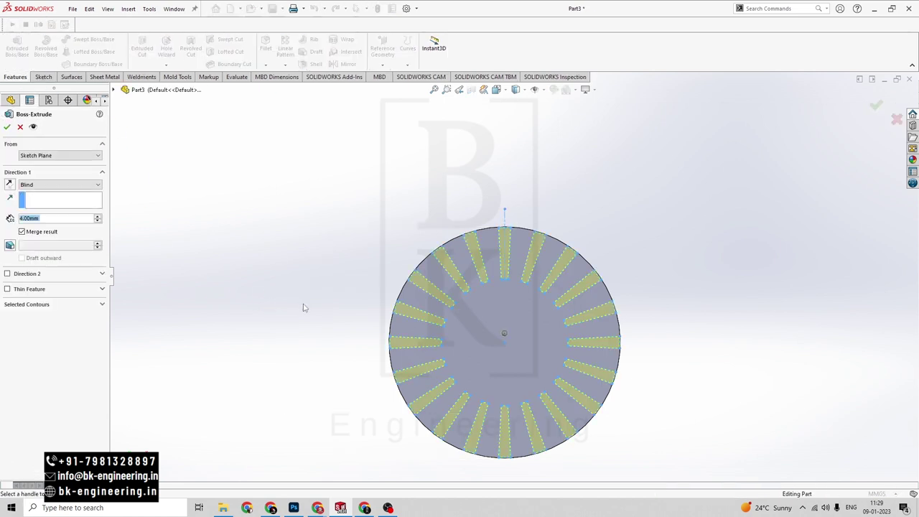
mouse_move(335, 351)
middle_mouse_down()
mouse_move(344, 335)
mouse_move(375, 338)
mouse_move(310, 342)
mouse_move(335, 345)
middle_mouse_up()
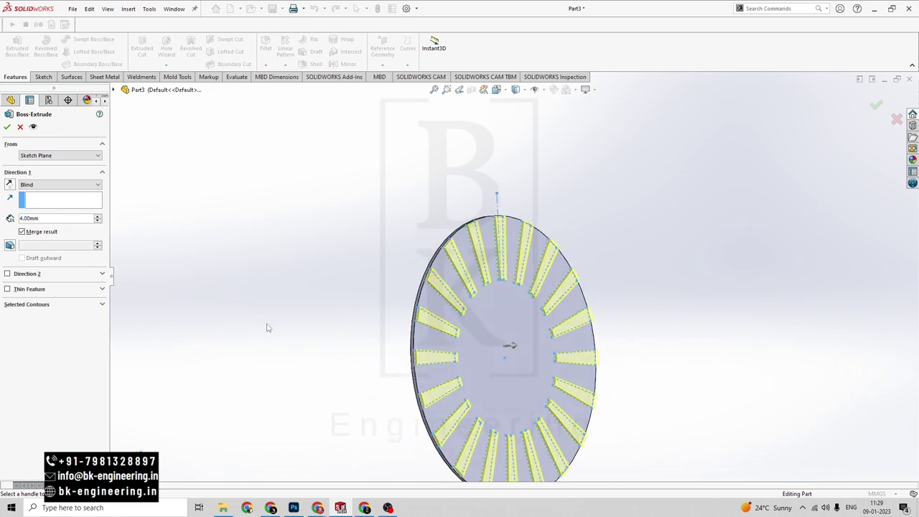
key("alt+Tab")
key("alt+Tab")
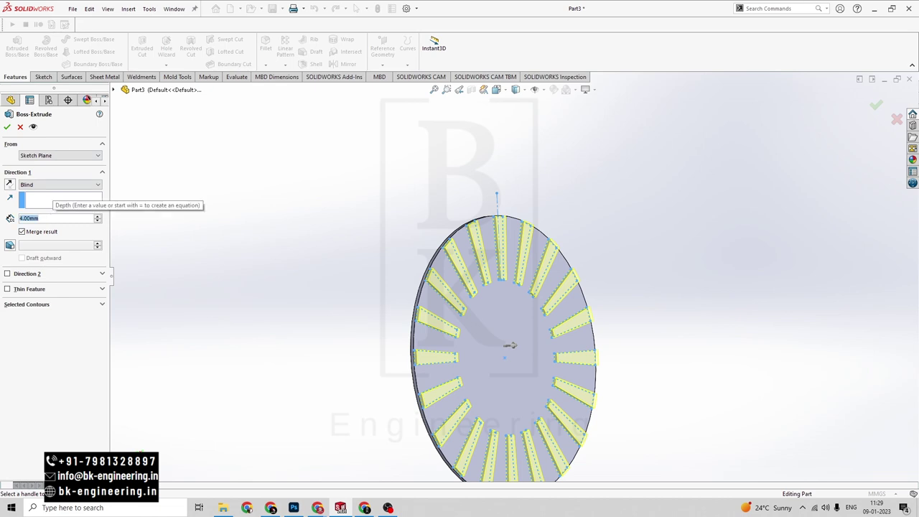
type("12")
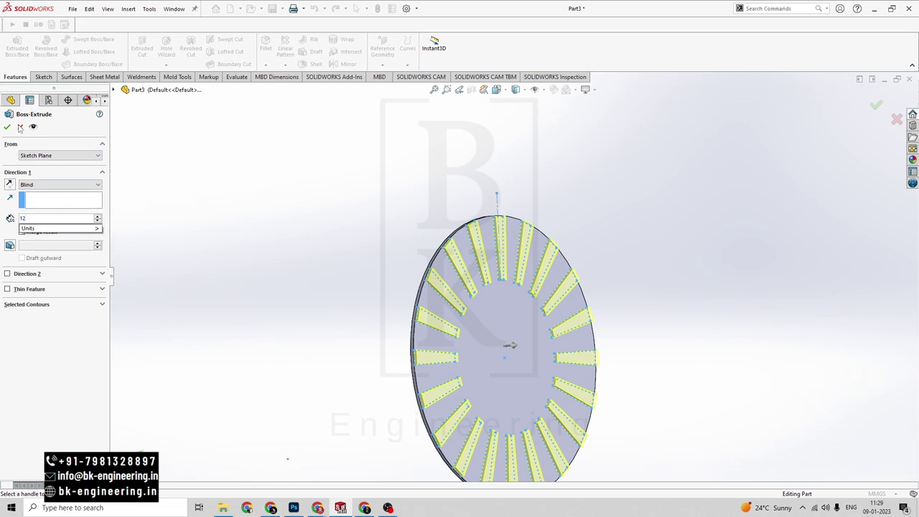
key("Return")
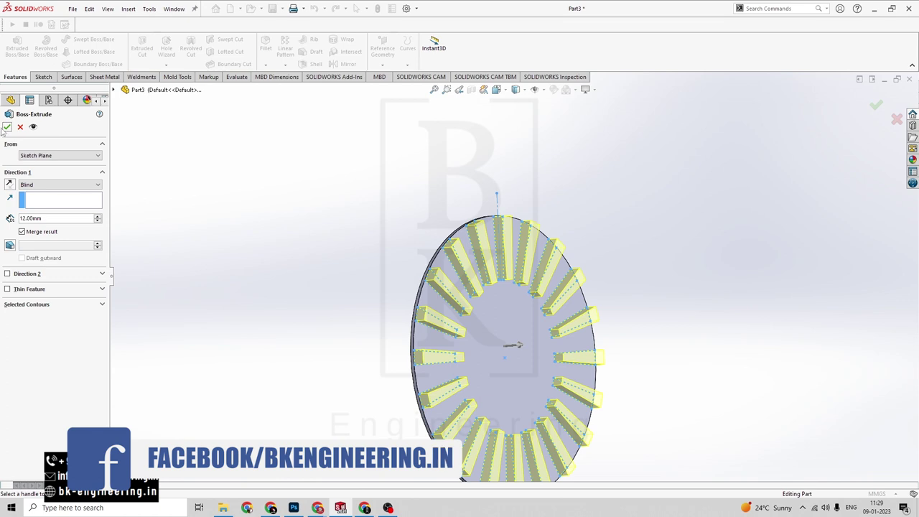
left_click(6, 127)
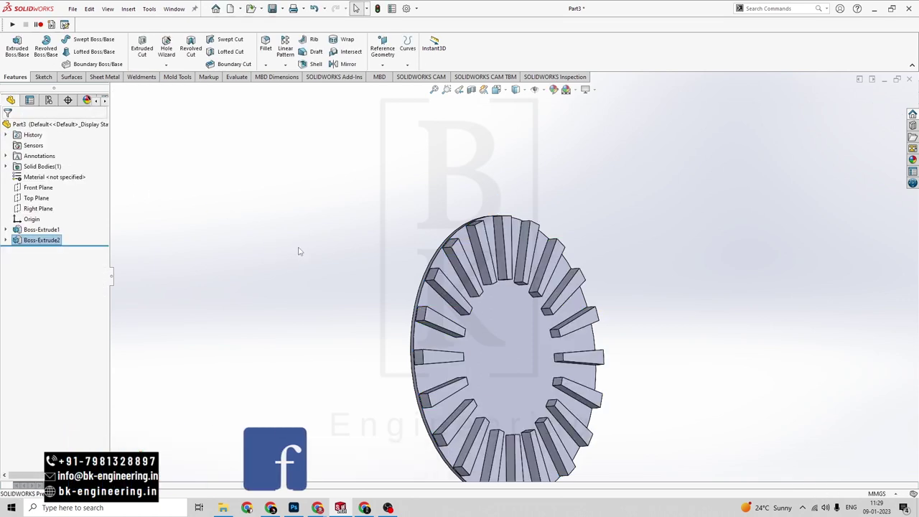
Step: Check the reference drawing and sketch an origin-centered circle about 191 mm in diameter on a vane's top face
middle_click_drag(297, 249, 462, 271)
key("alt+Tab")
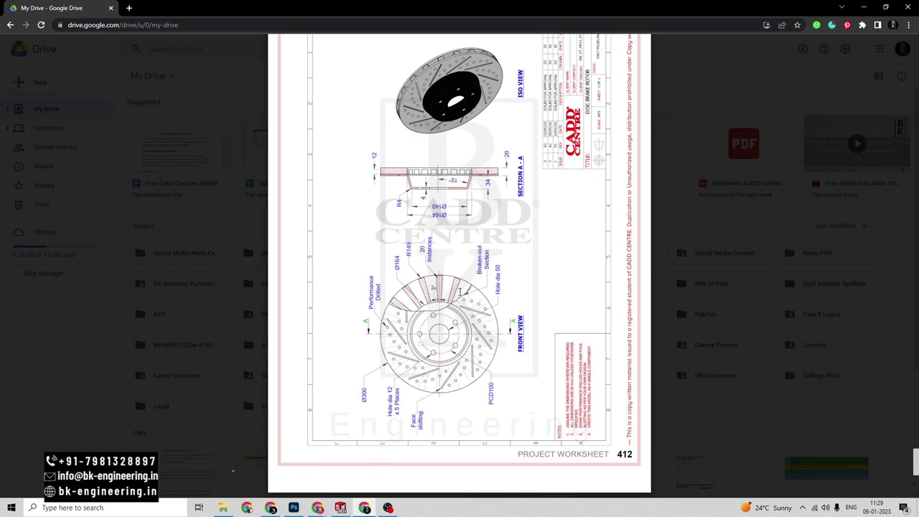
key("alt+Tab")
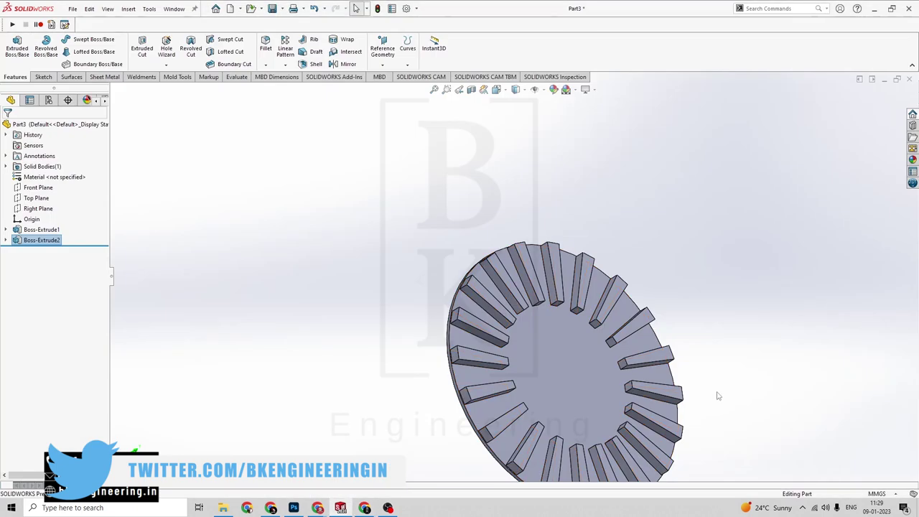
left_click(493, 306)
left_click(536, 271)
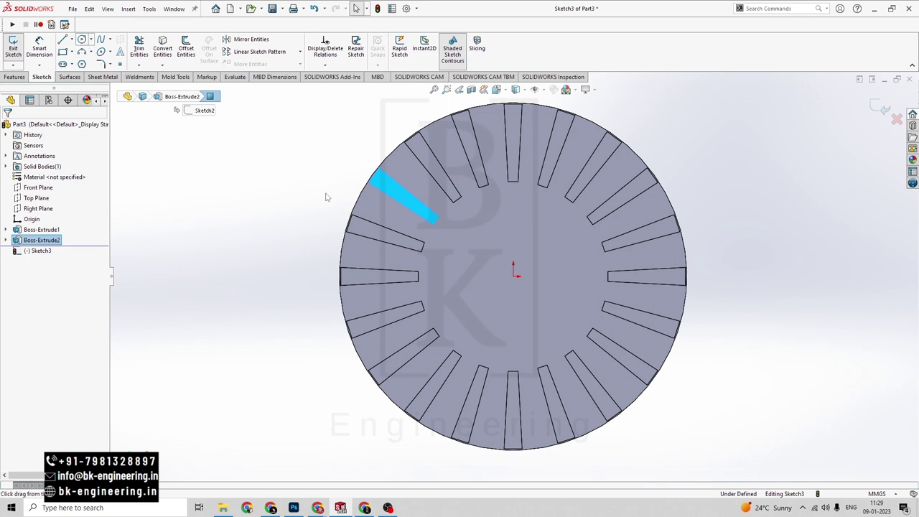
left_click(513, 277)
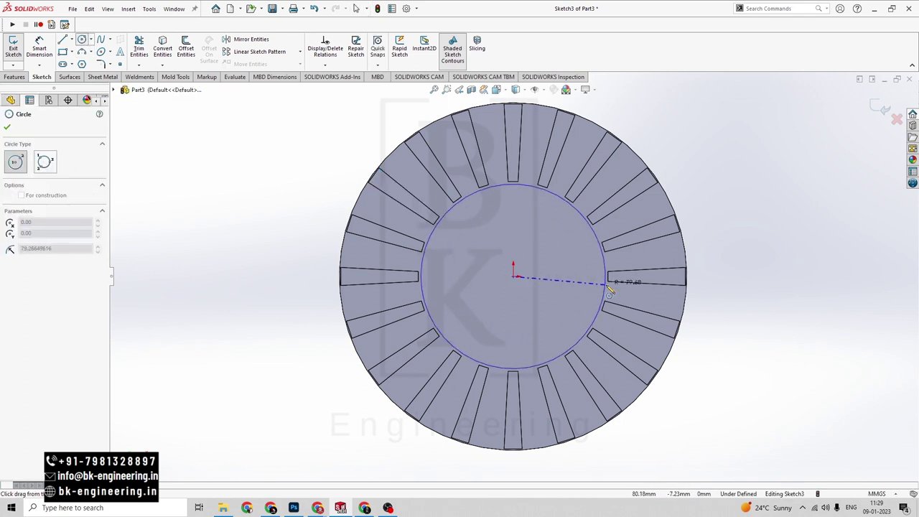
left_click(624, 276)
Step: Dimension the new circle's diameter as 300 mm
left_click(39, 47)
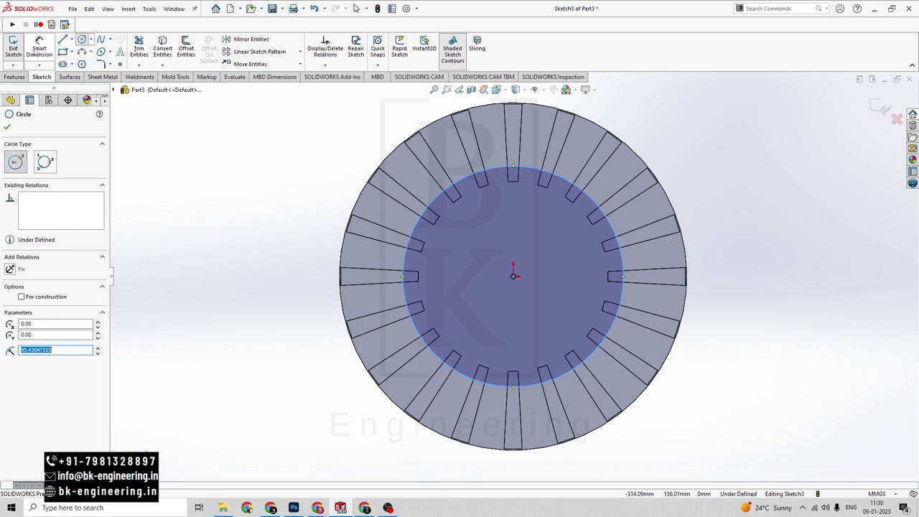
left_click(577, 179)
left_click(734, 152)
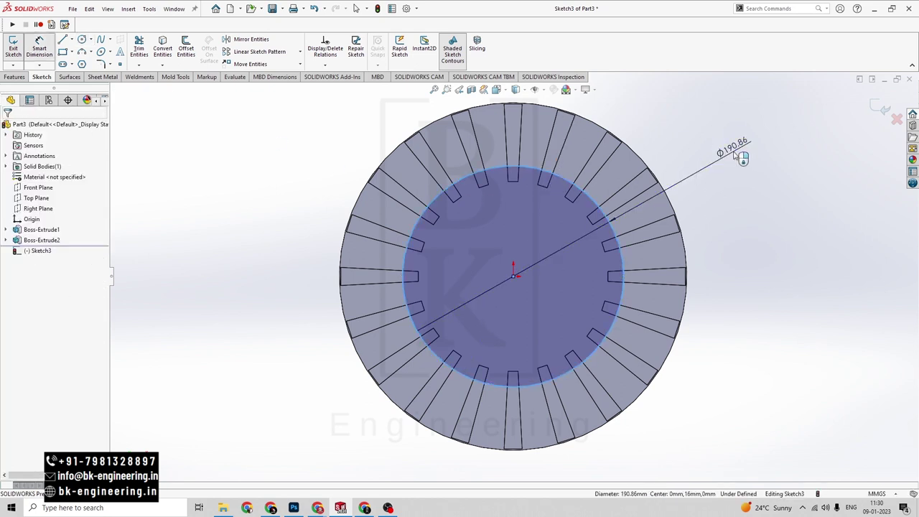
type("3")
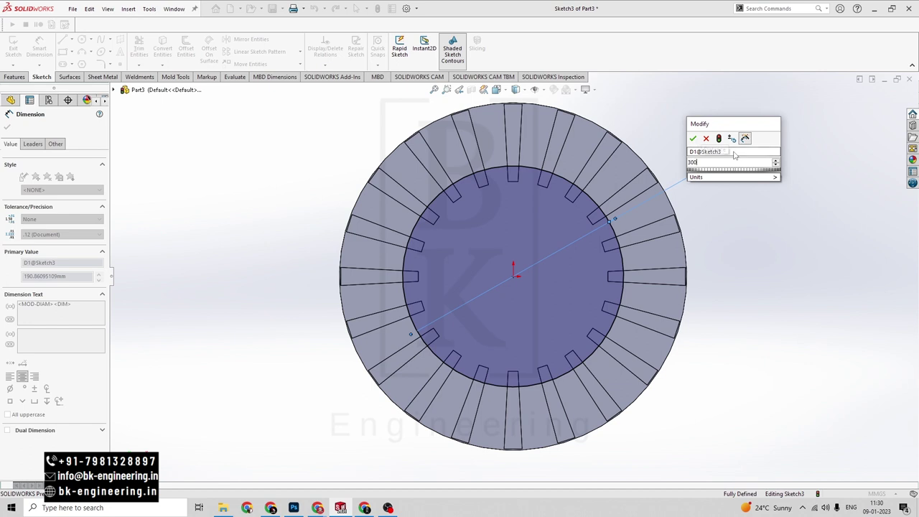
type("00")
key("Return")
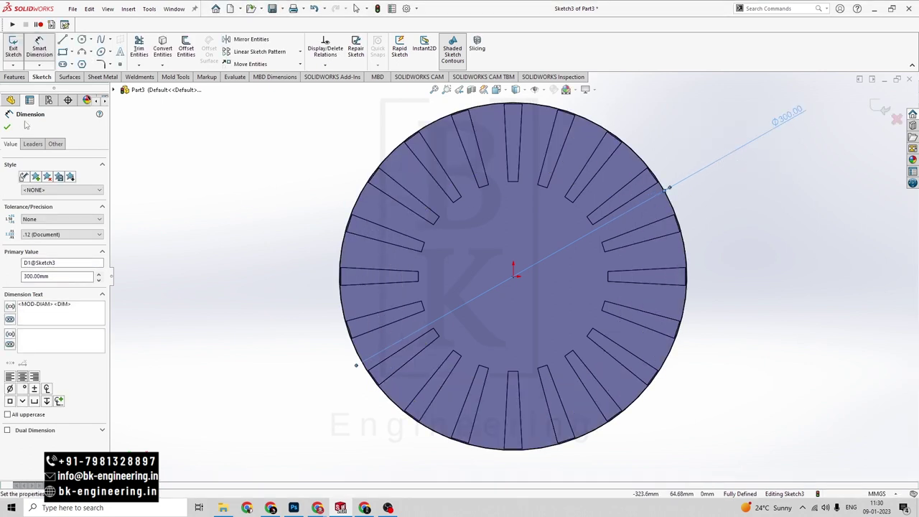
left_click(7, 128)
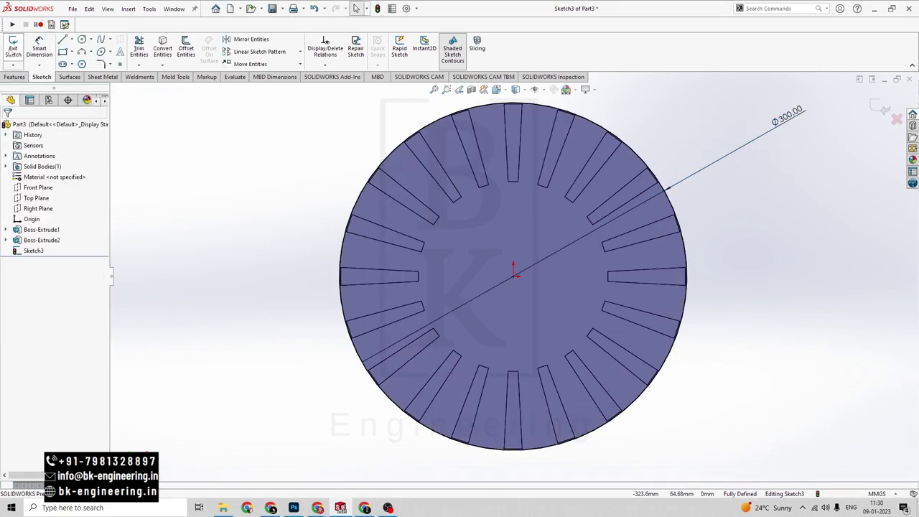
Step: Extrude the 300 mm circle 4 mm outward from the vane tops as a merged second disc
left_click(13, 48)
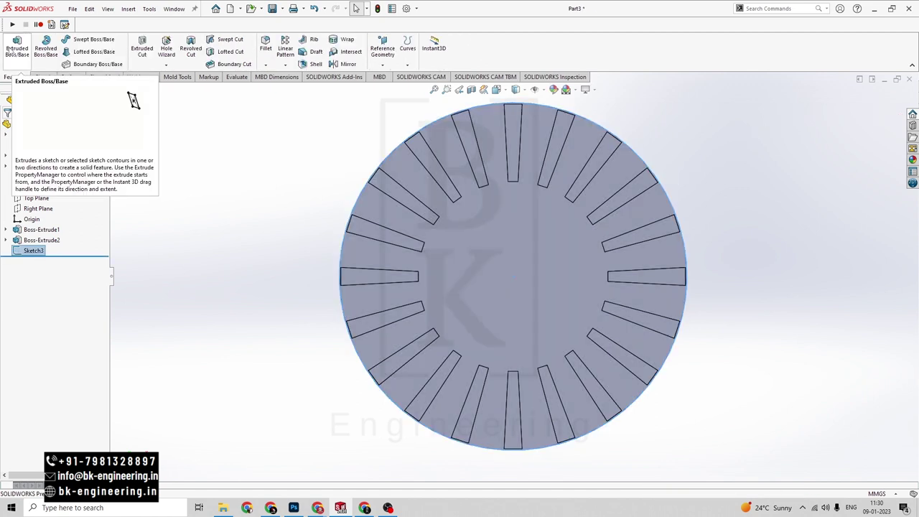
left_click(18, 46)
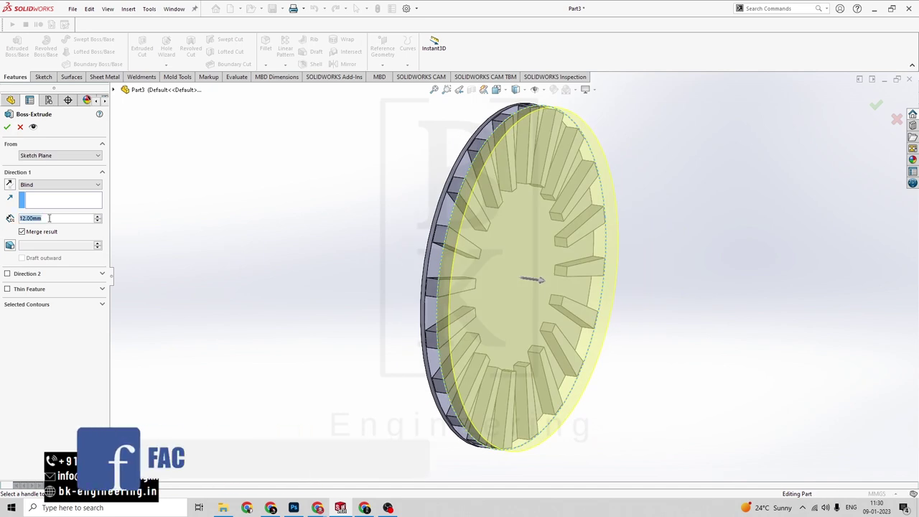
type("4")
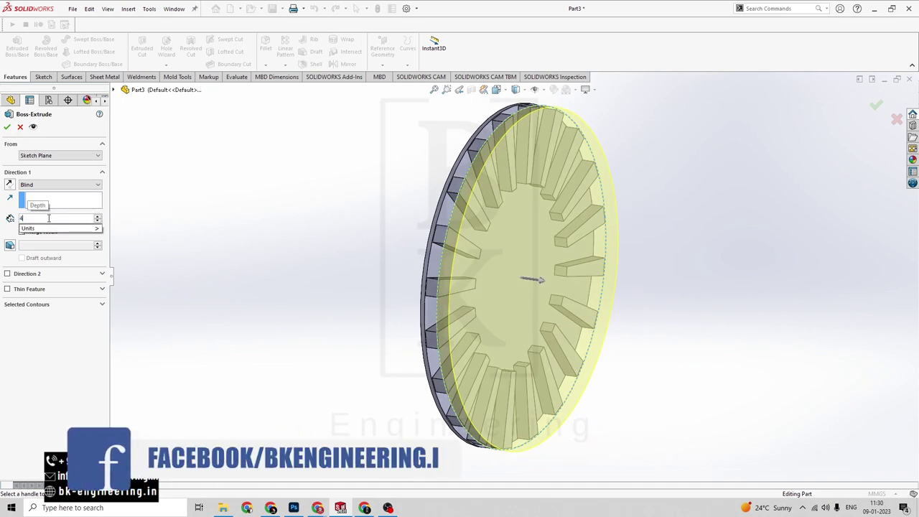
key("Return")
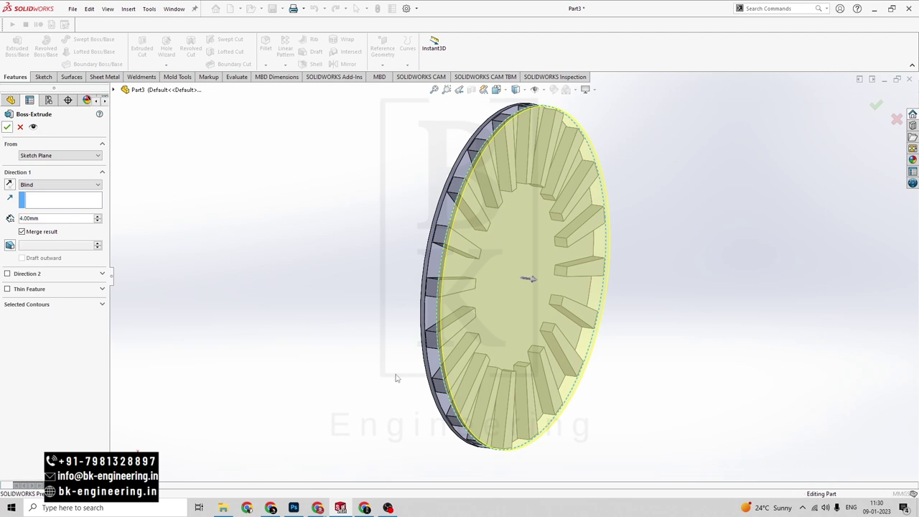
middle_click_drag(708, 395, 675, 388)
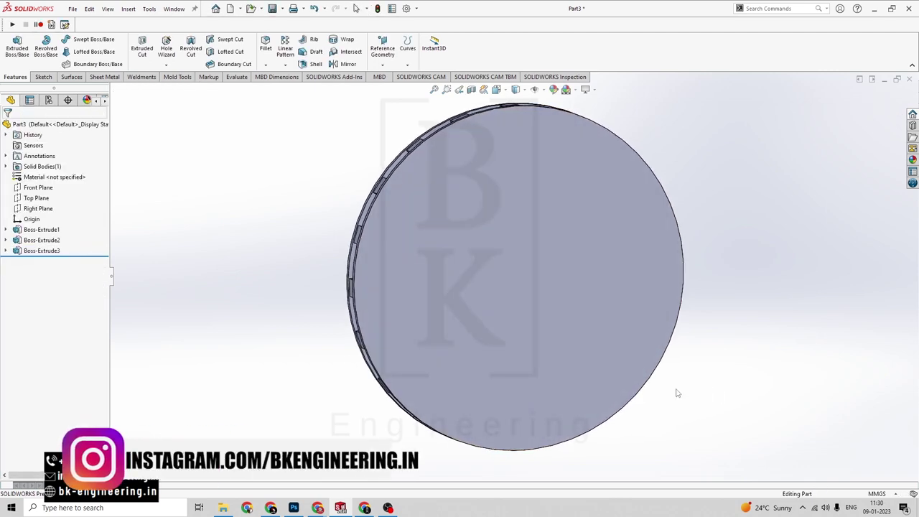
Step: Start a Front Plane sketch, check the reference section view, and draw a vertical centerline about 74 mm long upward from the origin
key("alt+Tab")
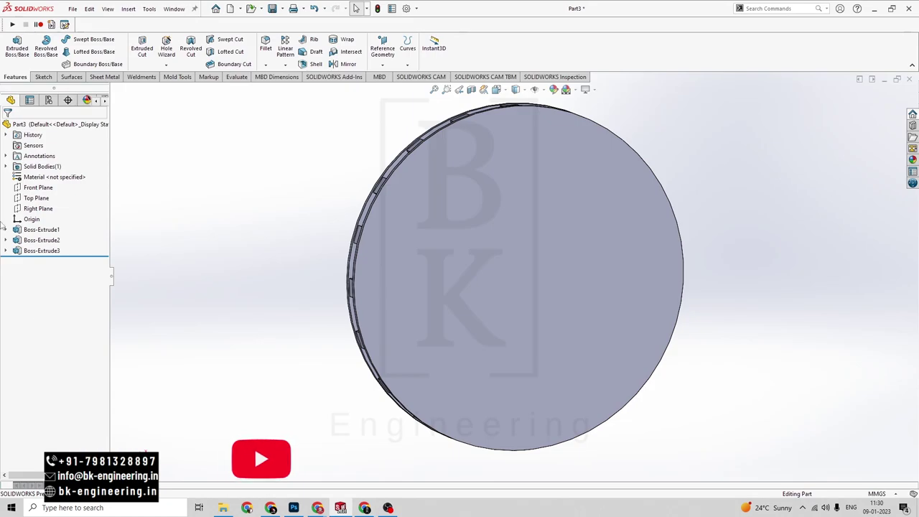
right_click(32, 188)
left_click(41, 173)
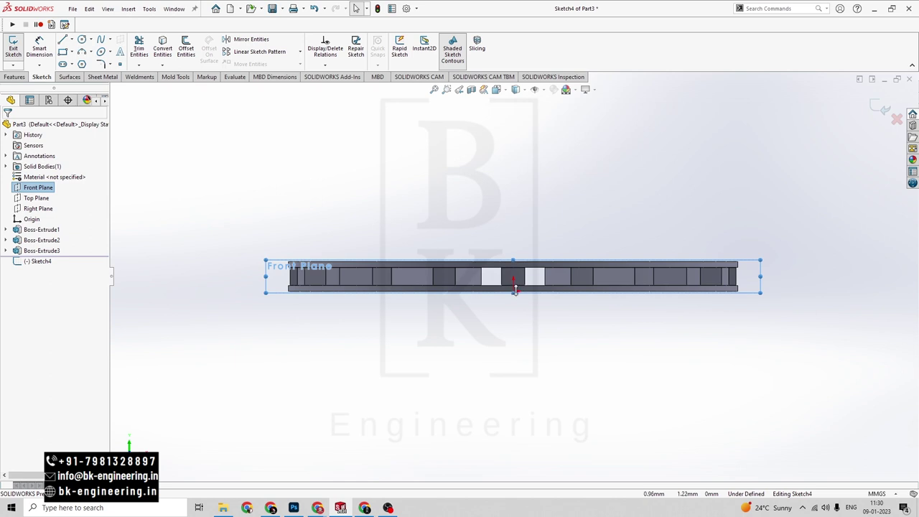
key("alt+Tab")
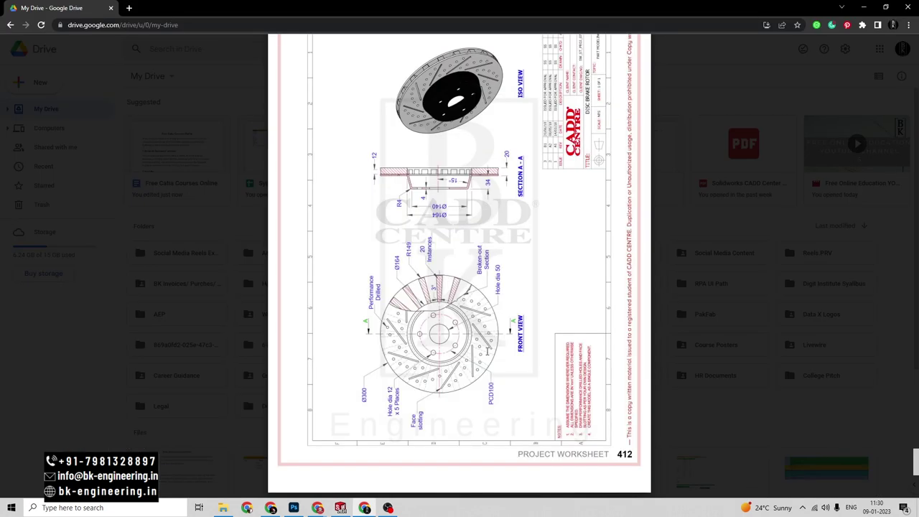
key("alt+Tab")
left_click(73, 39)
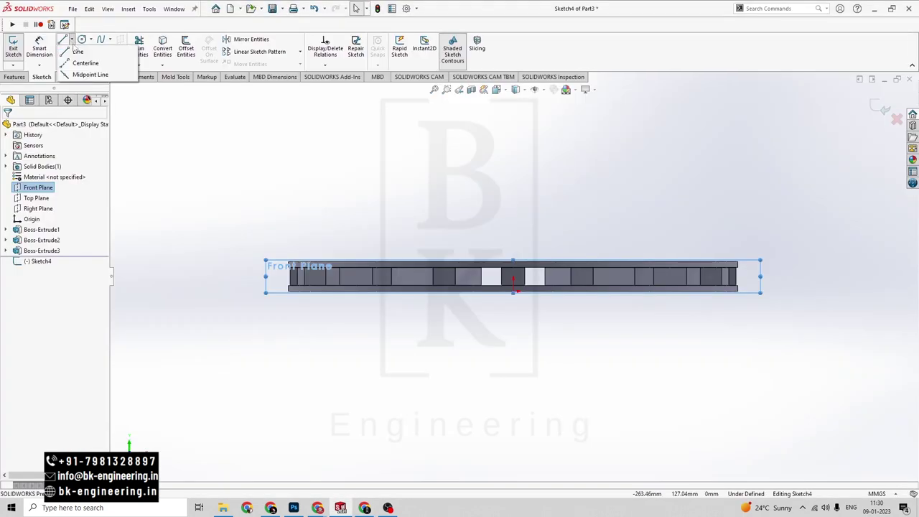
left_click(80, 63)
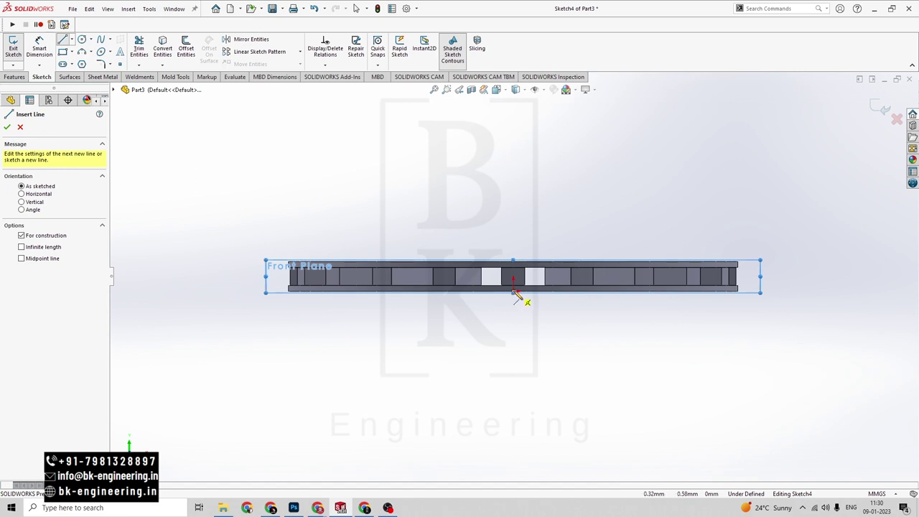
left_click(514, 291)
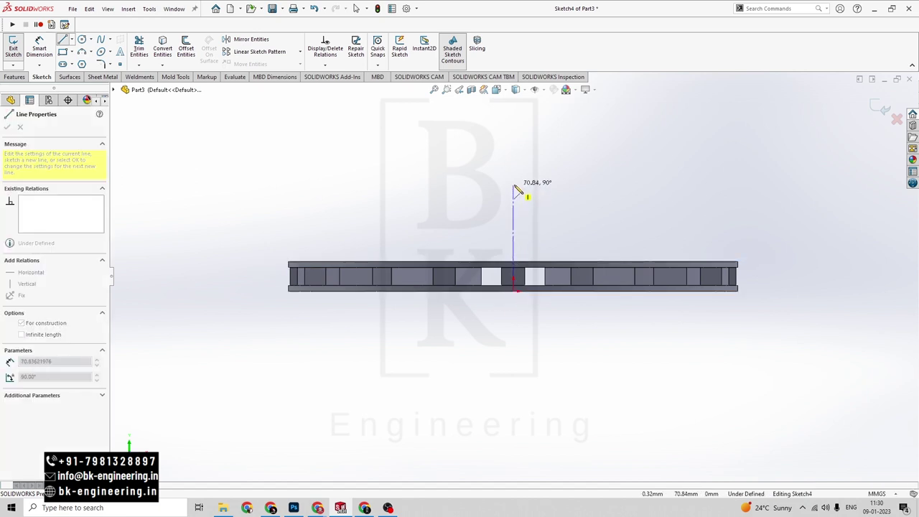
left_click(513, 182)
key("Escape")
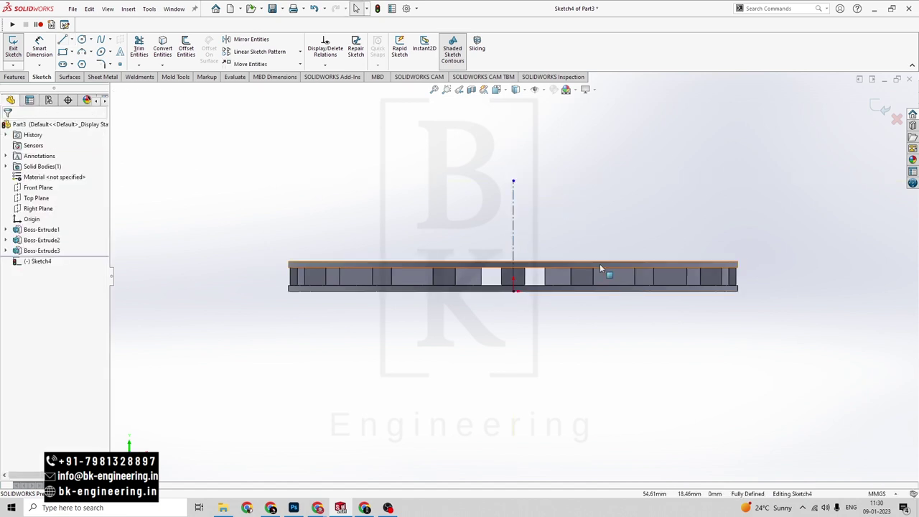
Step: Sketch three connected lines: about 20.5 mm outward from the centerline along the upper disc's top, about 14 mm slanting inward and up, then horizontally back
scroll(509, 270, "down", 4)
scroll(509, 271, "down", 4)
scroll(536, 300, "up", 2)
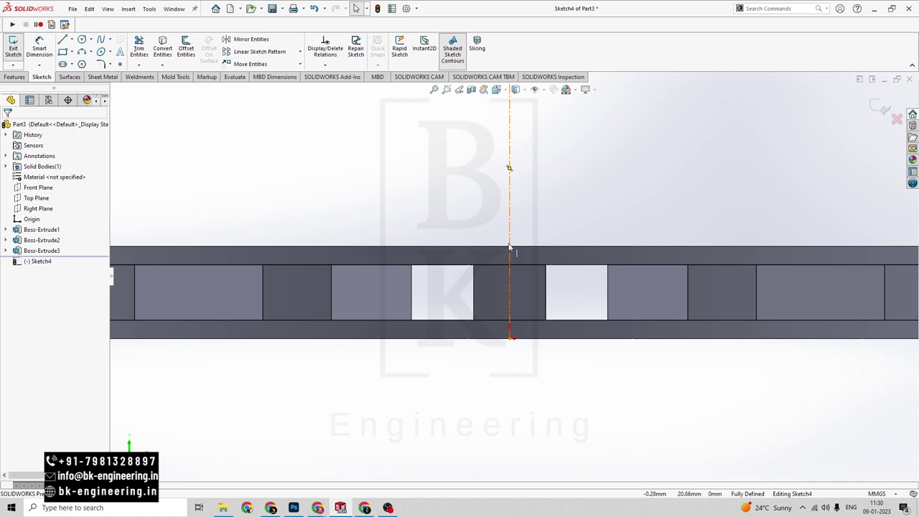
scroll(516, 247, "down", 2)
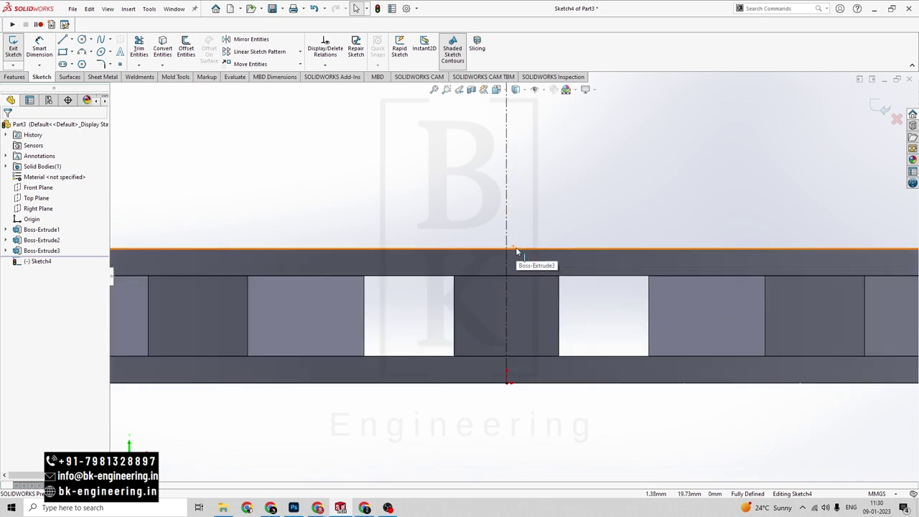
scroll(516, 250, "down", 2)
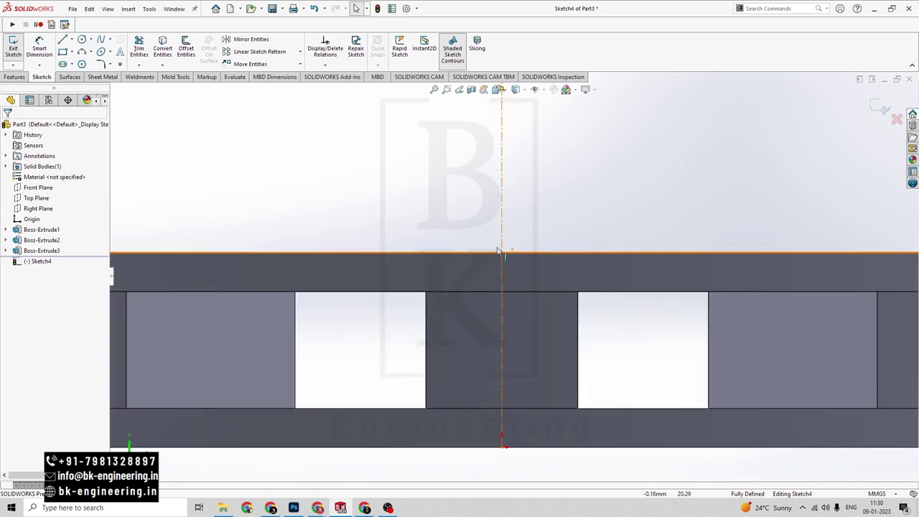
left_click(64, 39)
key("alt+Tab")
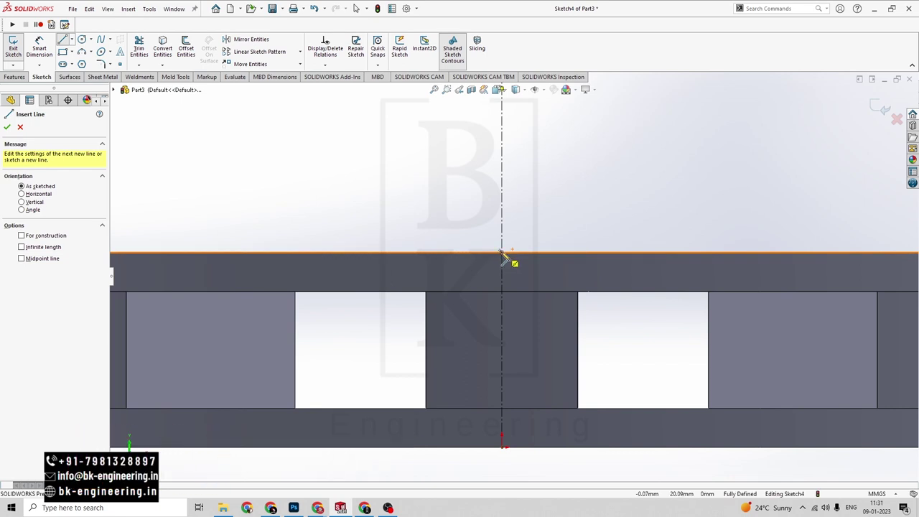
left_click(502, 252)
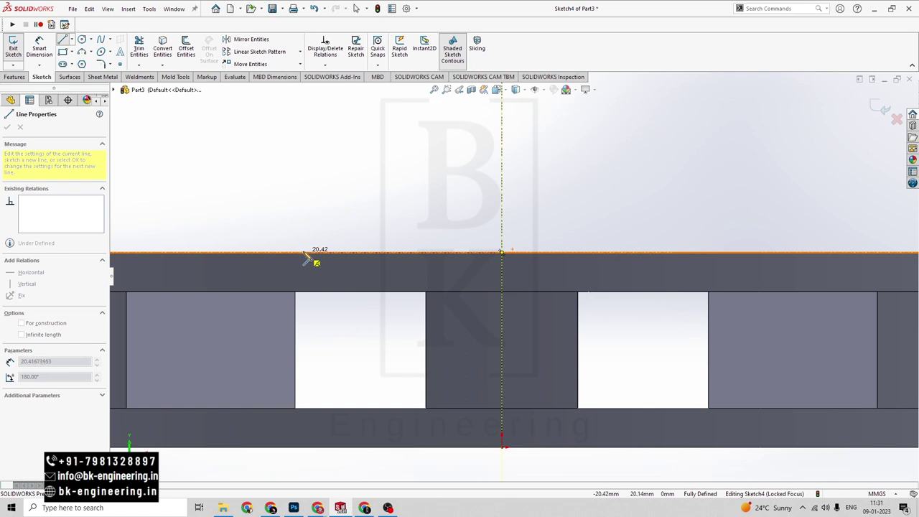
left_click(302, 252)
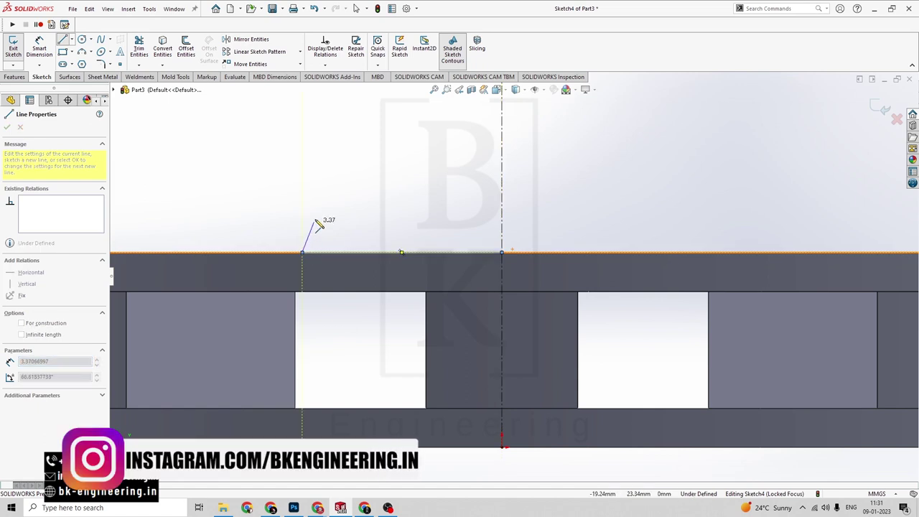
left_click(350, 133)
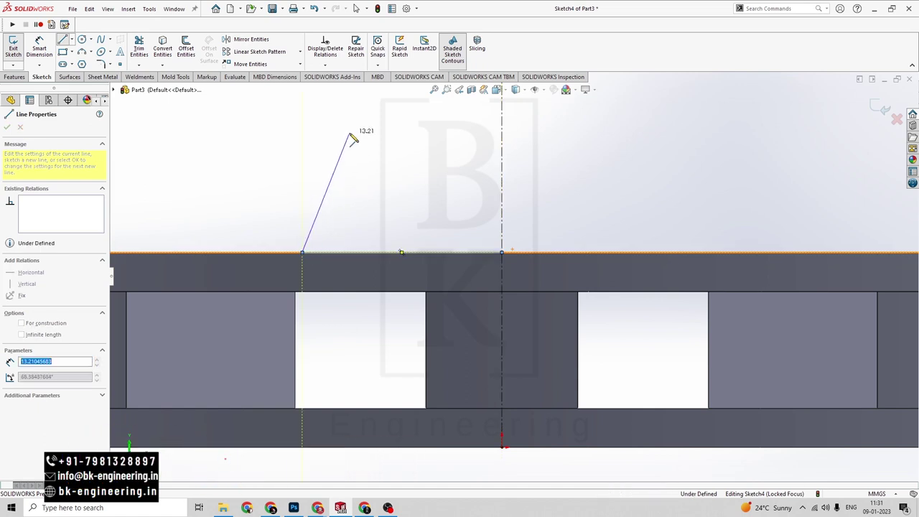
left_click(502, 134)
key("Escape")
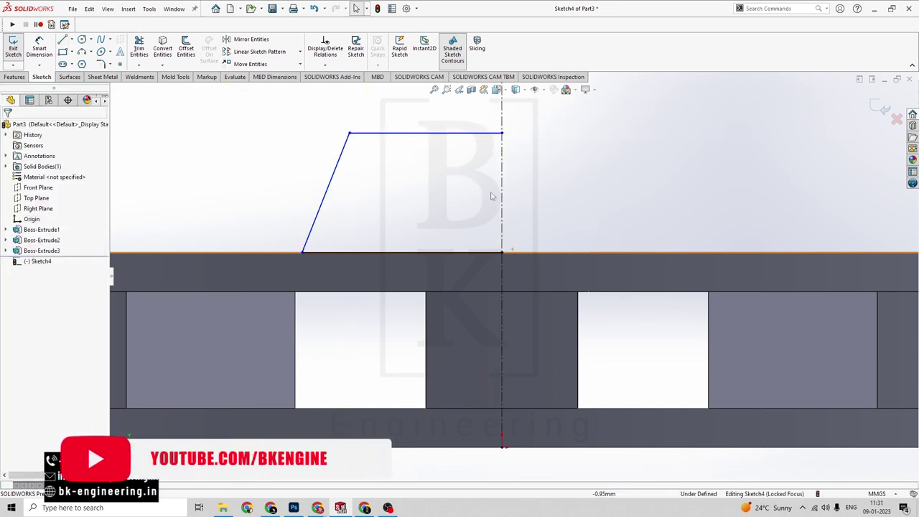
Step: Check the reference drawing and dimension the profile's lower horizontal line as 164/2 mm
left_click(43, 52)
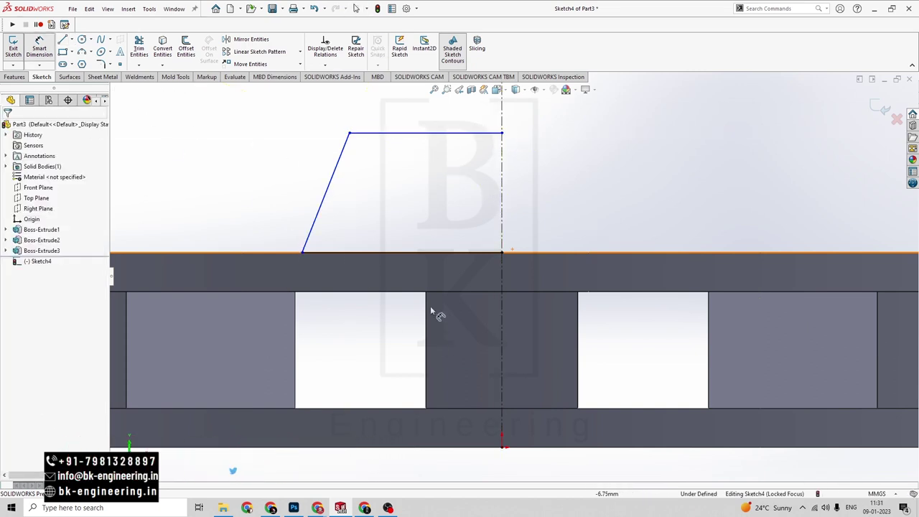
left_click(398, 251)
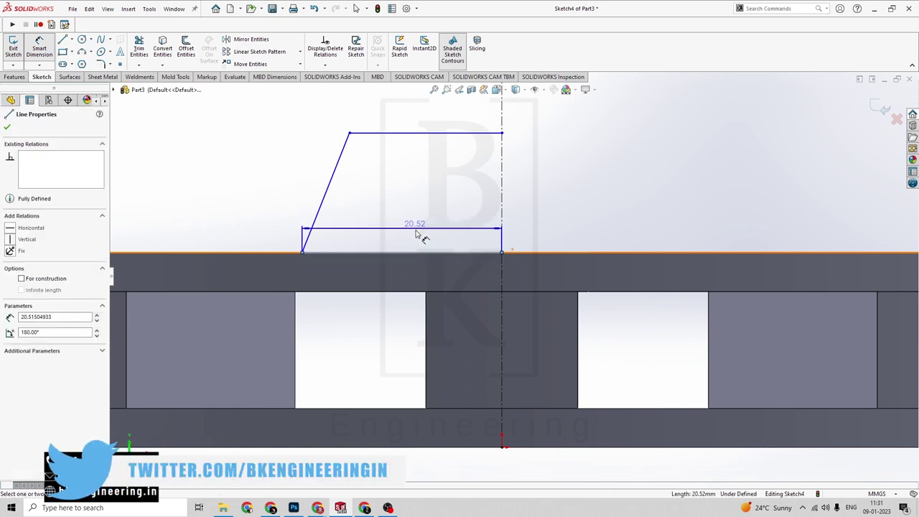
left_click(413, 273)
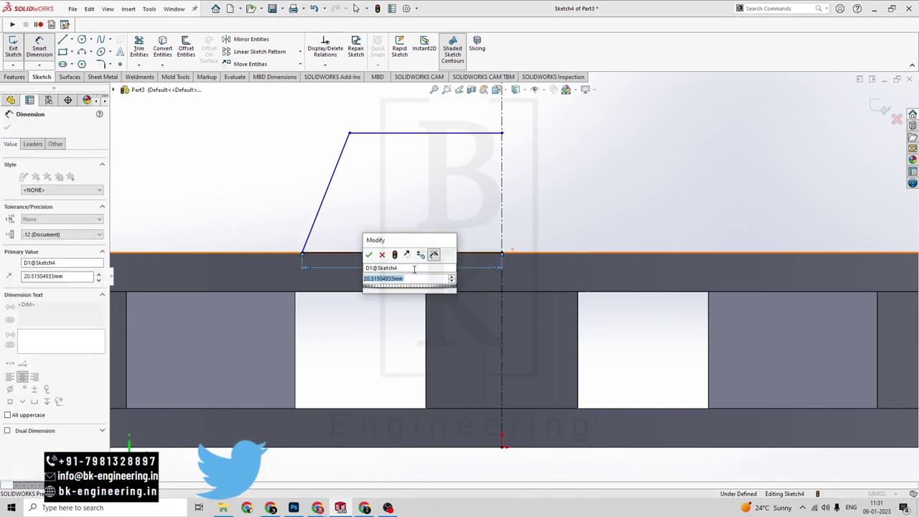
key("alt+Tab")
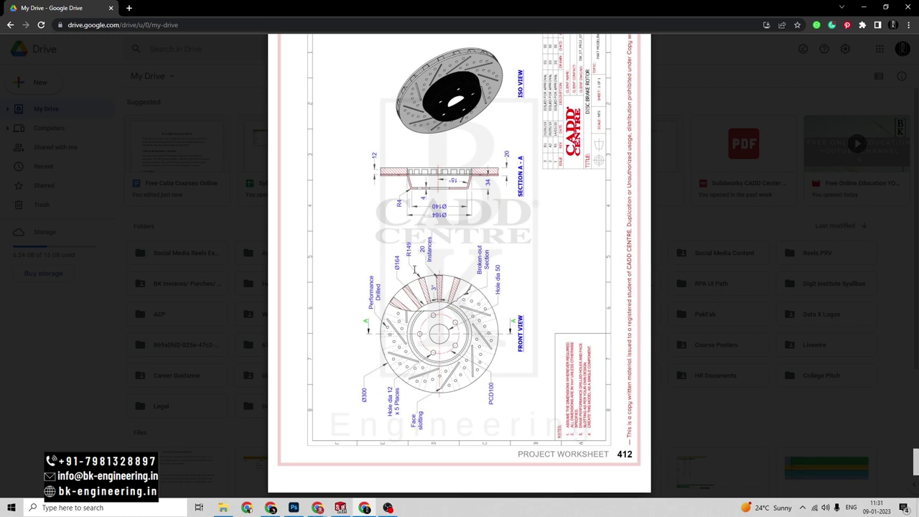
key("alt+Tab")
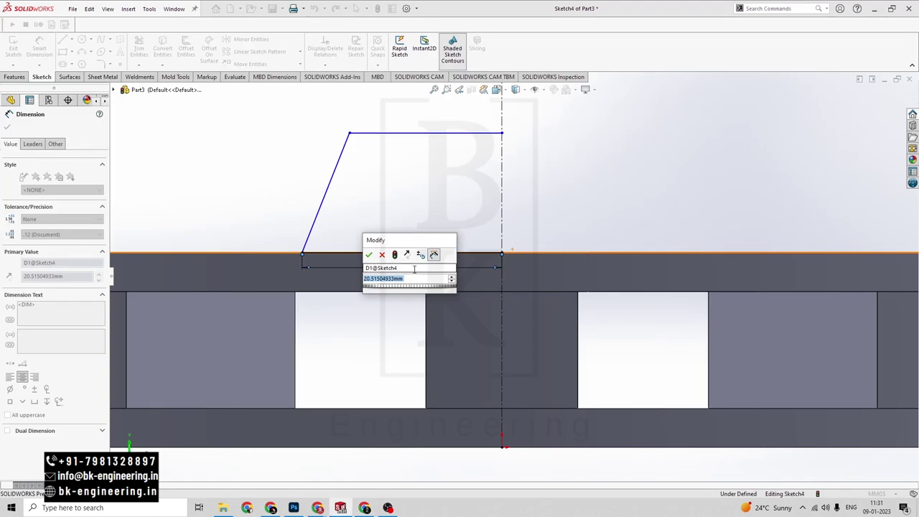
type("164/2")
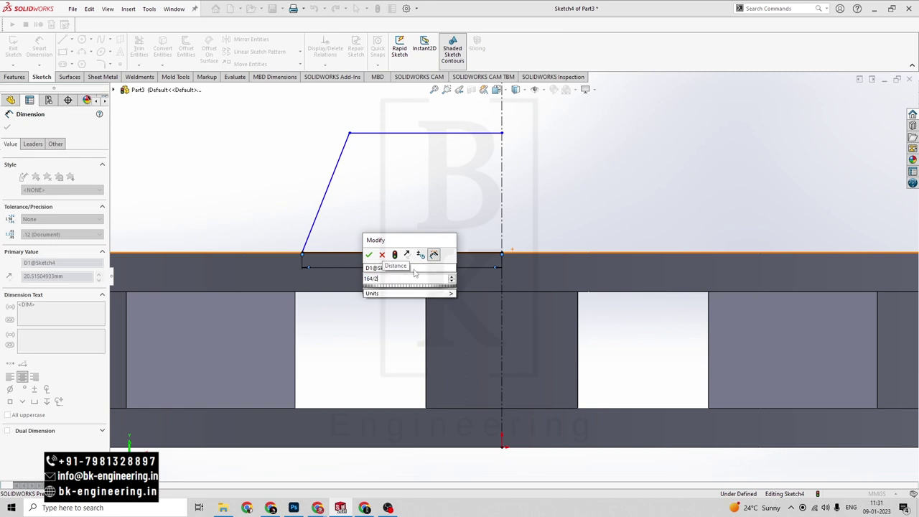
key("Return")
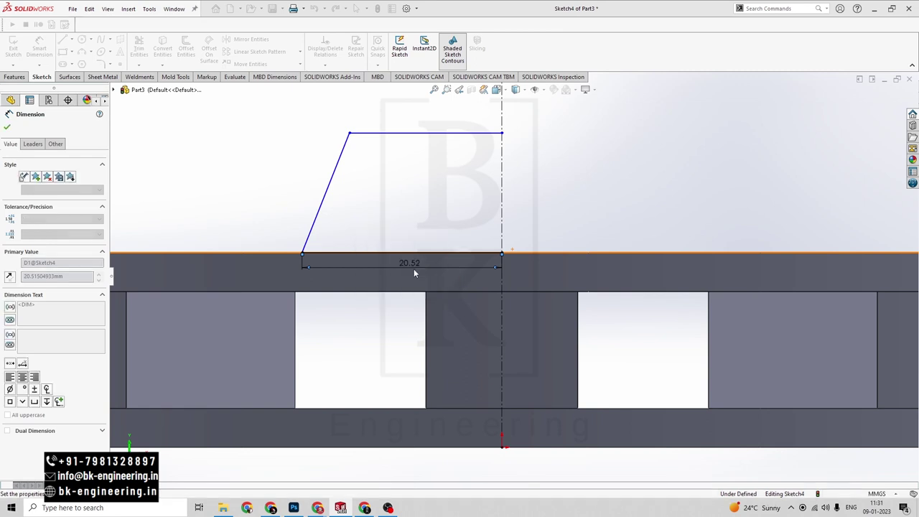
Step: Check the reference drawing and dimension the profile's upper horizontal line as 140/2 mm
scroll(402, 255, "up", 3)
scroll(220, 248, "up", 2)
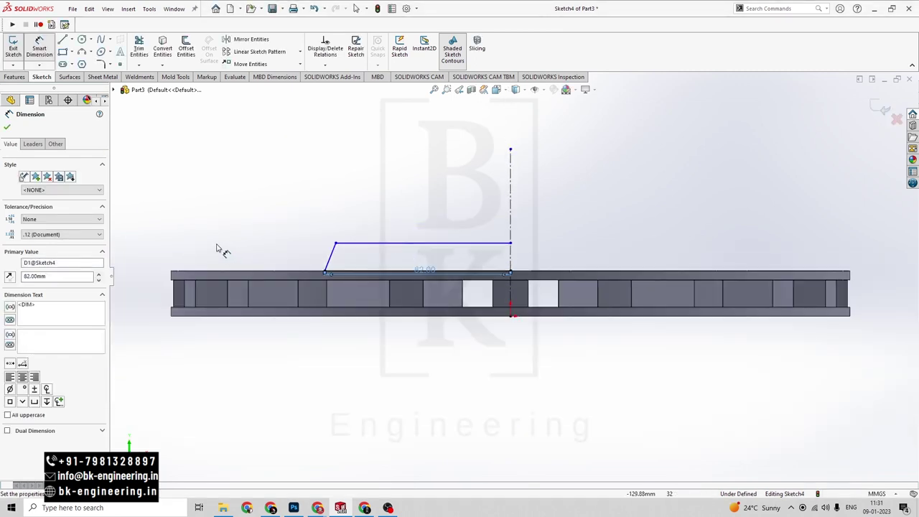
scroll(283, 259, "down", 2)
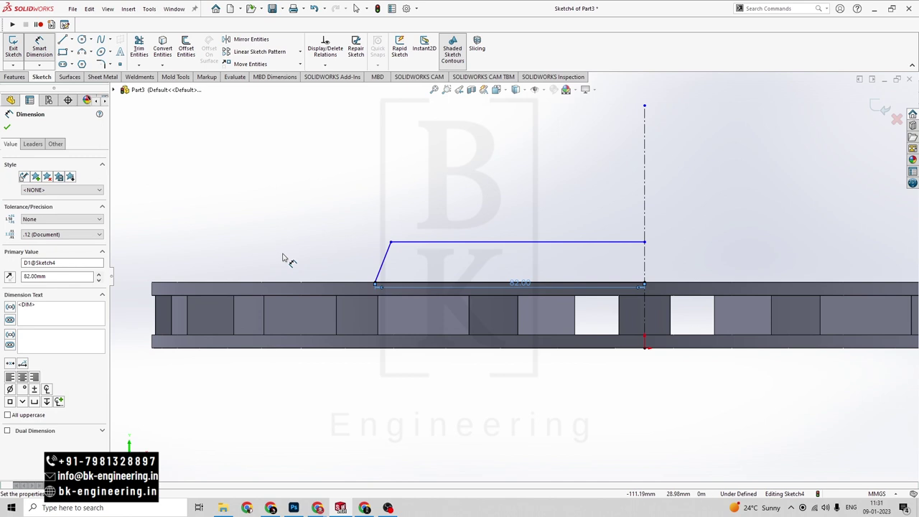
left_click(474, 248)
key("alt+Tab")
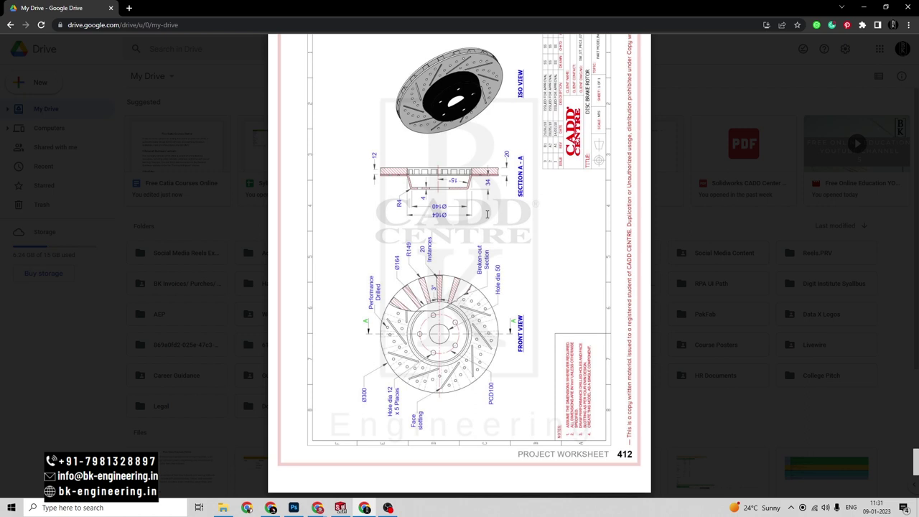
key("alt+Tab")
left_click(487, 214)
type("140/2")
key("Return")
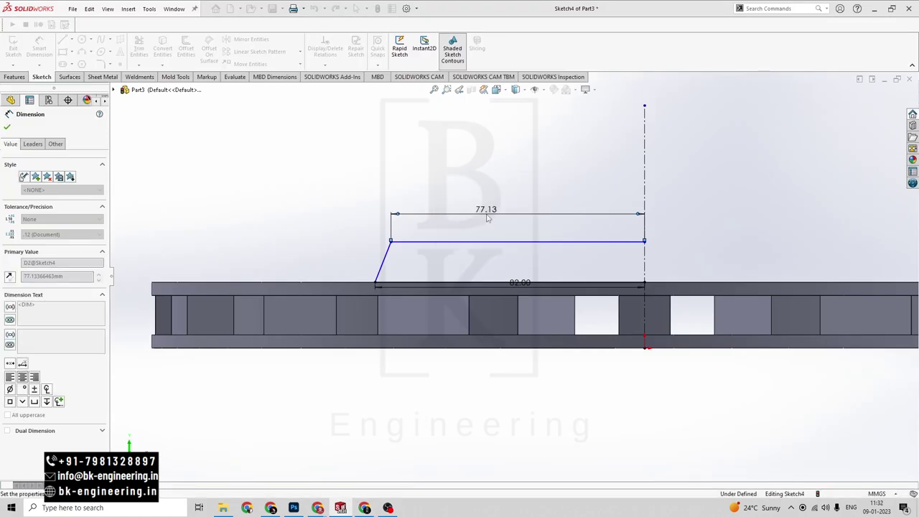
Step: Check the reference drawing and dimension the angle between the slanted line and the centerline as 15 degrees
key("alt+Tab")
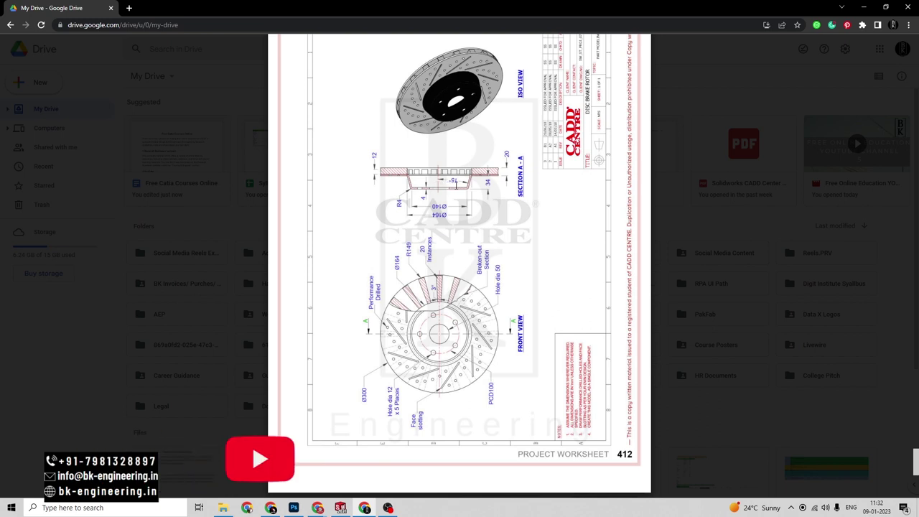
key("alt+Tab")
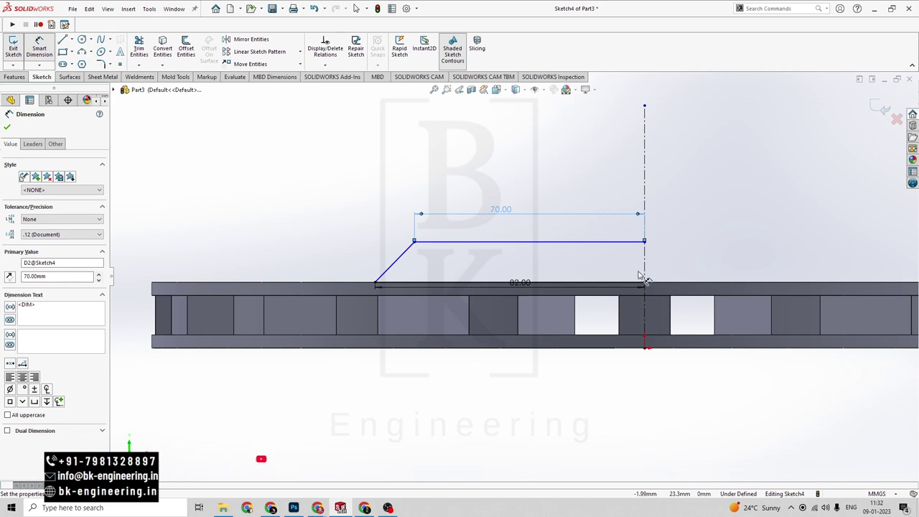
key("Escape")
left_click(411, 246)
left_click_drag(406, 255, 240, 172)
key("Escape")
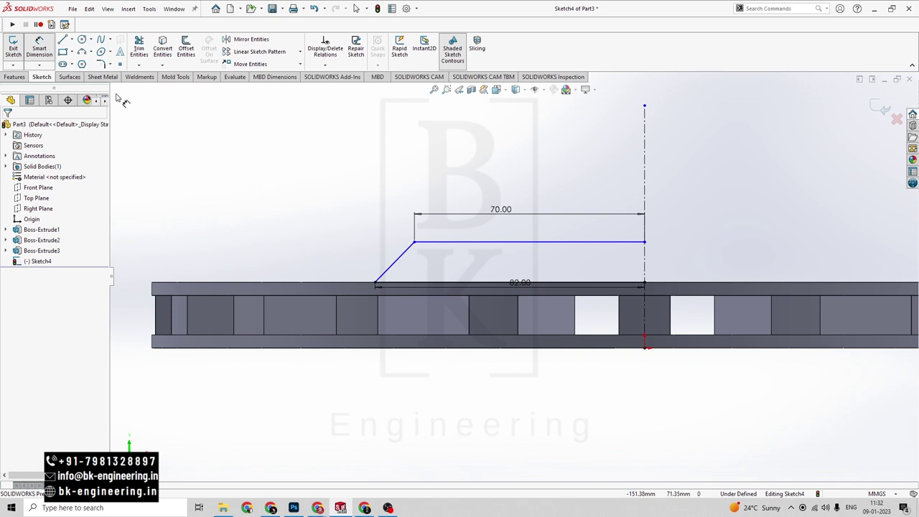
left_click(643, 270)
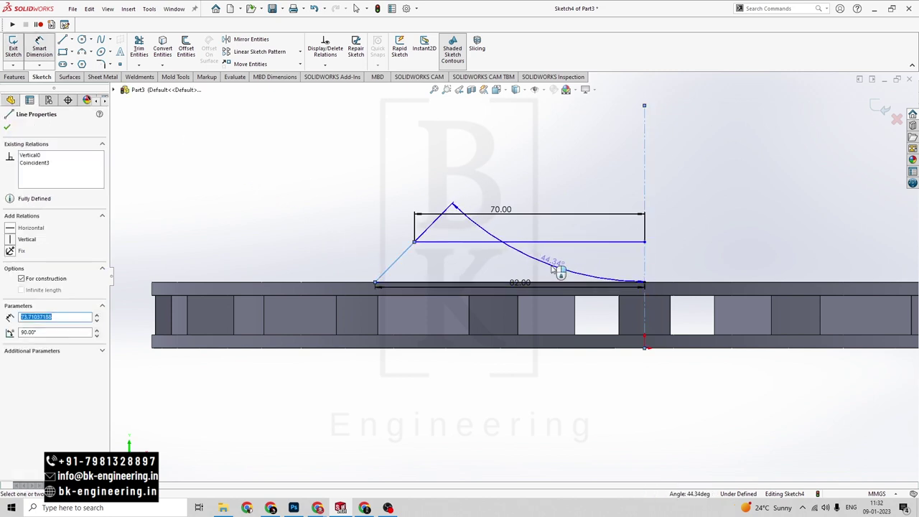
left_click(555, 262)
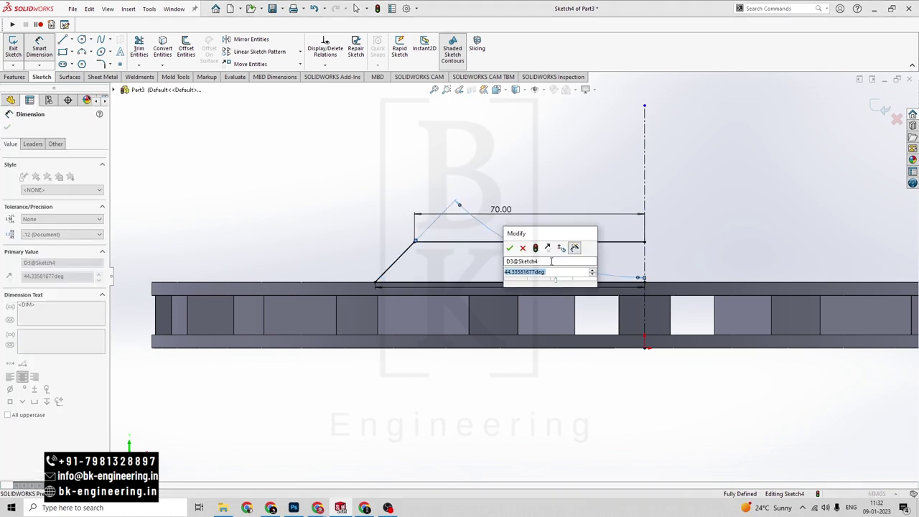
type("15")
key("Return")
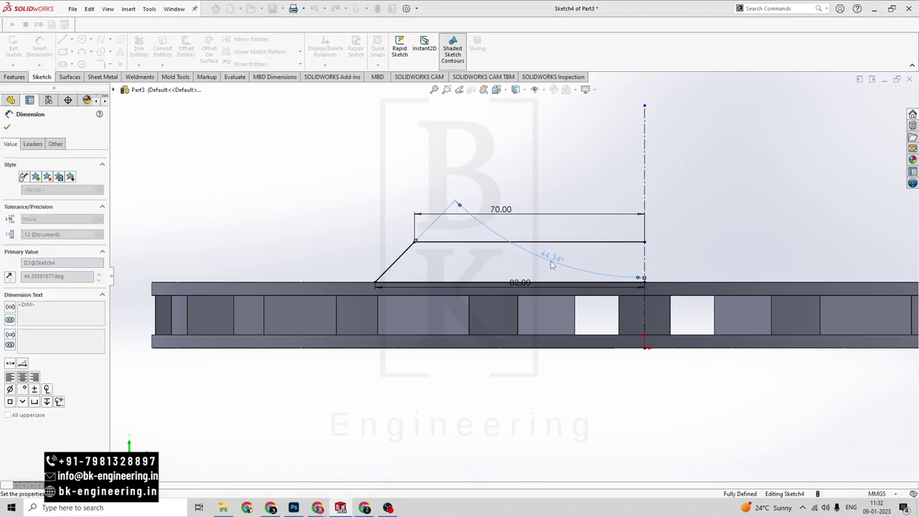
scroll(612, 224, "up", 8)
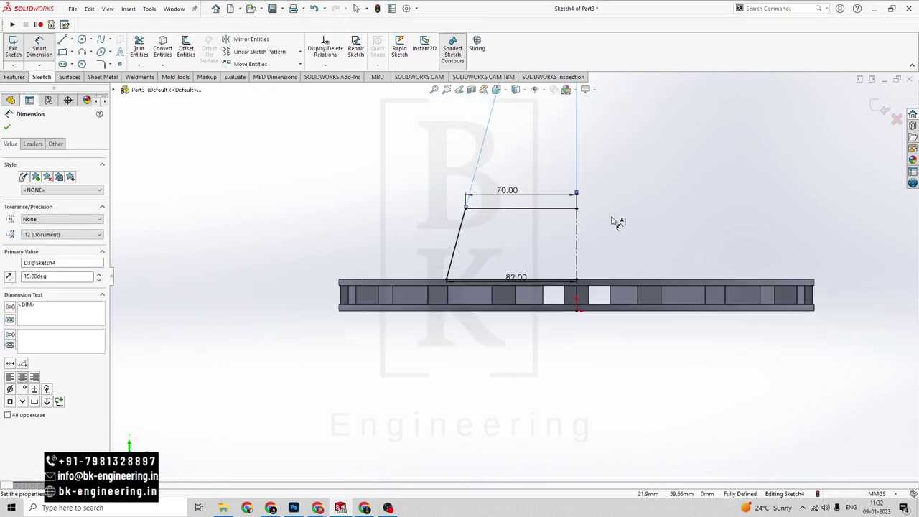
scroll(549, 200, "down", 3)
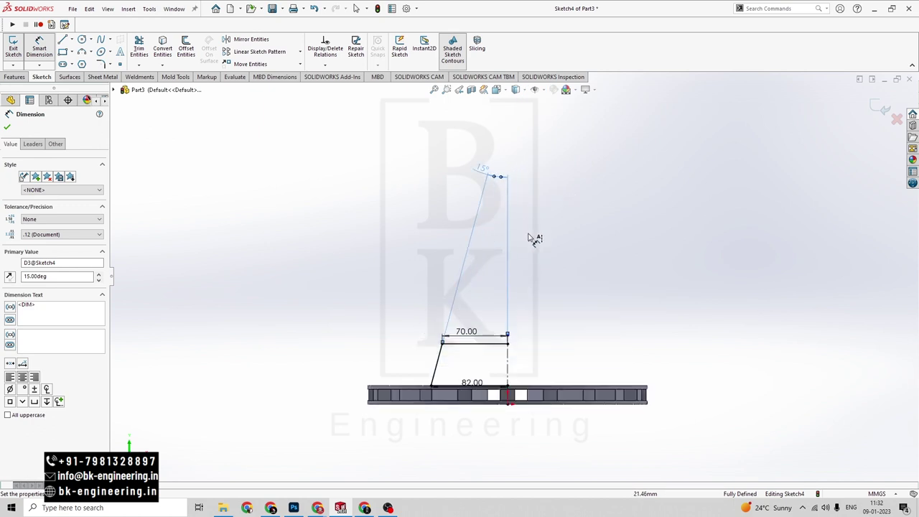
scroll(537, 277, "up", 2)
scroll(540, 329, "down", 1)
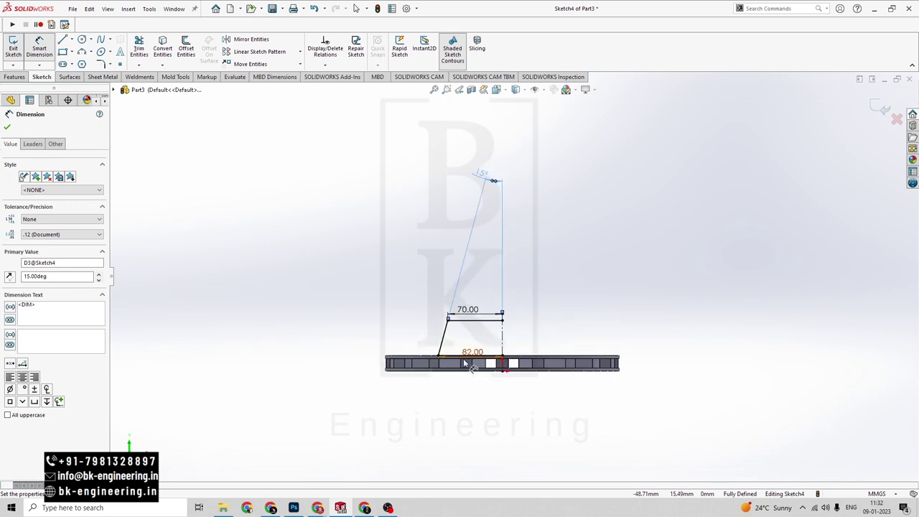
key("alt+Tab")
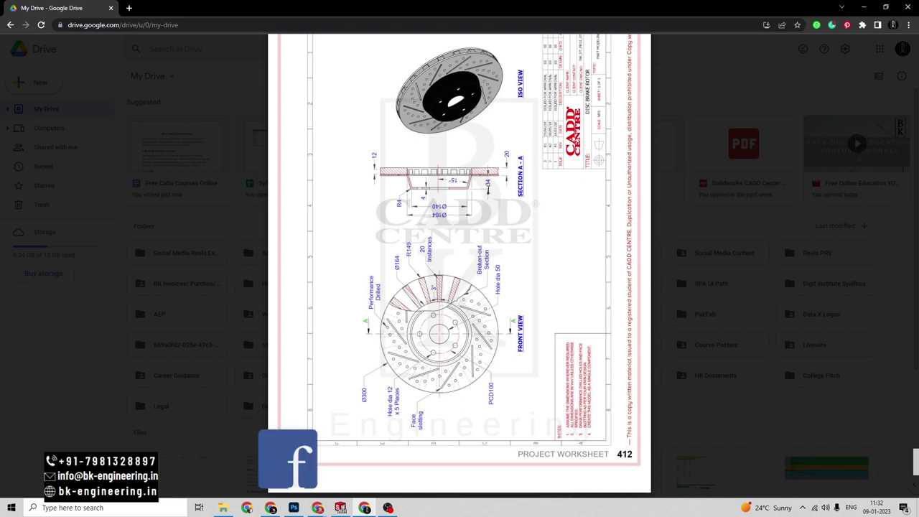
key("alt+Tab")
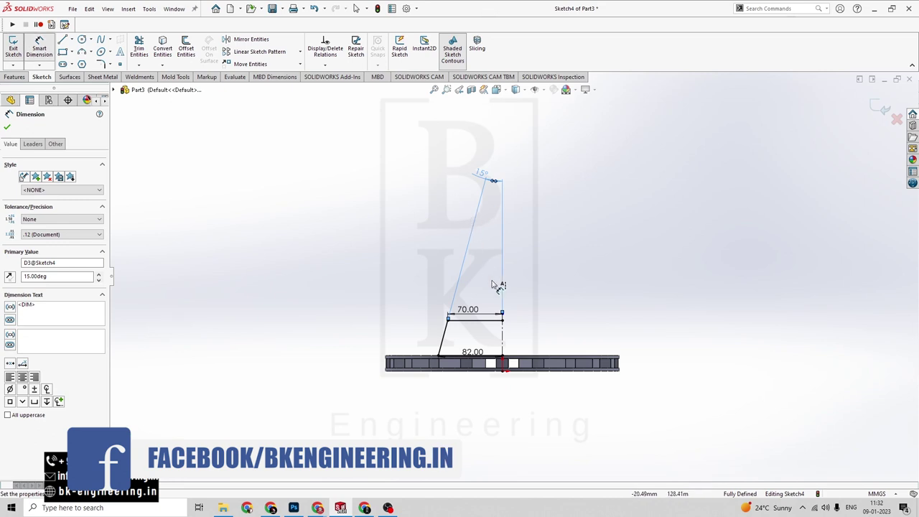
left_click(451, 357)
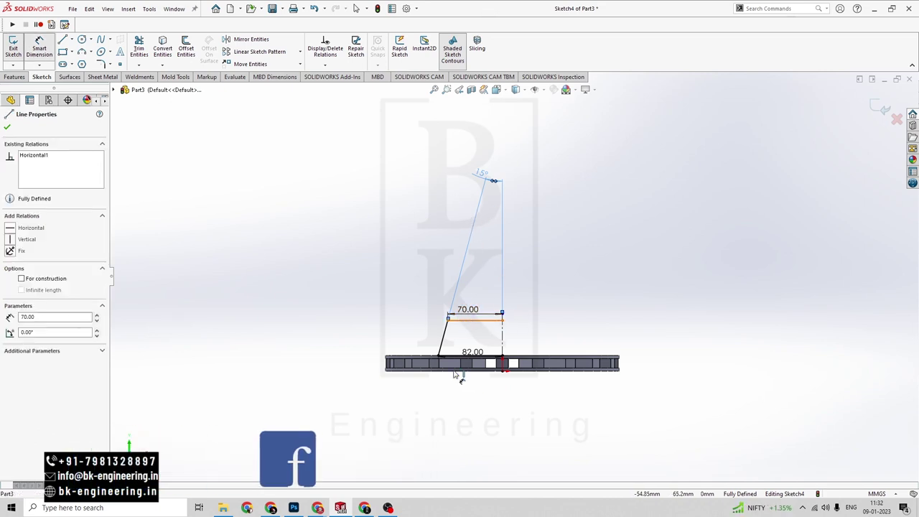
left_click(441, 356, "ctrl")
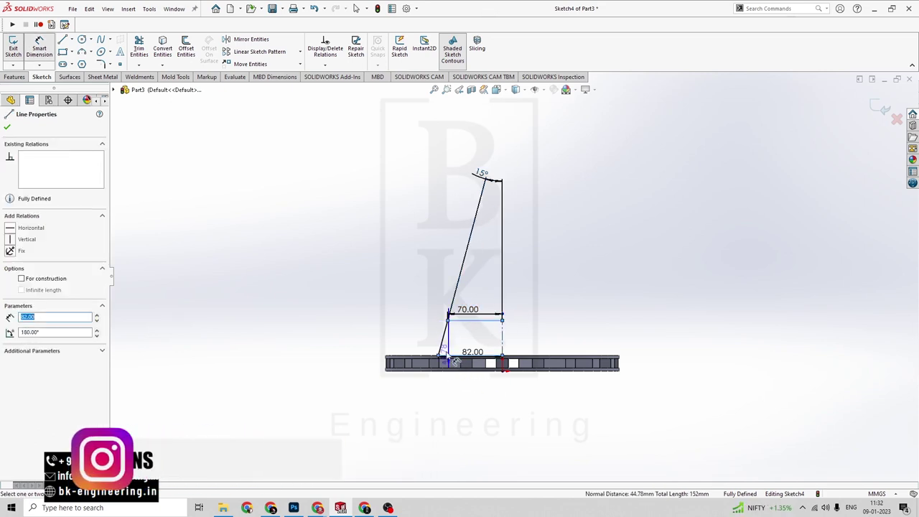
left_click(385, 340)
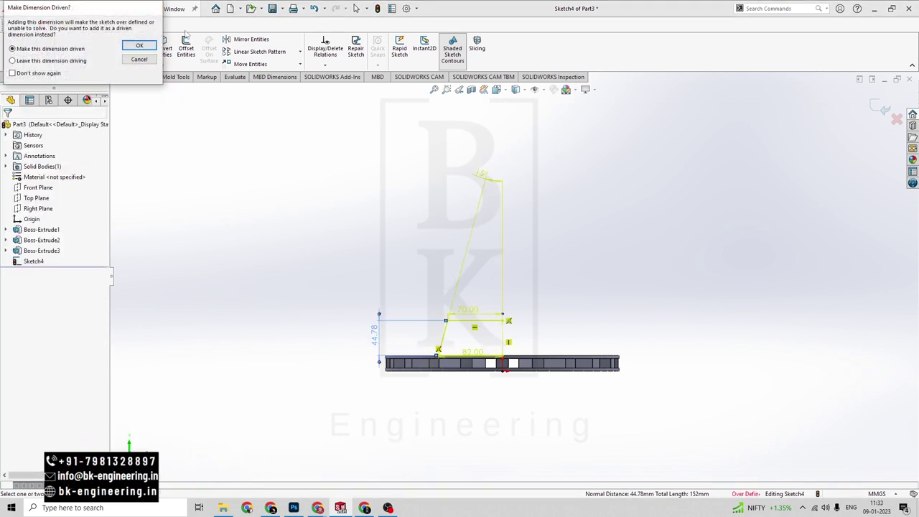
key("Escape")
Step: Delete the 15-degree angle dimension and dimension the height between the profile's two horizontal lines as 34 mm
key("Delete")
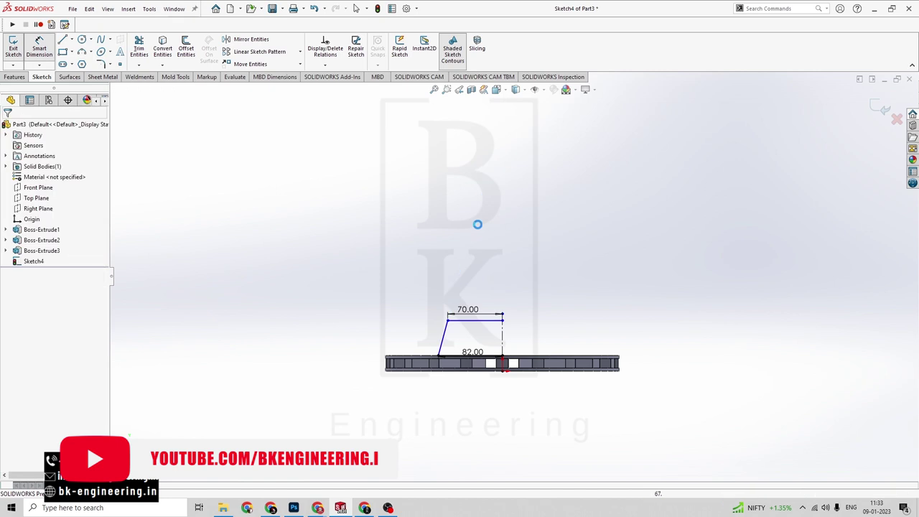
left_click(451, 356)
left_click(470, 320)
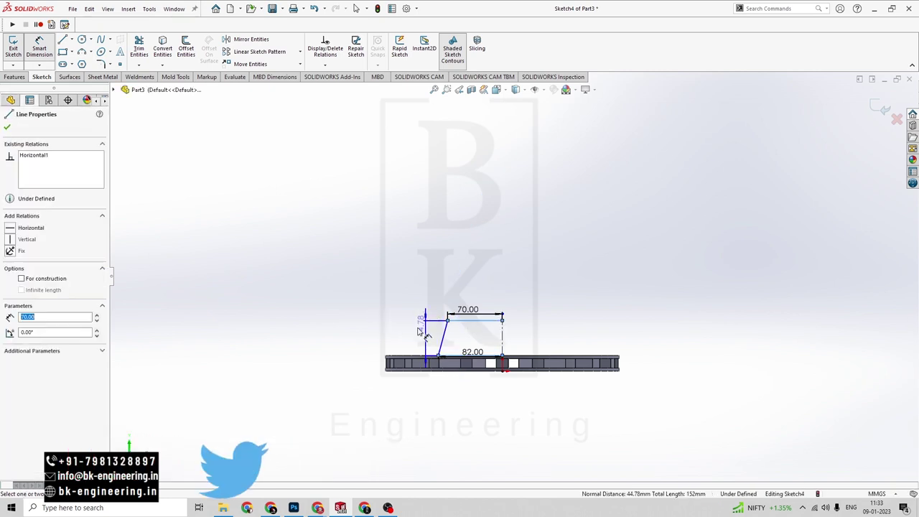
left_click(366, 342)
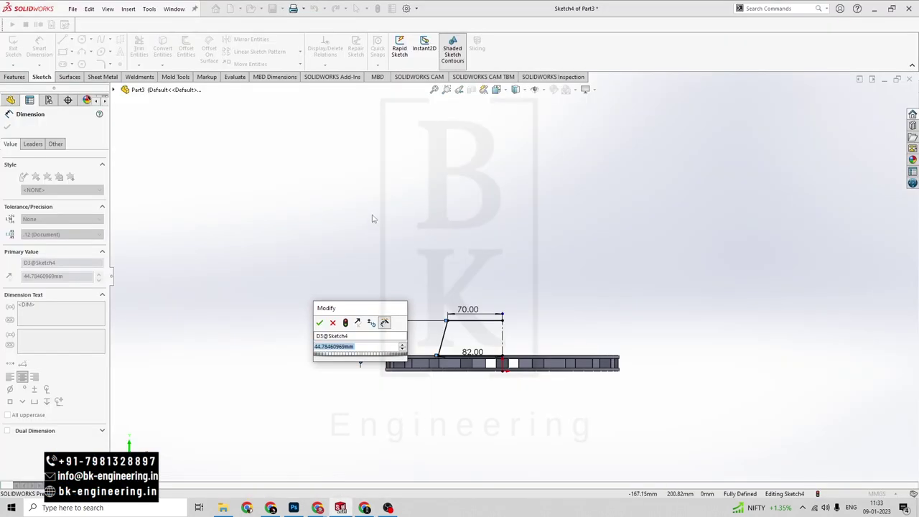
type("34")
key("Return")
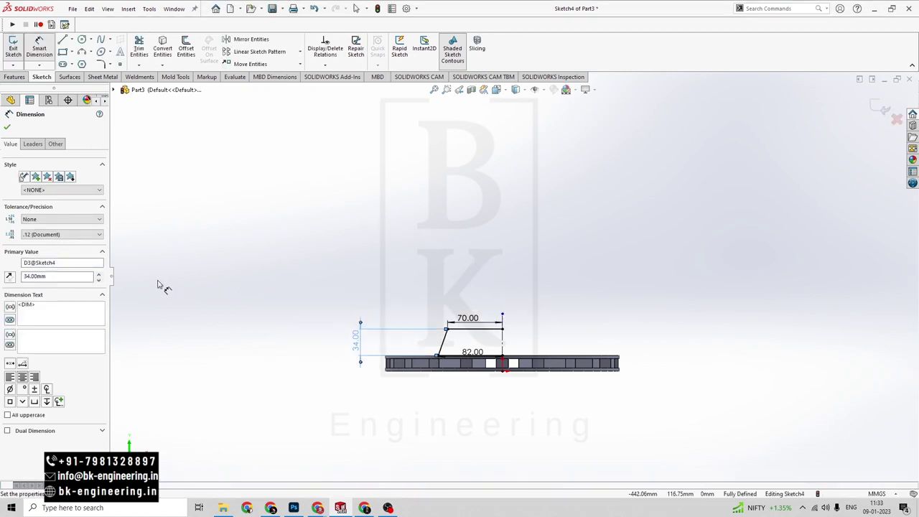
left_click(7, 127)
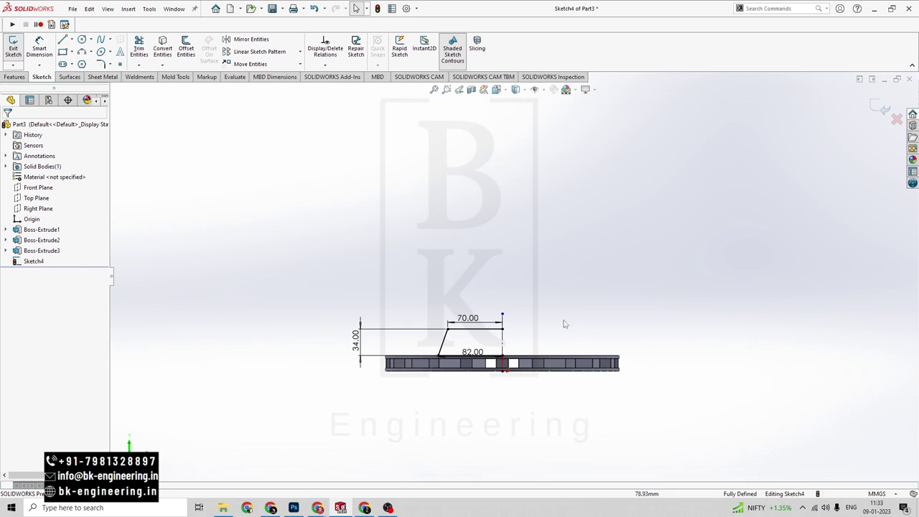
Step: Check the reference drawing and trim away the profile's lower horizontal line, leaving the slanted and upper lines
key("alt+Tab")
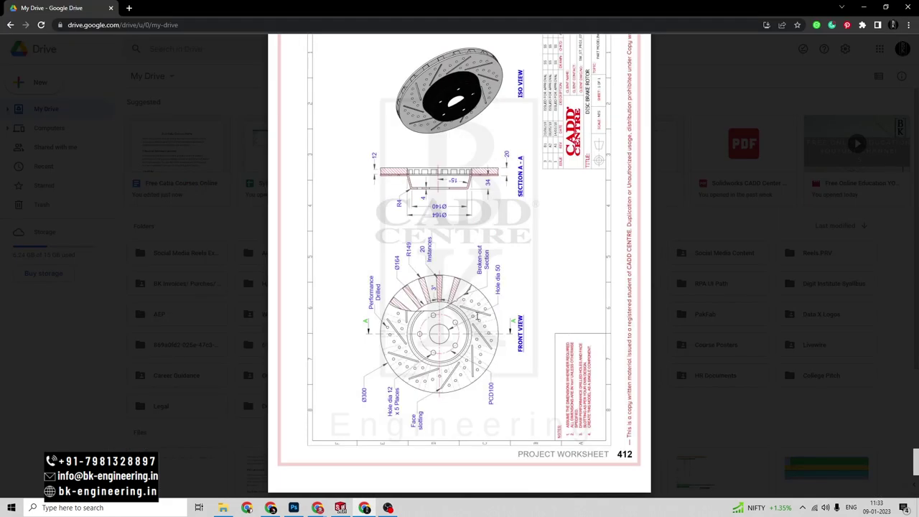
key("alt+Tab")
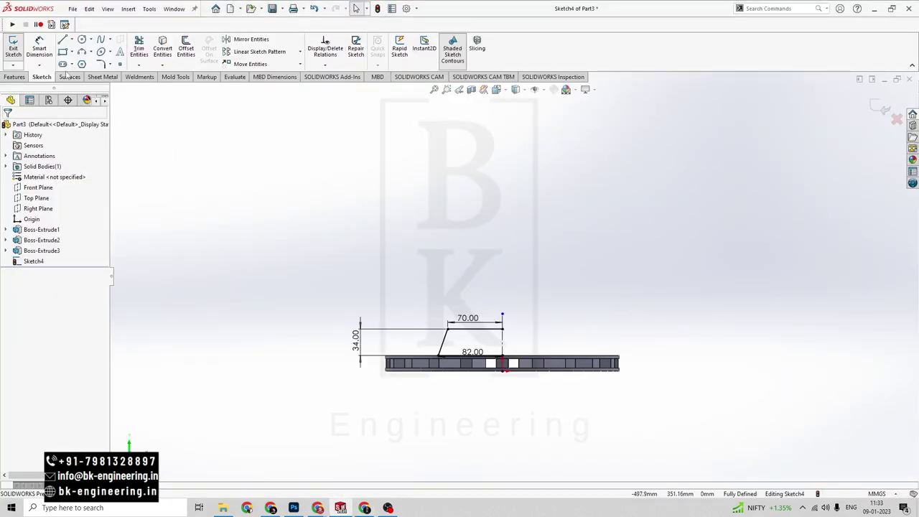
key("alt+Tab")
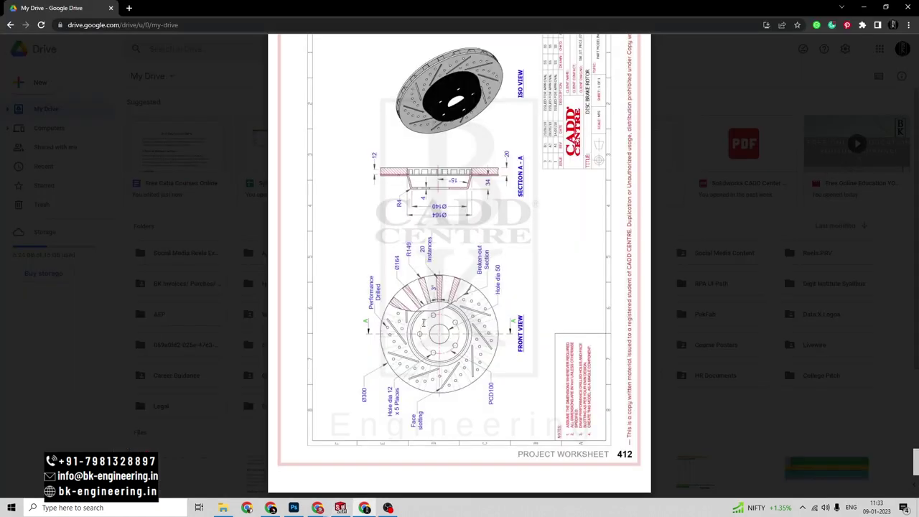
key("alt+Tab")
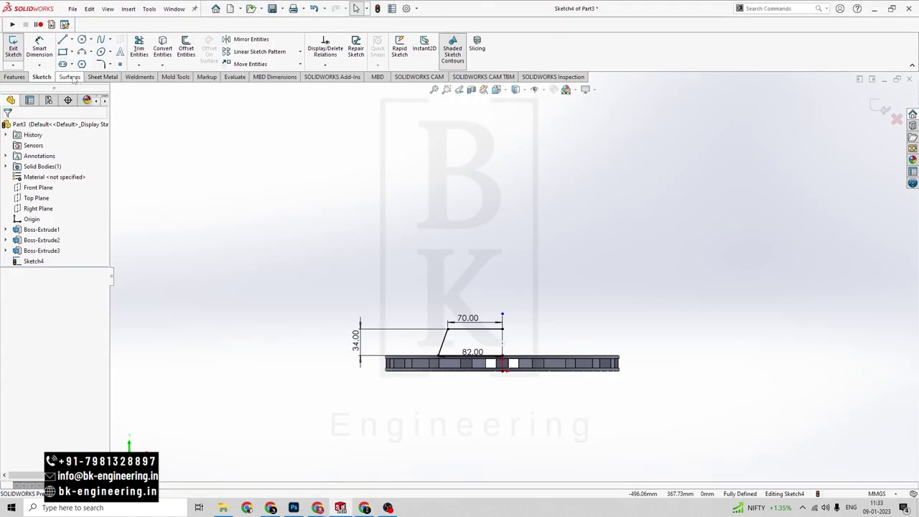
scroll(463, 362, "down", 5)
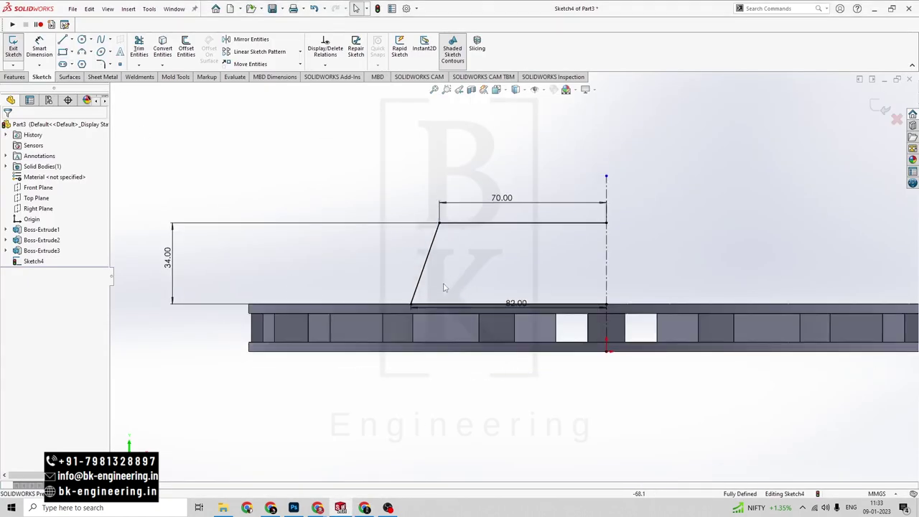
left_click(139, 47)
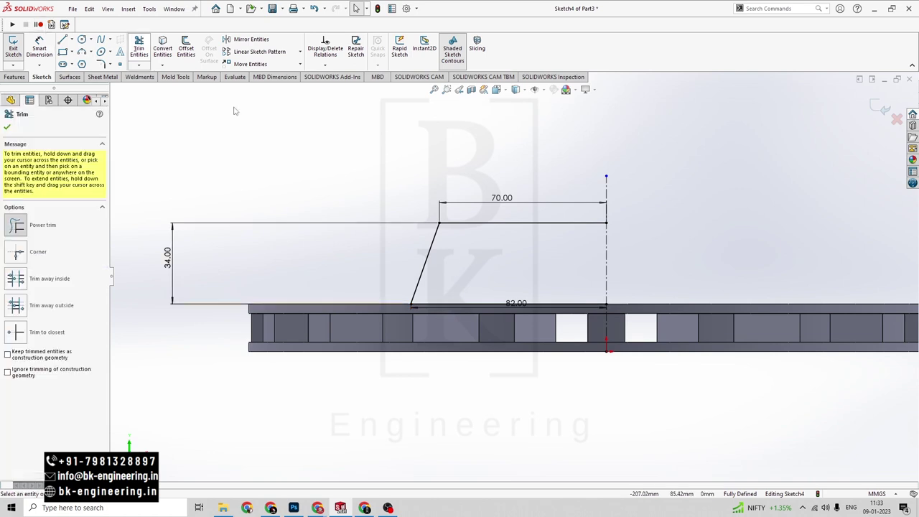
left_click(453, 303)
scroll(507, 284, "up", 6)
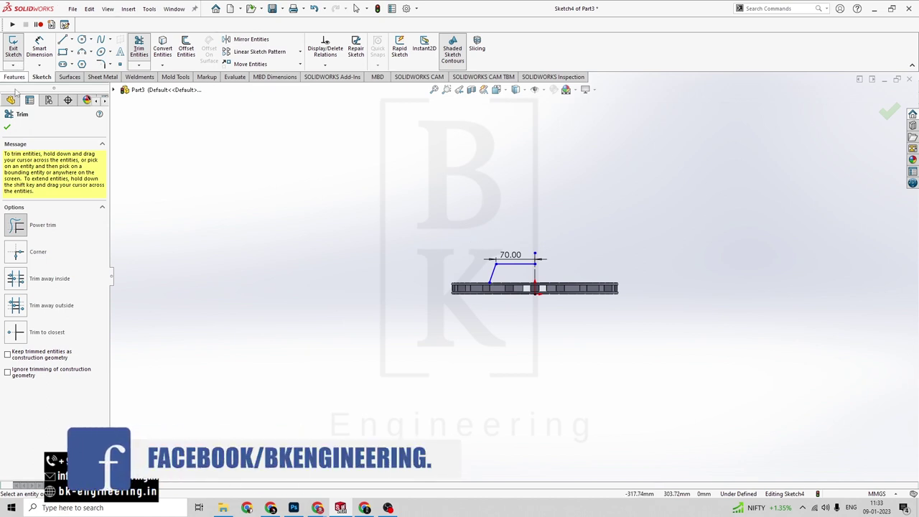
Step: Exit the sketch and revolve the open hat profile 360 degrees about the centerline as a surface
left_click(13, 48)
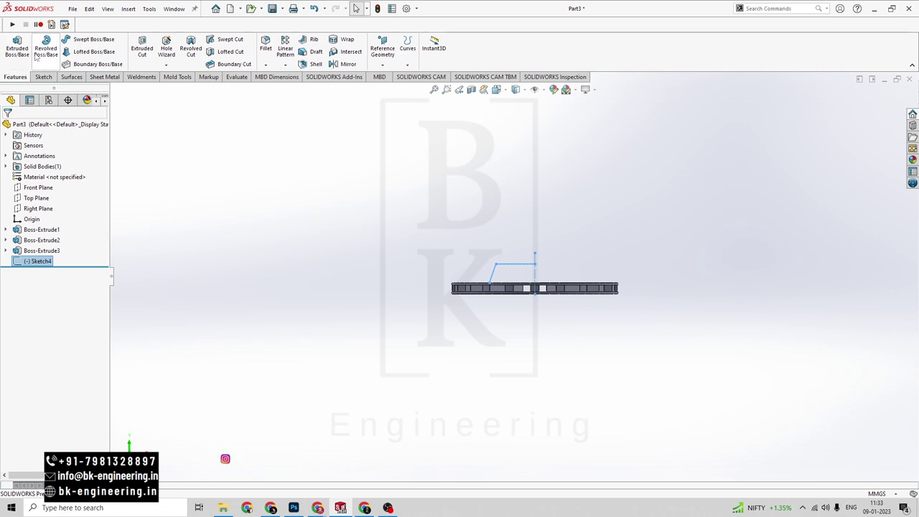
left_click(78, 77)
left_click(44, 51)
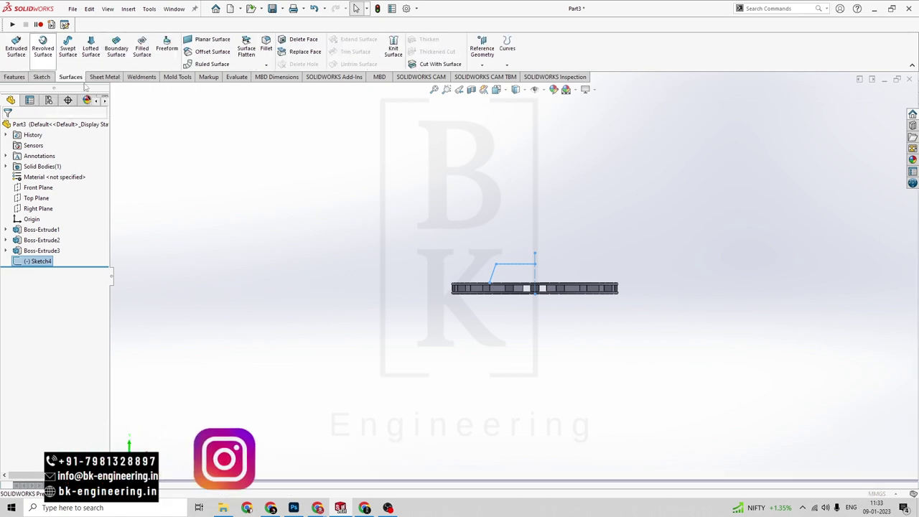
middle_click_drag(406, 302, 421, 343)
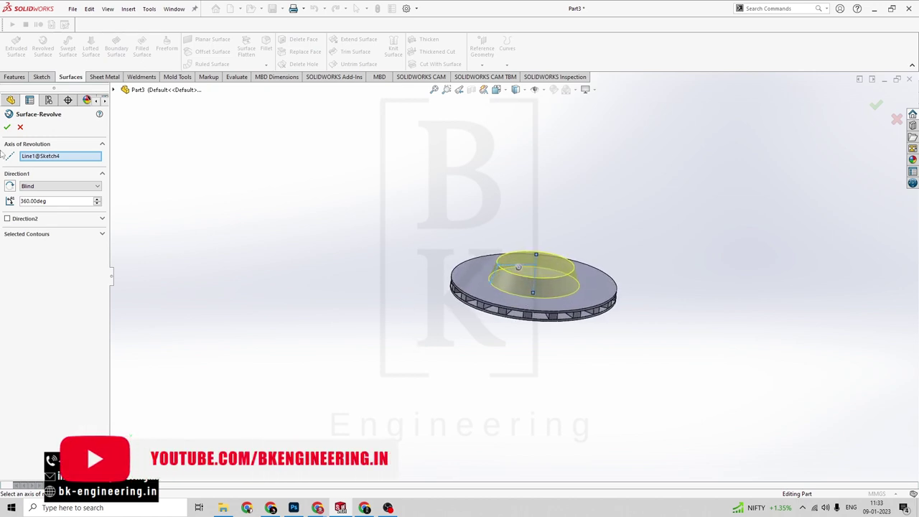
left_click(6, 127)
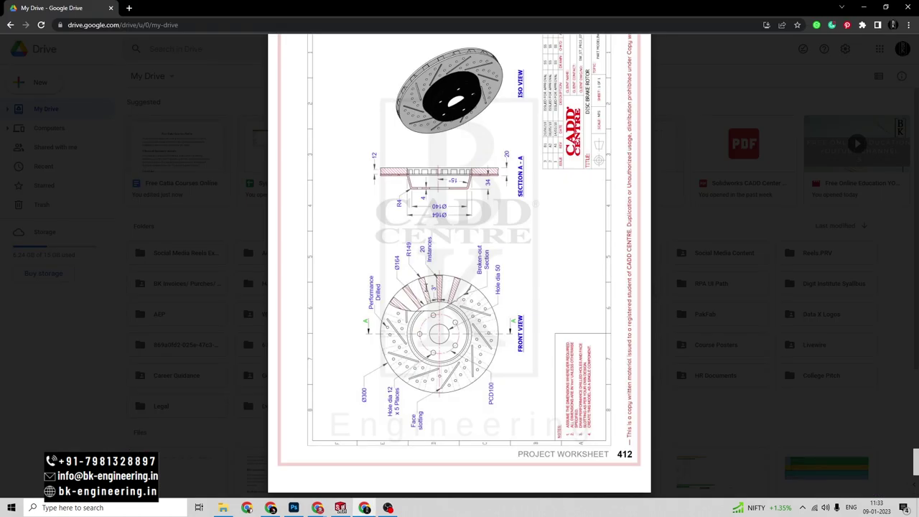
Step: Thicken the revolved hat surface by 4 mm with the result merged into the disc body
key("alt+Tab")
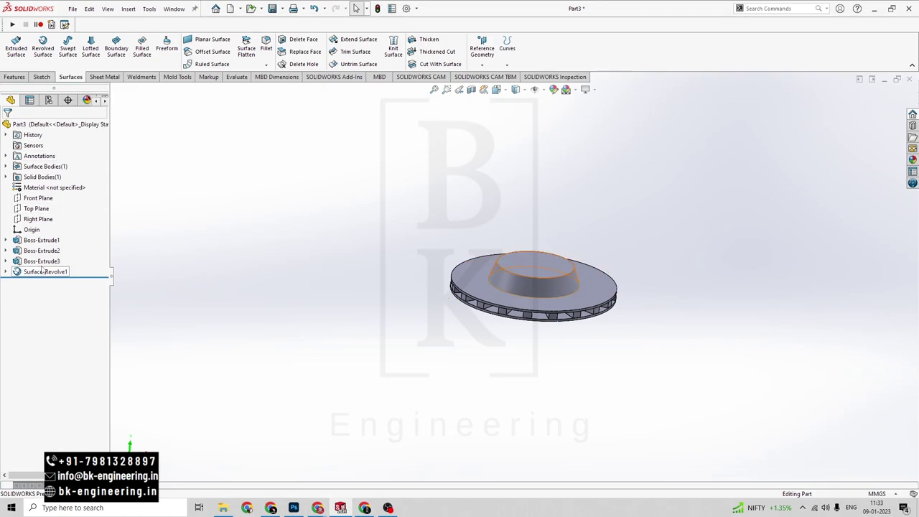
left_click(43, 273)
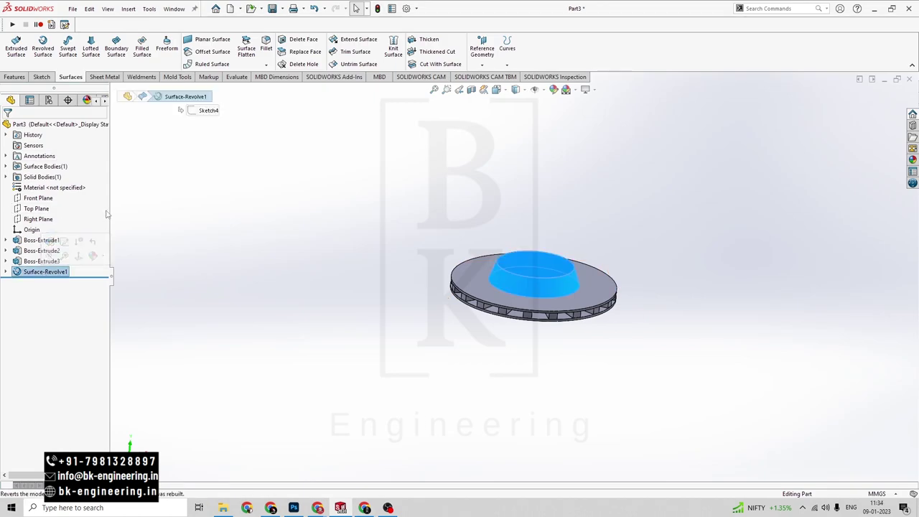
left_click(427, 42)
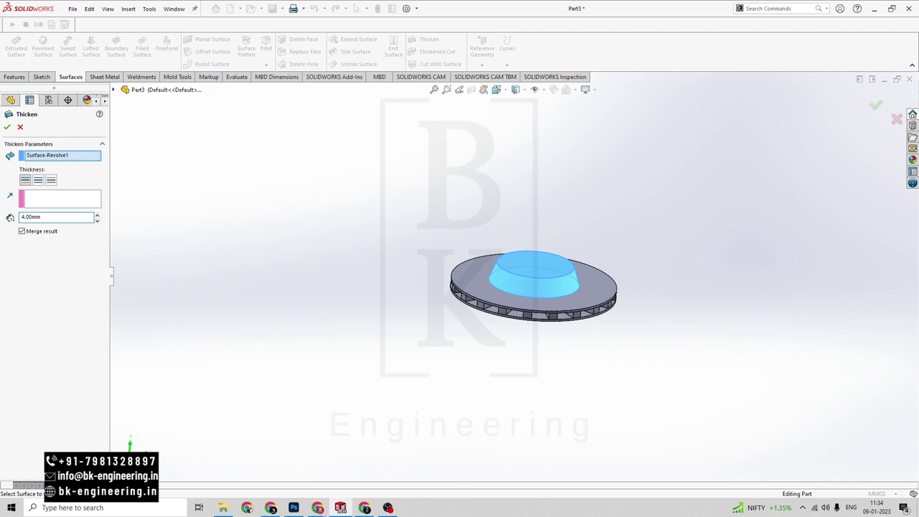
left_click(7, 128)
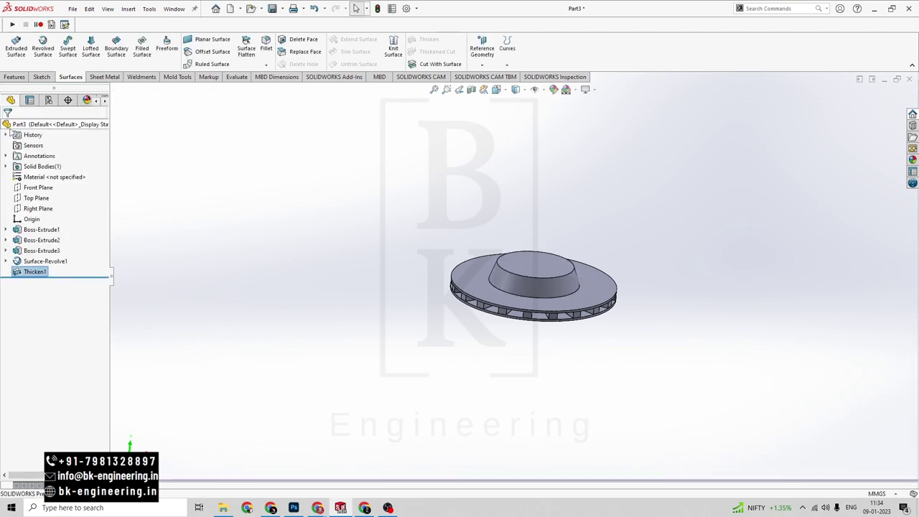
Step: Check the reference drawing and fillet the outer edge of the hat's top face with a 4 mm radius
middle_click_drag(409, 324, 390, 362)
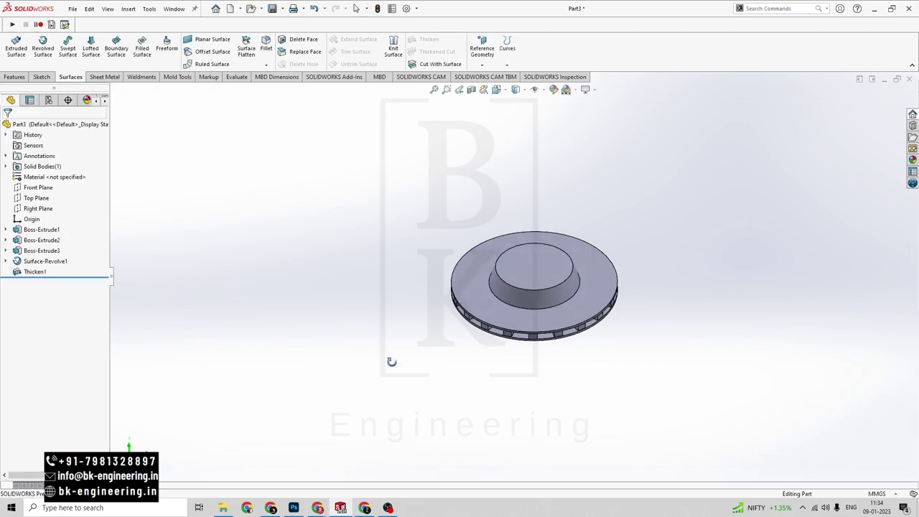
key("alt+Tab")
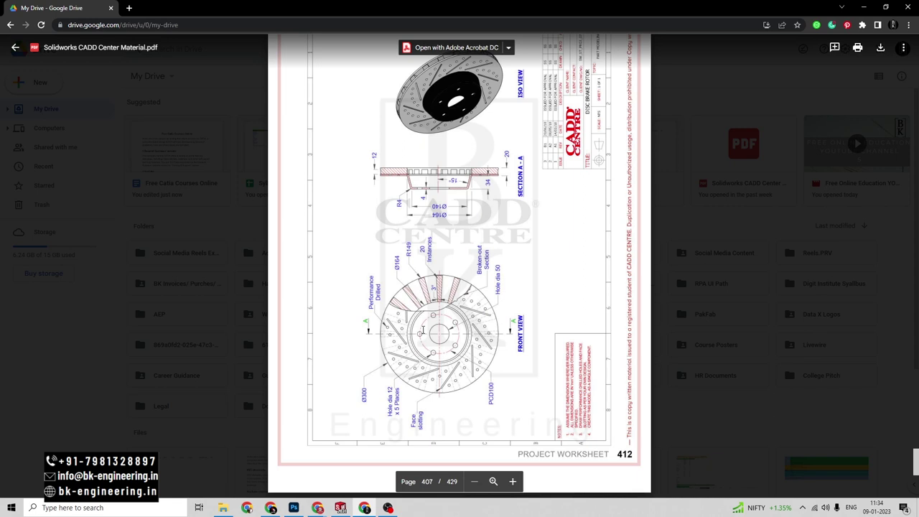
key("alt+Tab")
key("alt+Tab")
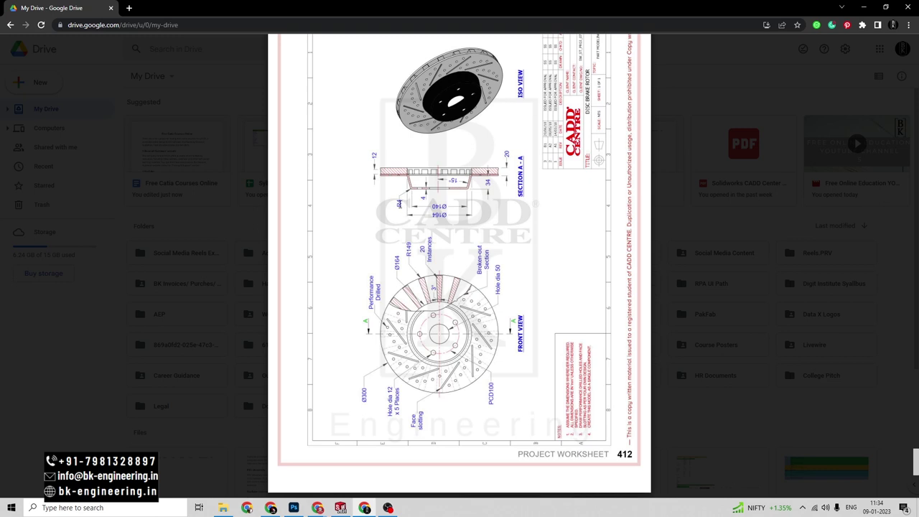
key("alt+Tab")
left_click(24, 78)
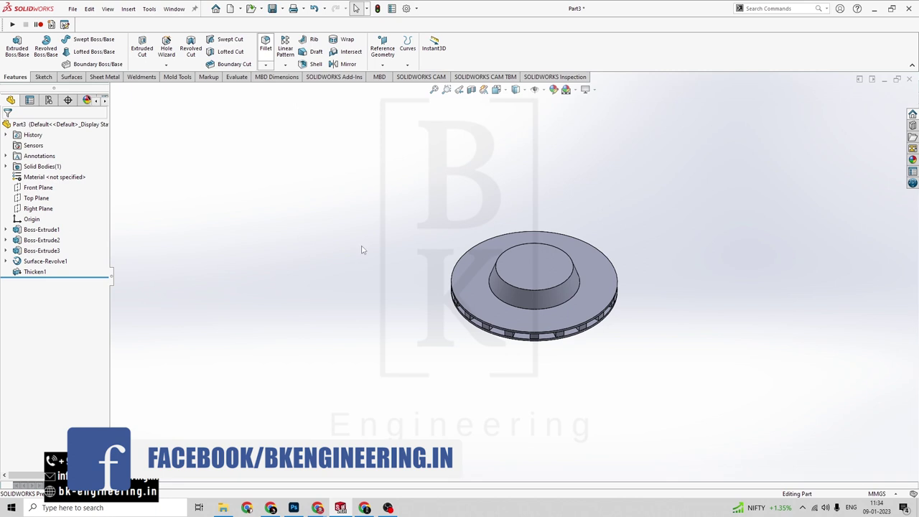
key("ctrl+f")
key("f")
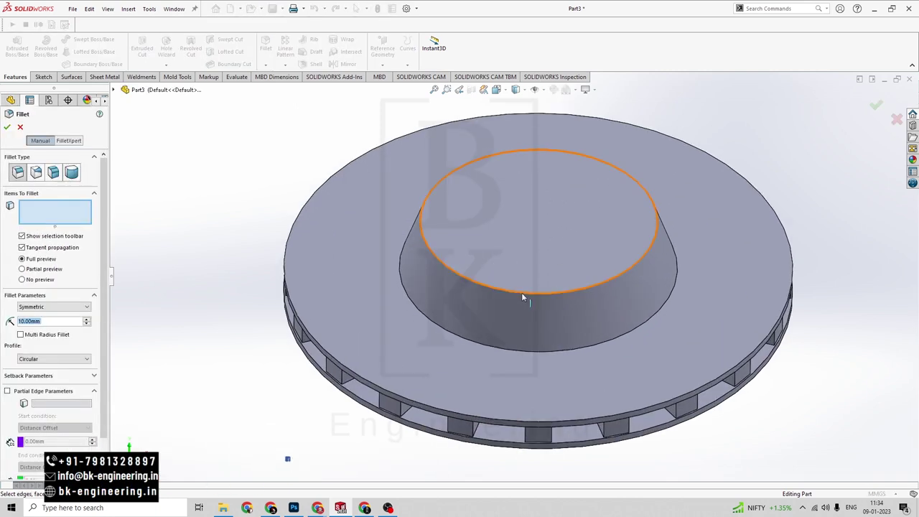
left_click(522, 291)
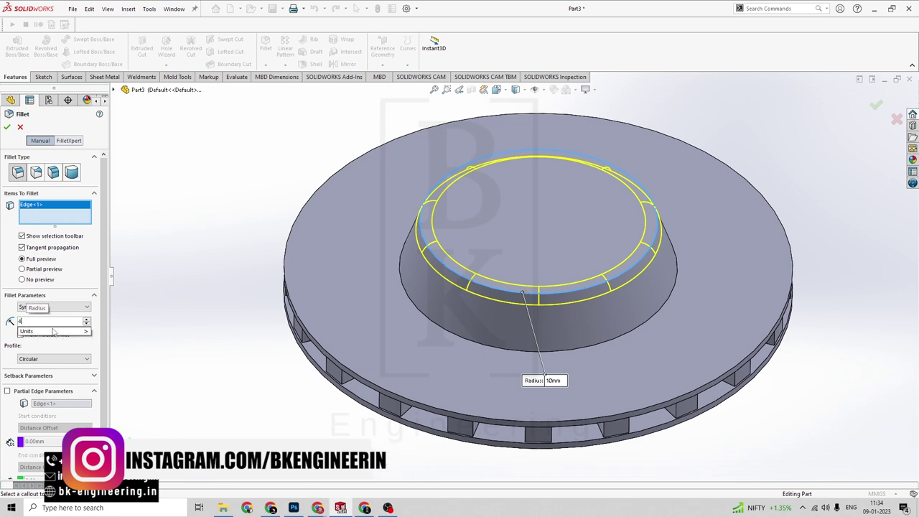
type("4")
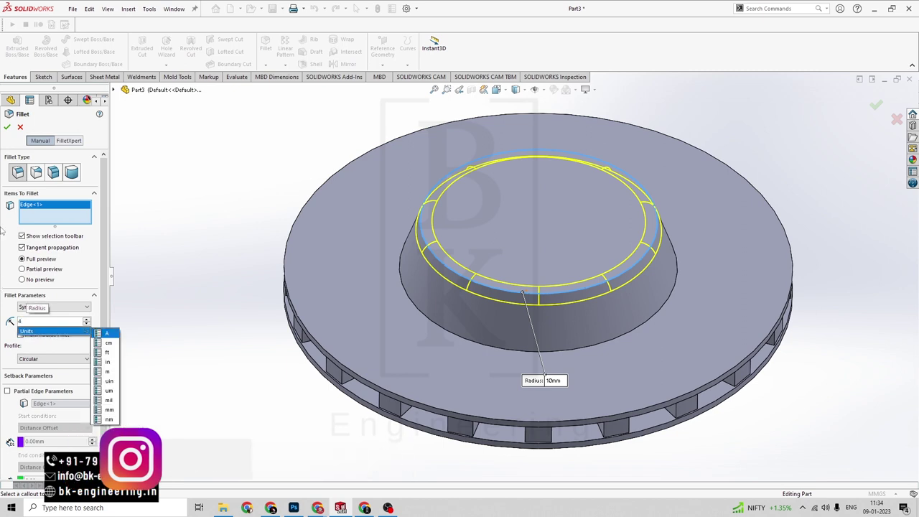
key("Return")
left_click(7, 128)
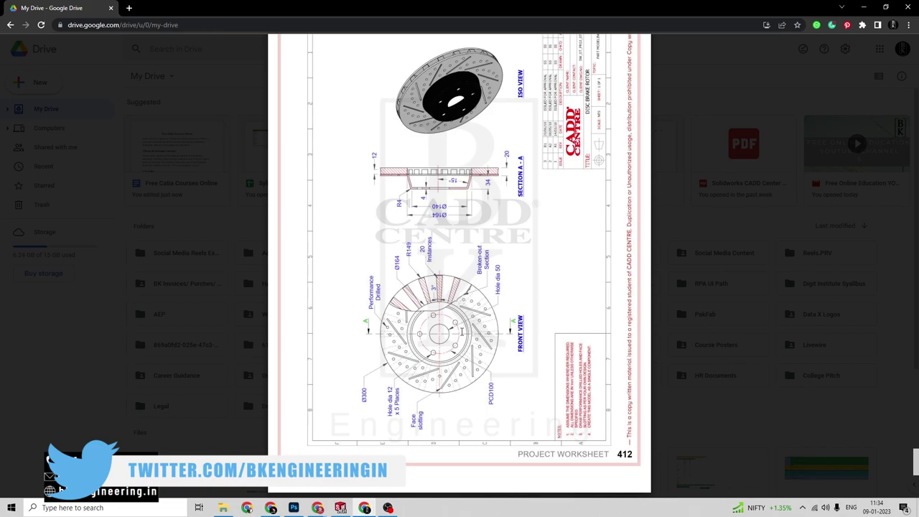
Step: Check the reference drawing and sketch a circle of about 64 mm diameter centered on the origin on the hat's top face
key("alt+Tab")
key("alt+Tab")
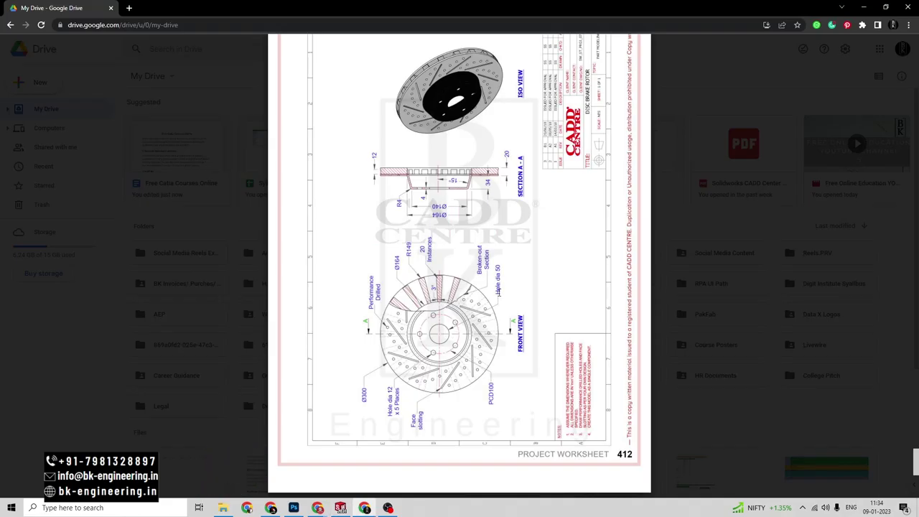
key("alt+Tab")
left_click(509, 234)
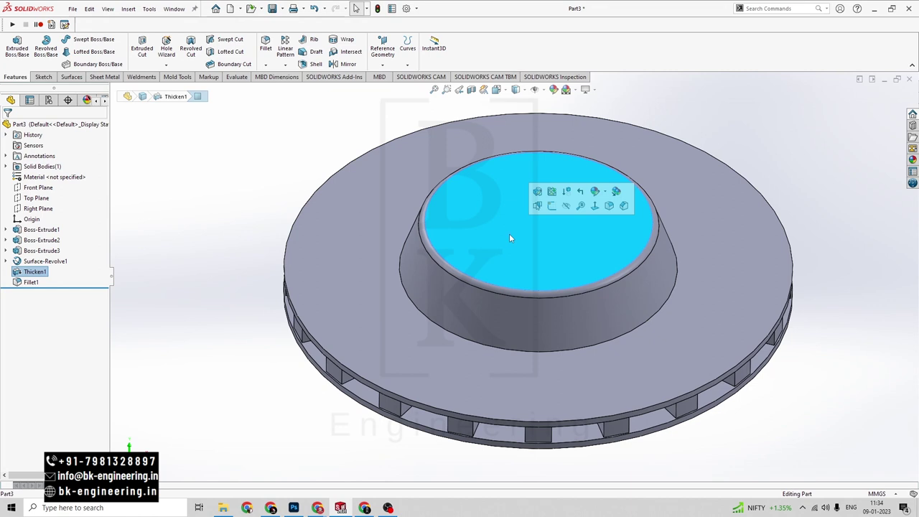
left_click(551, 206)
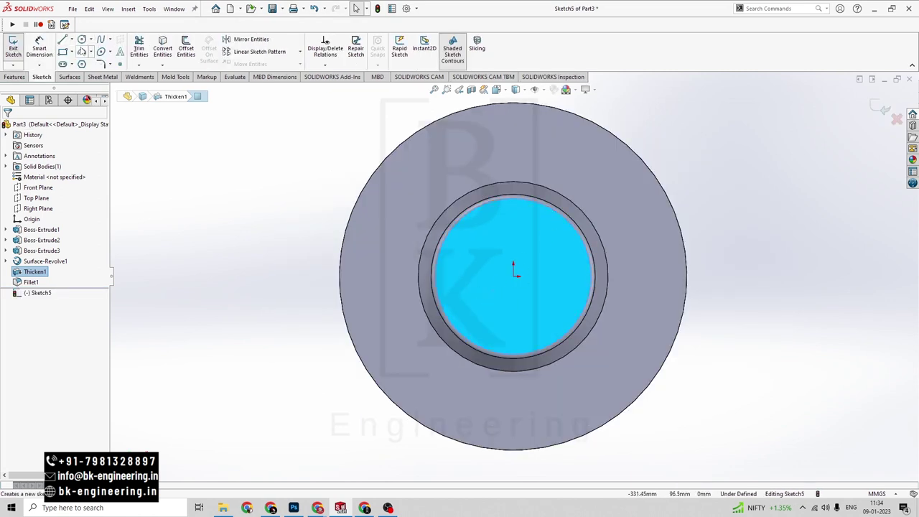
left_click(82, 39)
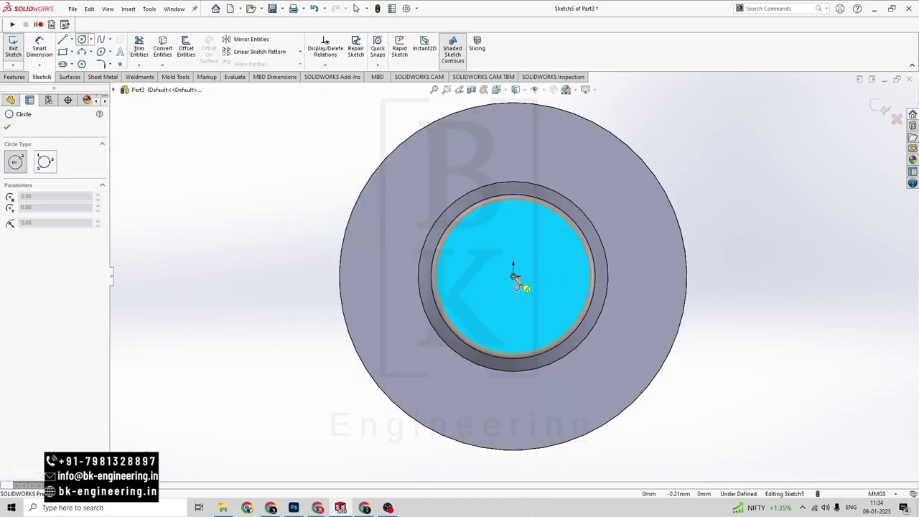
left_click(513, 277)
left_click(549, 281)
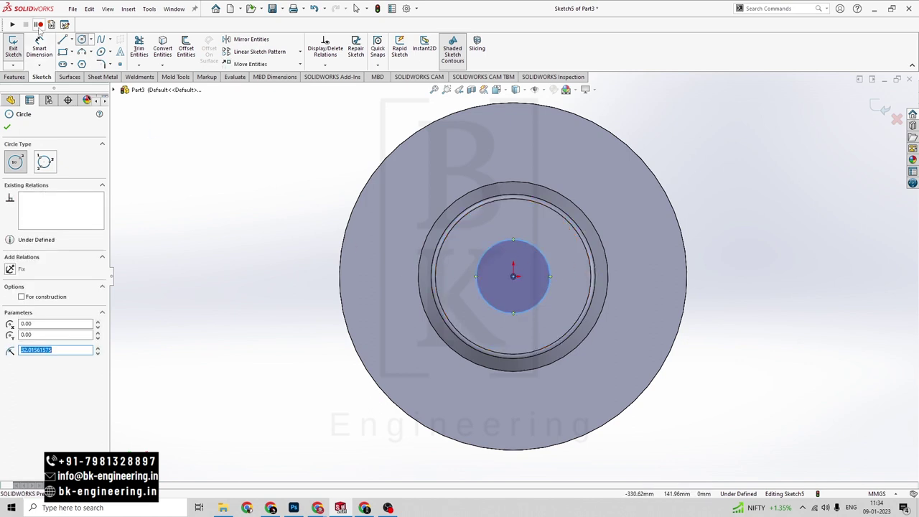
Step: Dimension the central circle's diameter to 50 mm
left_click(33, 45)
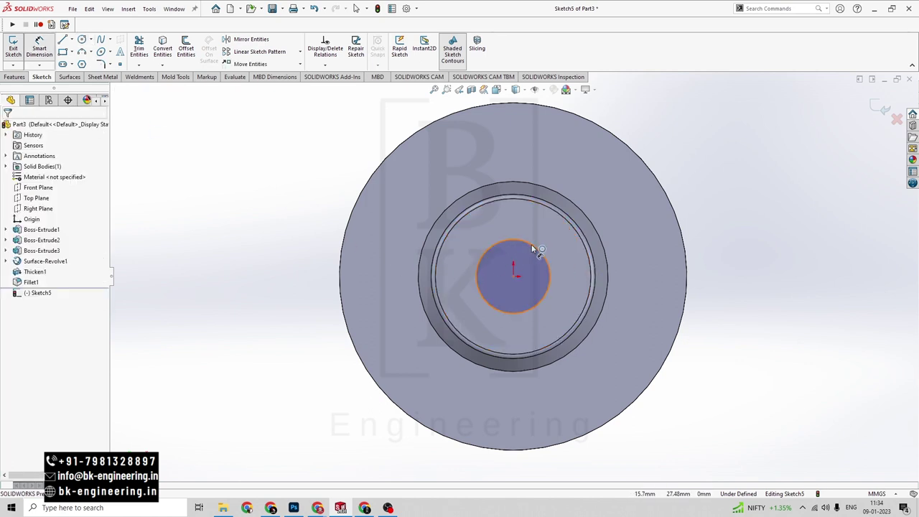
left_click(531, 244)
left_click(703, 205)
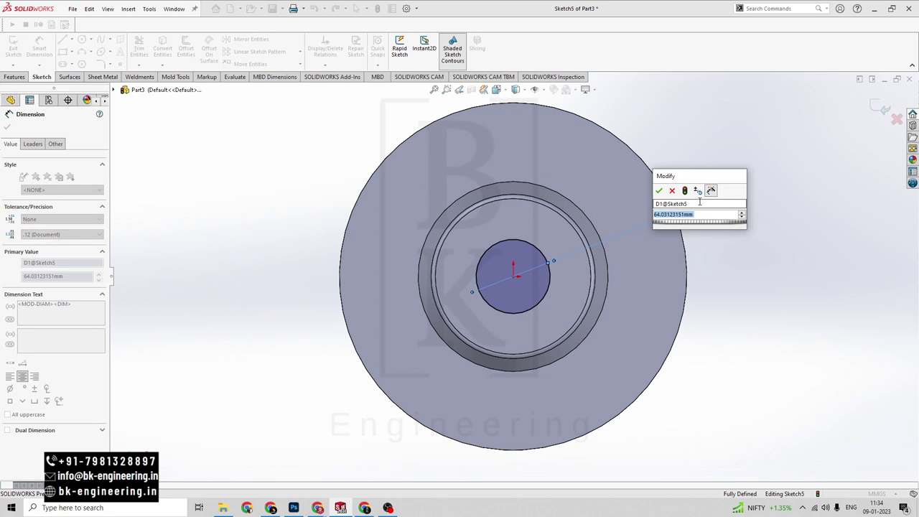
type("50")
key("Return")
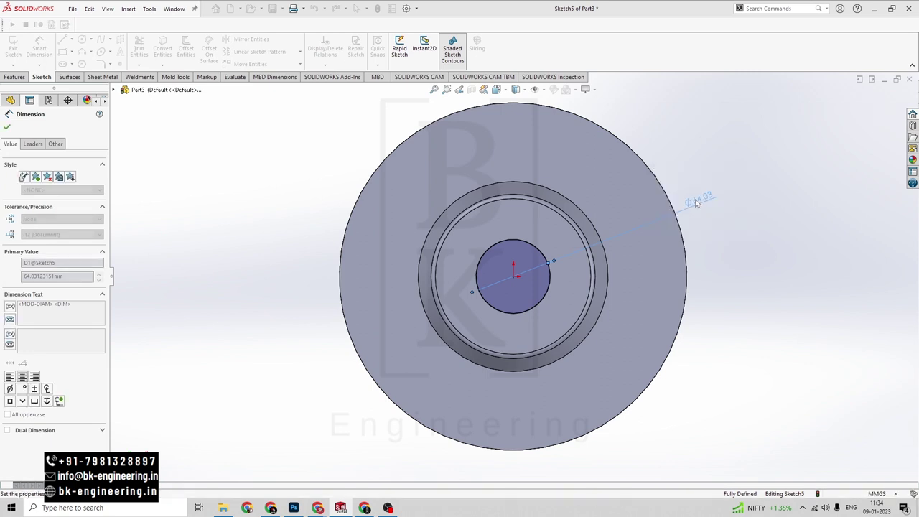
left_click(8, 127)
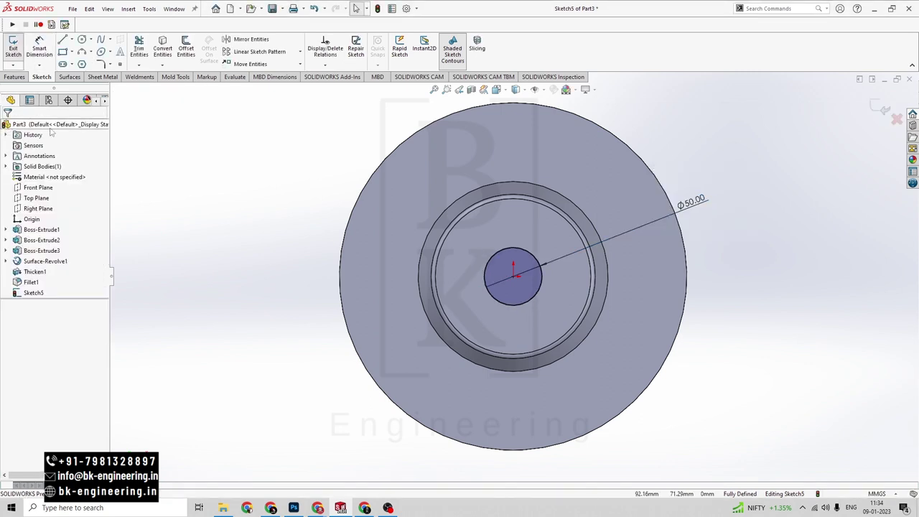
Step: Check the reference drawing and extrude-cut the 50 mm circle with a Through All end condition
key("alt+Tab")
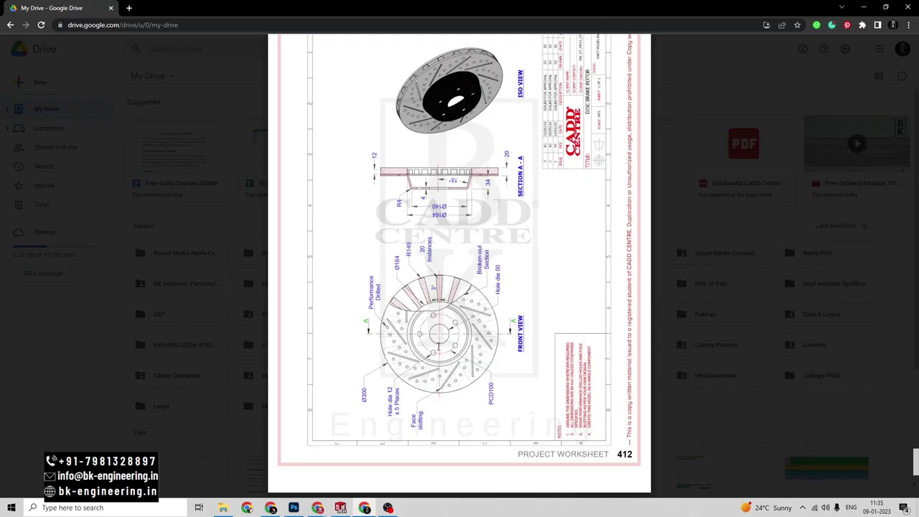
key("alt+Tab")
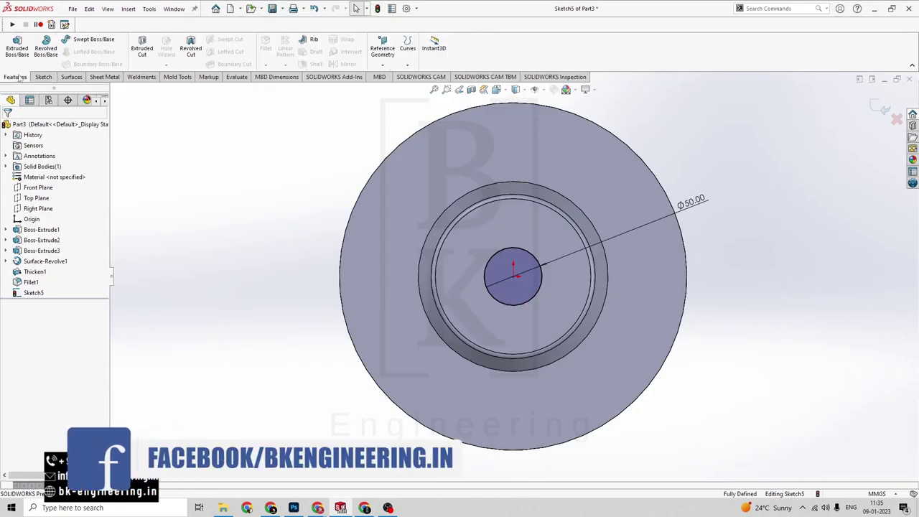
left_click(142, 47)
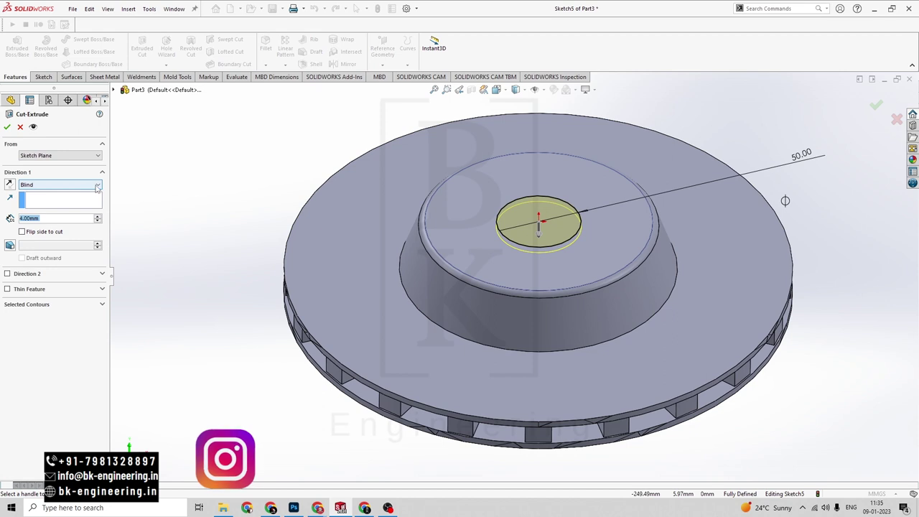
left_click(69, 185)
left_click(72, 200)
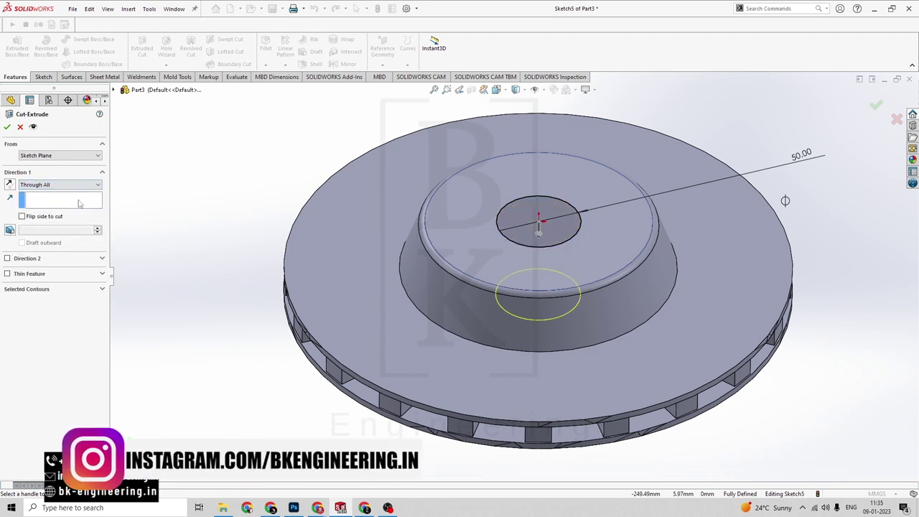
left_click(7, 126)
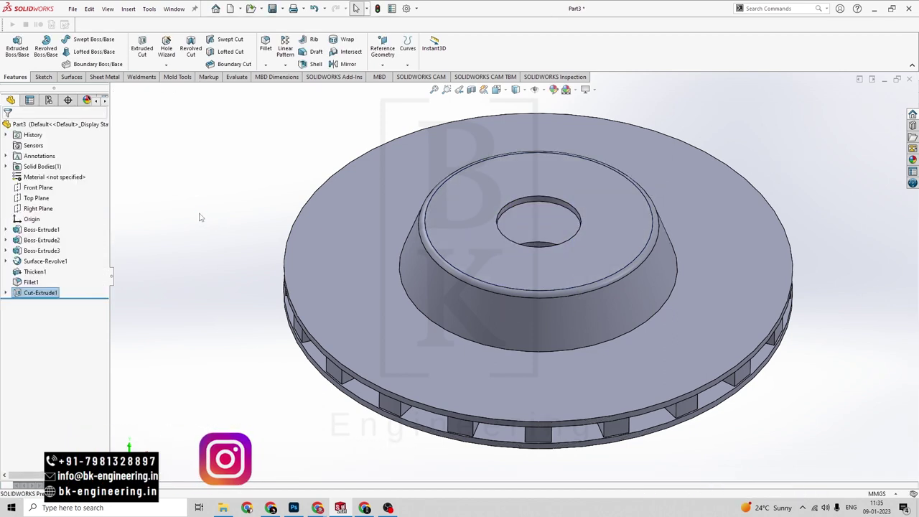
mouse_move(199, 212)
middle_mouse_down()
mouse_move(246, 269)
mouse_move(209, 254)
middle_mouse_up()
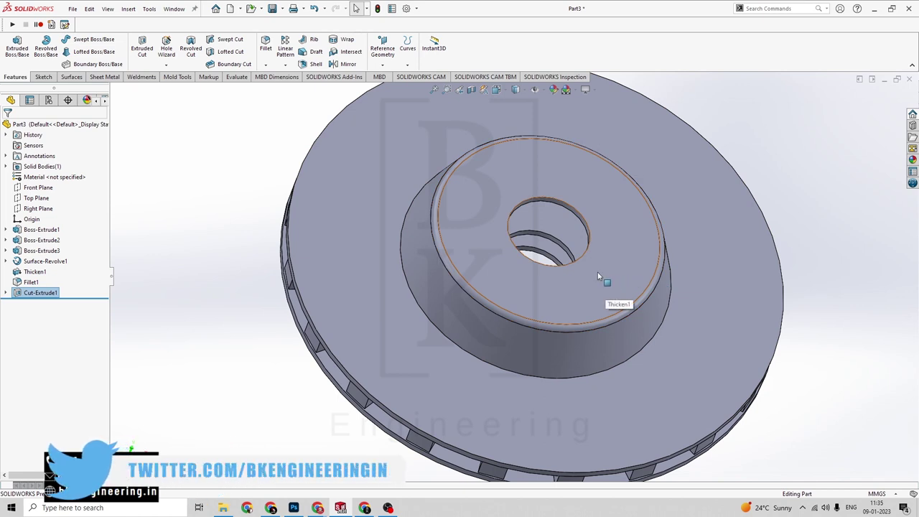
Step: Check the drawing and sketch a circle of about 8.9 mm radius on the hat's top face, about 44 mm directly above the origin
left_click(598, 275)
left_click(641, 247)
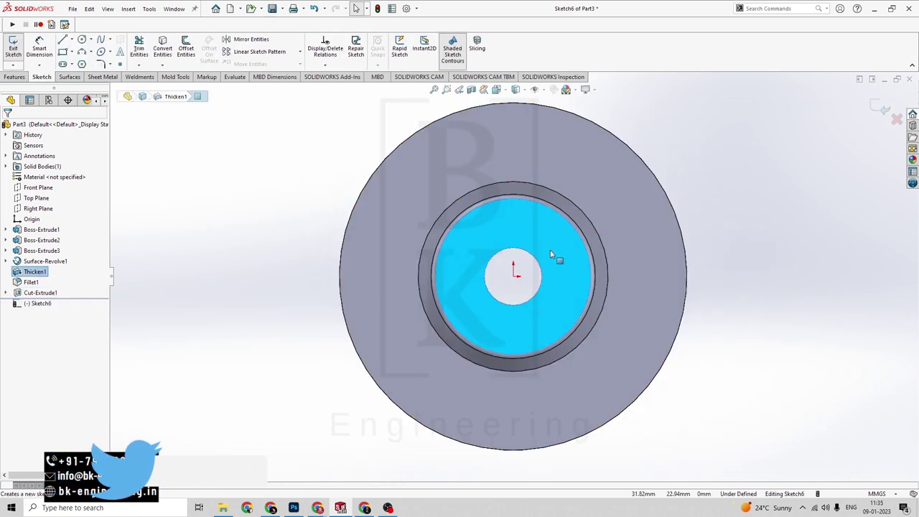
left_click(192, 229)
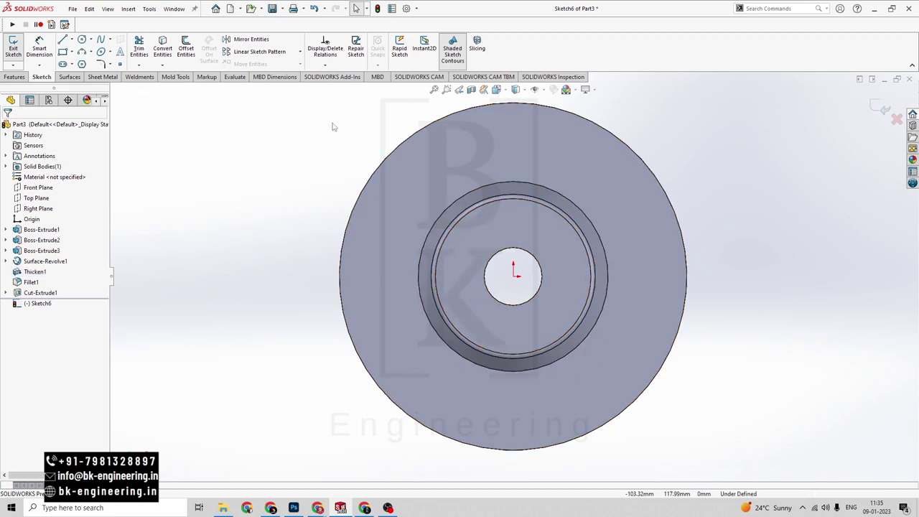
left_click(81, 39)
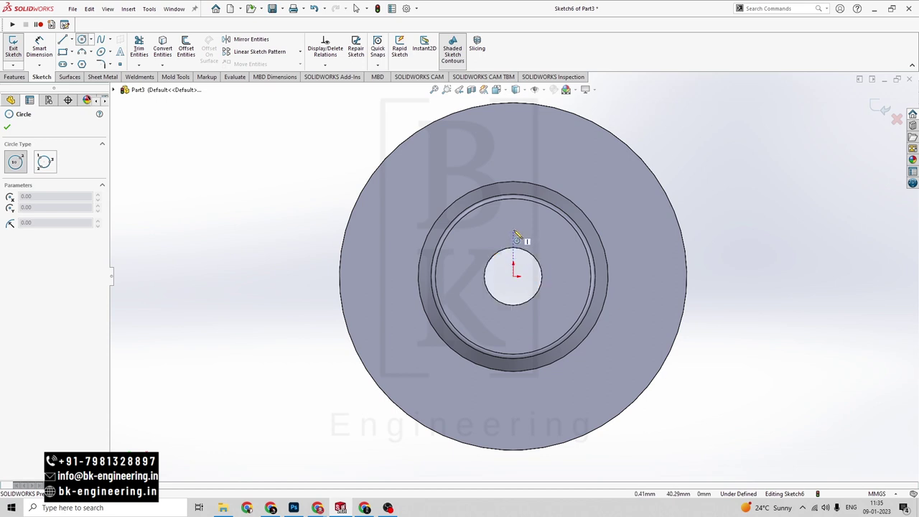
key("alt+Tab")
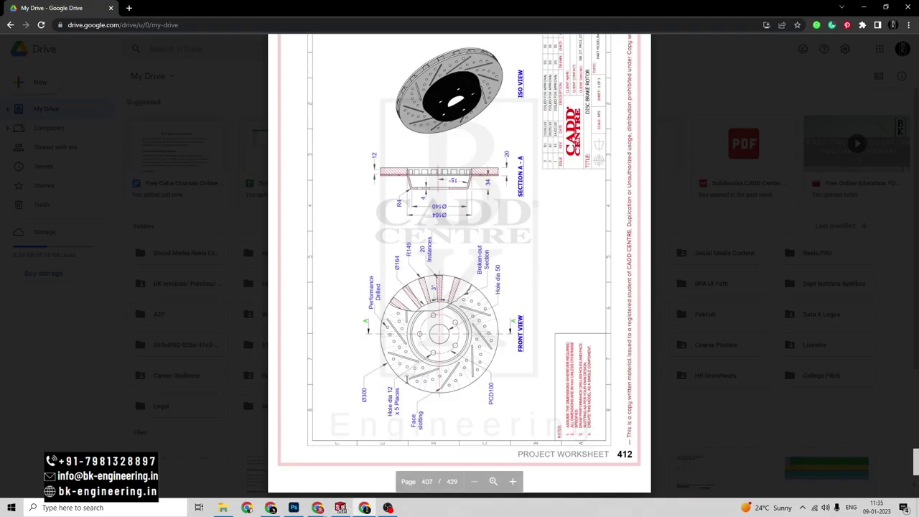
key("alt+Tab")
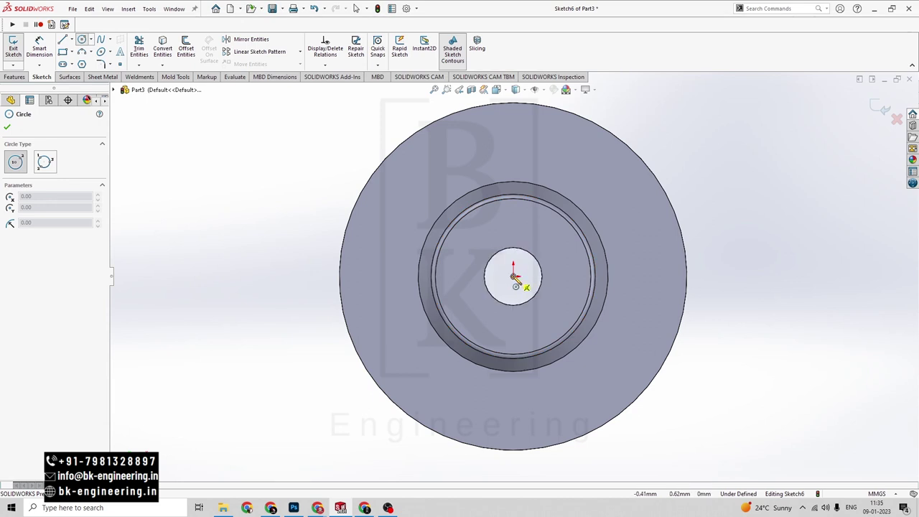
left_click(515, 227)
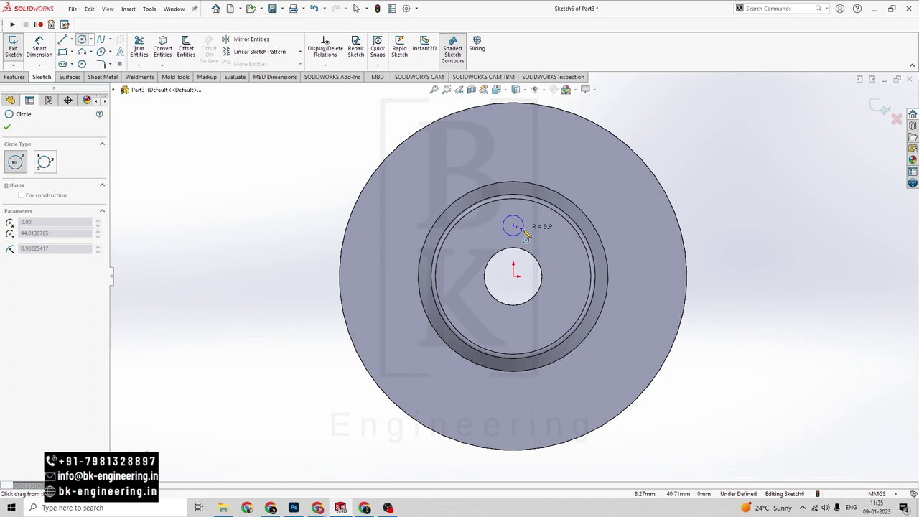
left_click(526, 237)
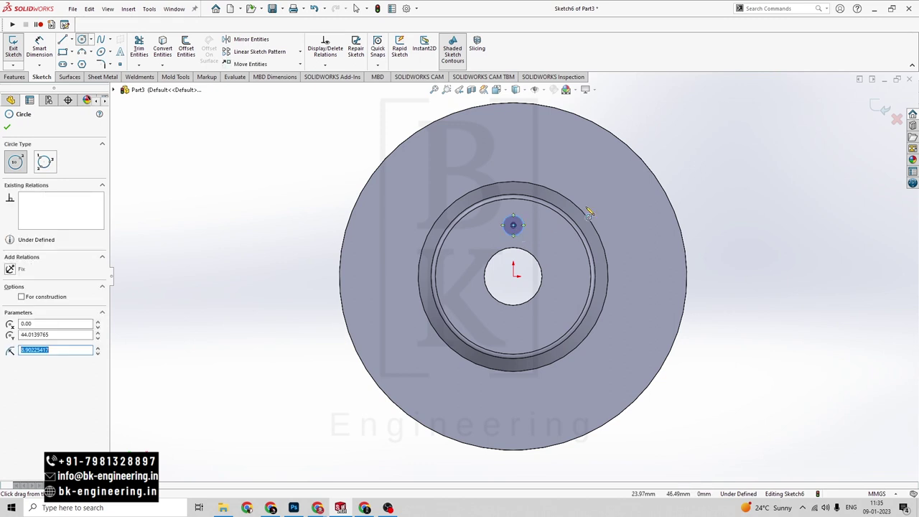
Step: Dimension the small bolt-hole circle's diameter to 12 mm
left_click(35, 57)
left_click(510, 235)
left_click(324, 179)
type("12")
key("Return")
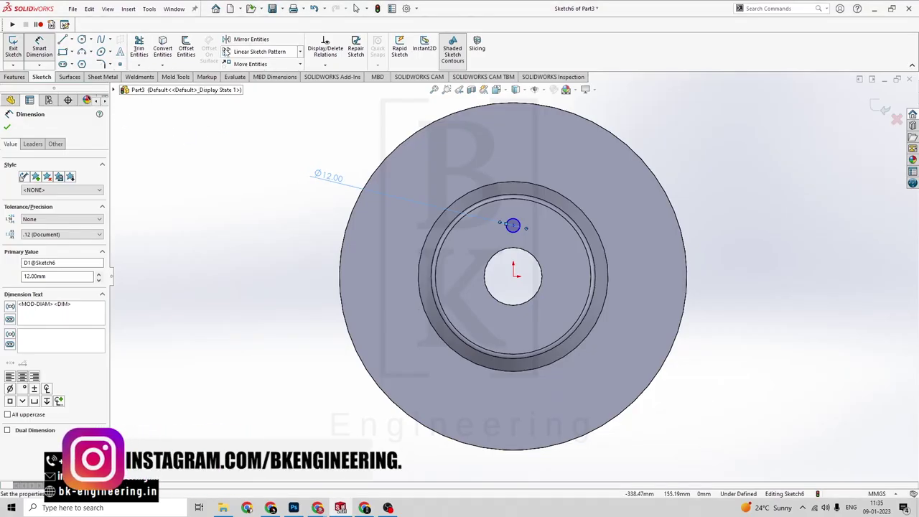
Step: Circular-pattern the 12 mm circle around the origin as 5 equally spaced instances over 360 degrees and exit the sketch
left_click(300, 51)
left_click(256, 74)
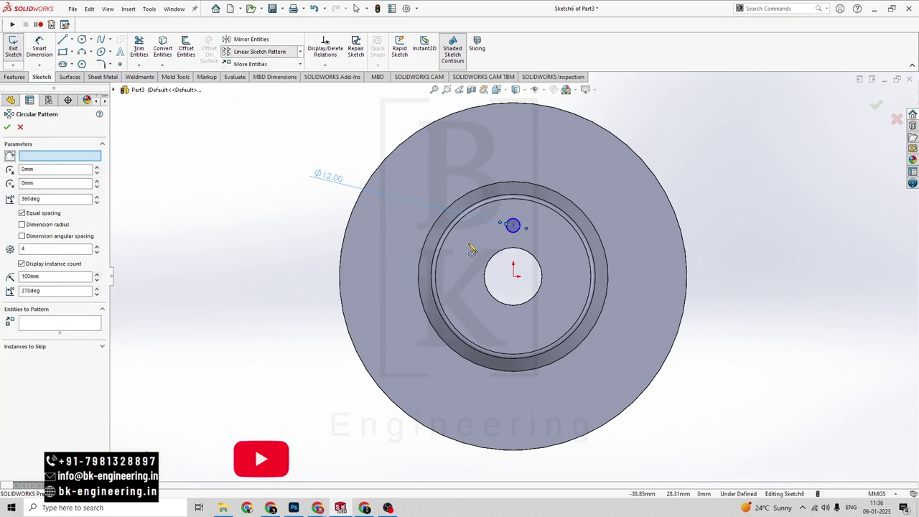
left_click(513, 233)
double_click(43, 249)
type("5")
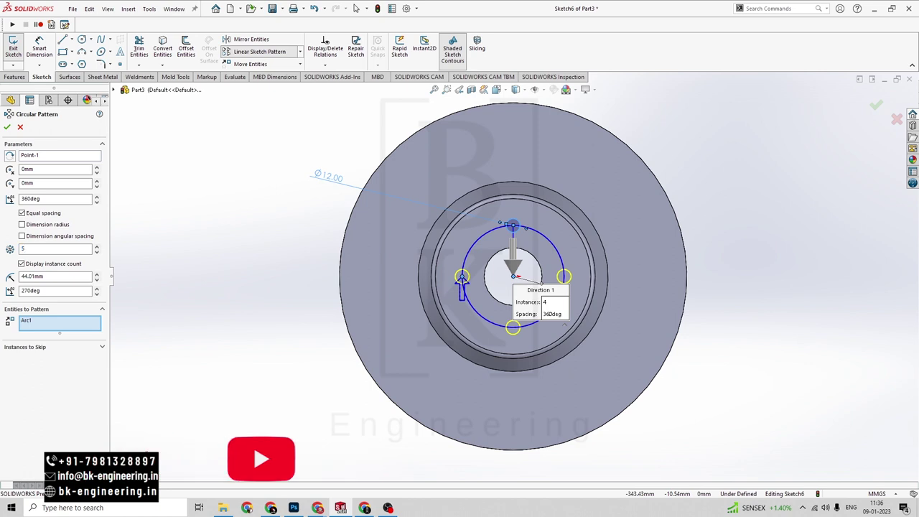
left_click(8, 127)
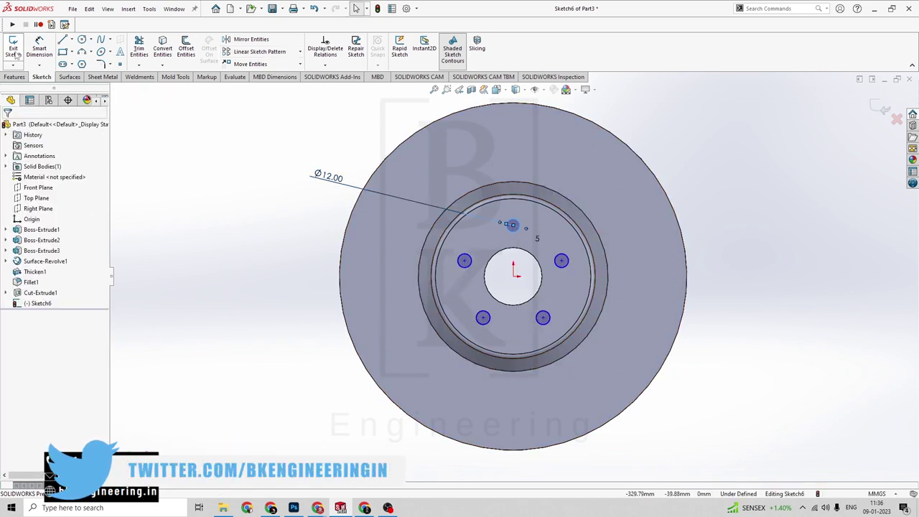
left_click(13, 47)
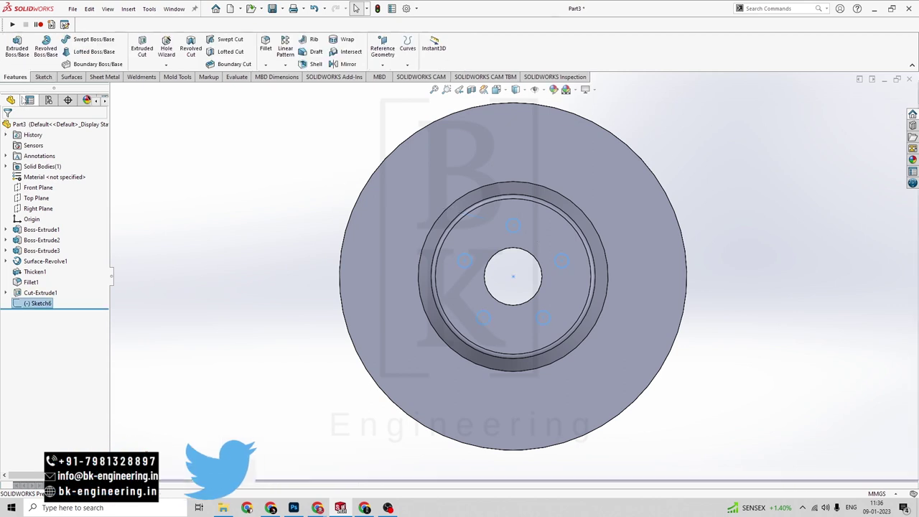
Step: Check the reference drawing and cut the five bolt-hole circles through the hat's top wall with a blind cut, extending its depth past the wall
left_click(142, 49)
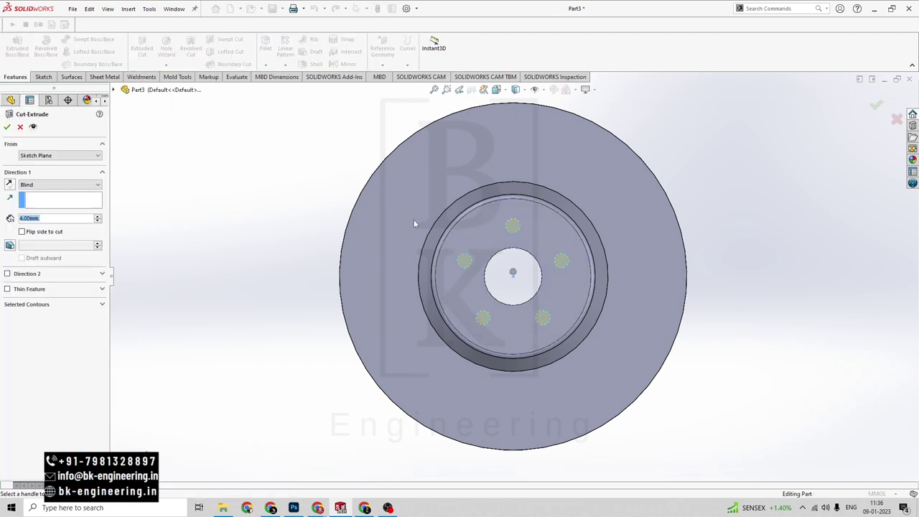
middle_click_drag(251, 316, 331, 310)
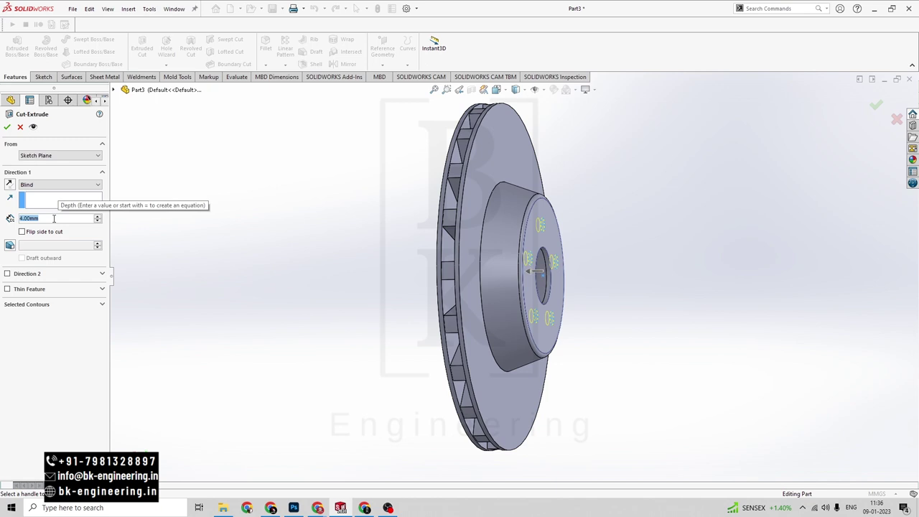
key("alt+Tab")
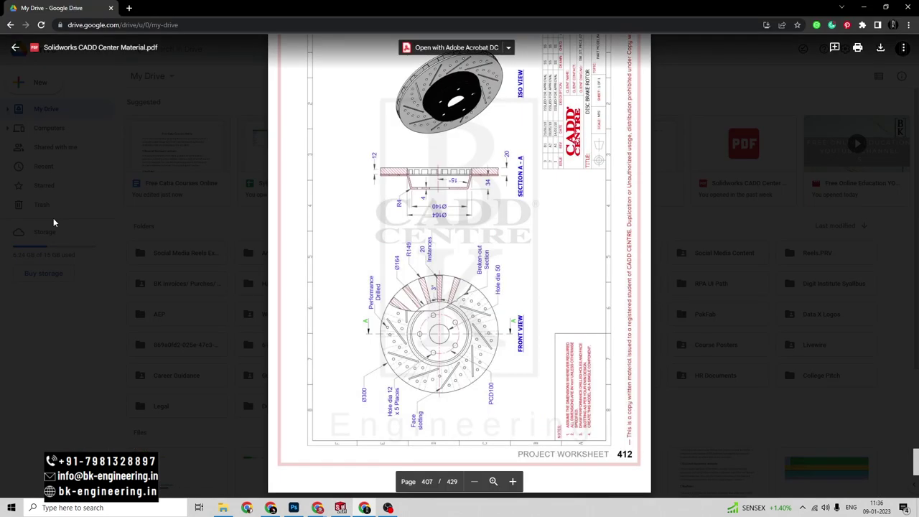
key("alt+Tab")
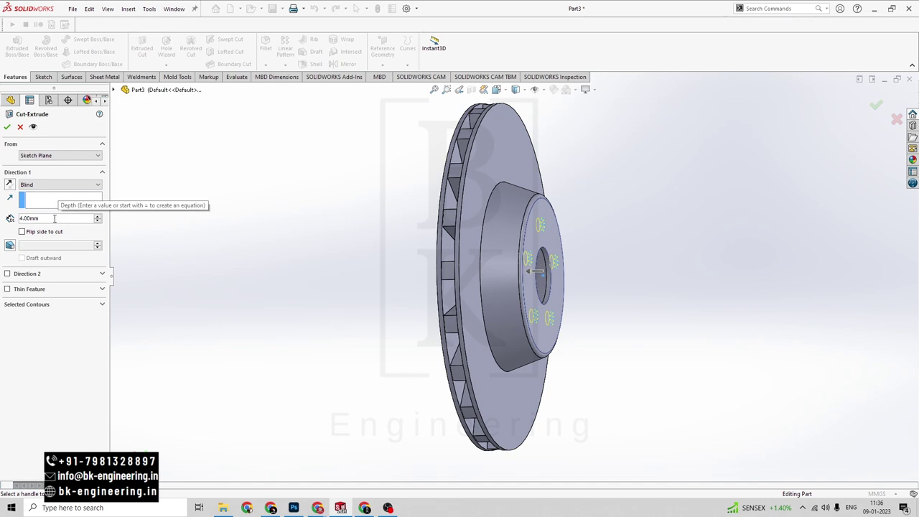
left_click_drag(532, 272, 497, 266)
left_click(7, 127)
Step: Check the drawing and sketch a slanted straight slot about 78 mm long and 4.8 mm wide on the disc's front face, above the hat
mouse_move(686, 309)
middle_mouse_down()
mouse_move(628, 303)
mouse_move(647, 293)
middle_mouse_up()
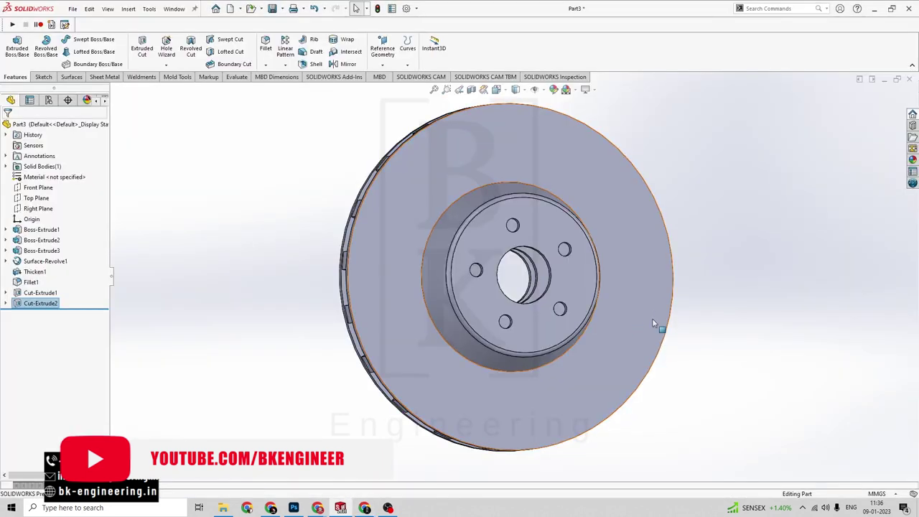
left_click(636, 314)
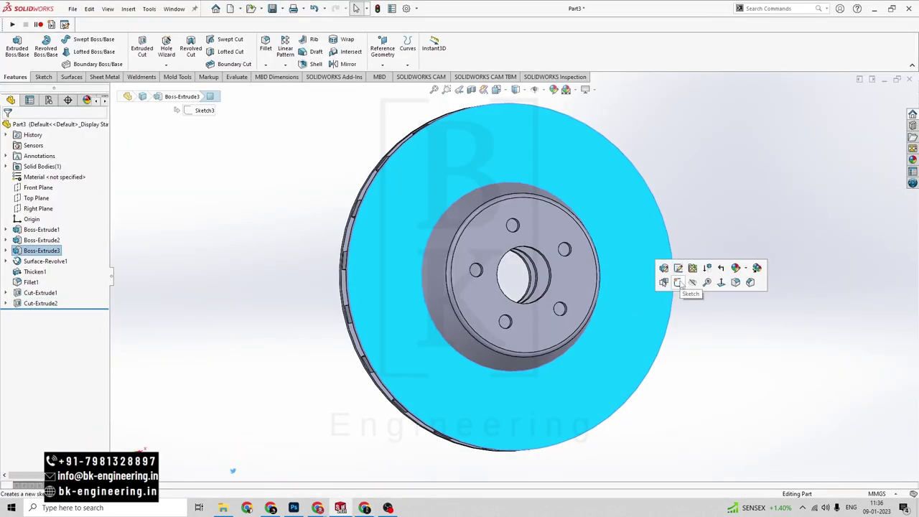
left_click(678, 282)
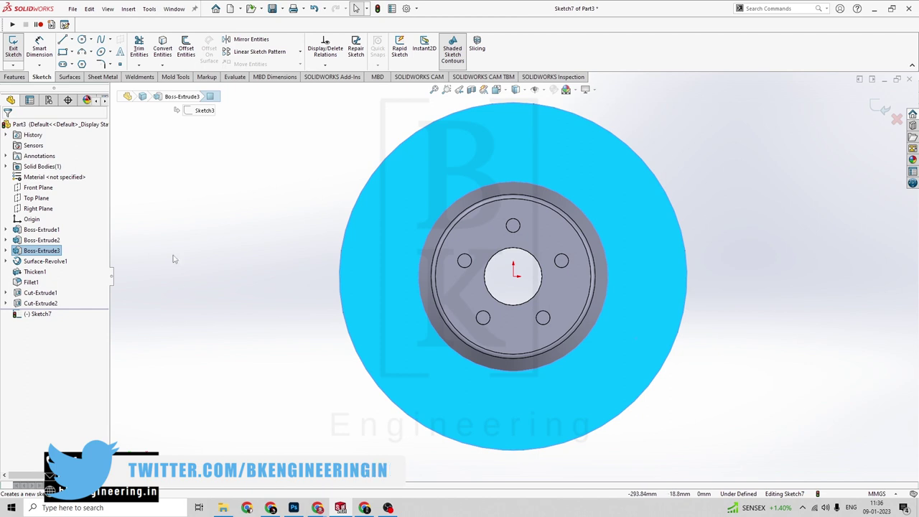
left_click(72, 64)
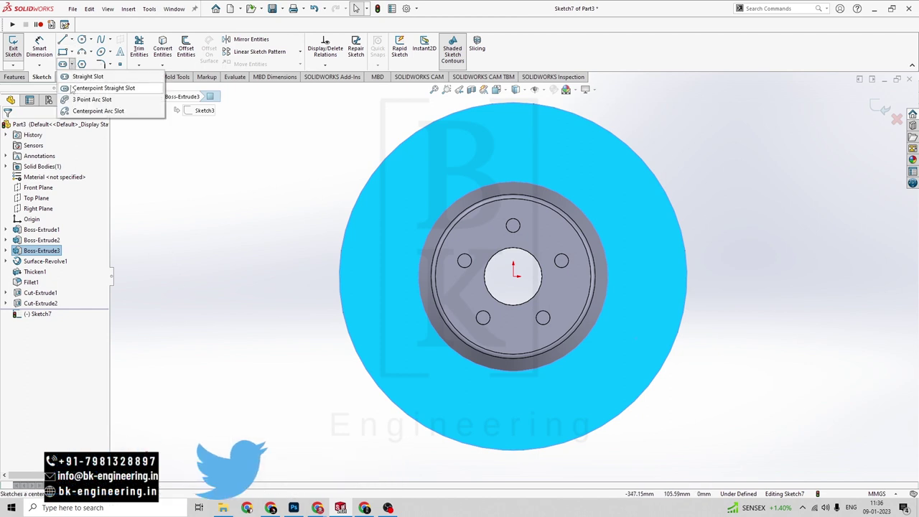
left_click(101, 76)
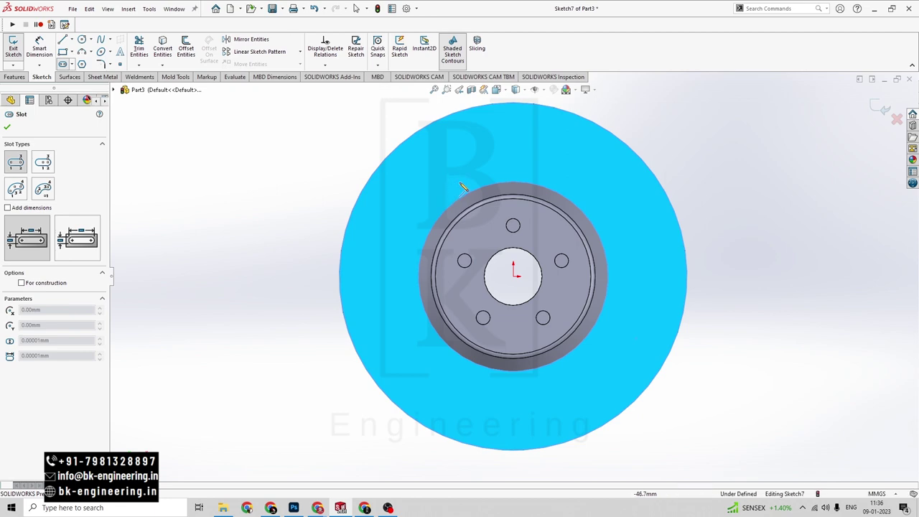
key("alt+Tab")
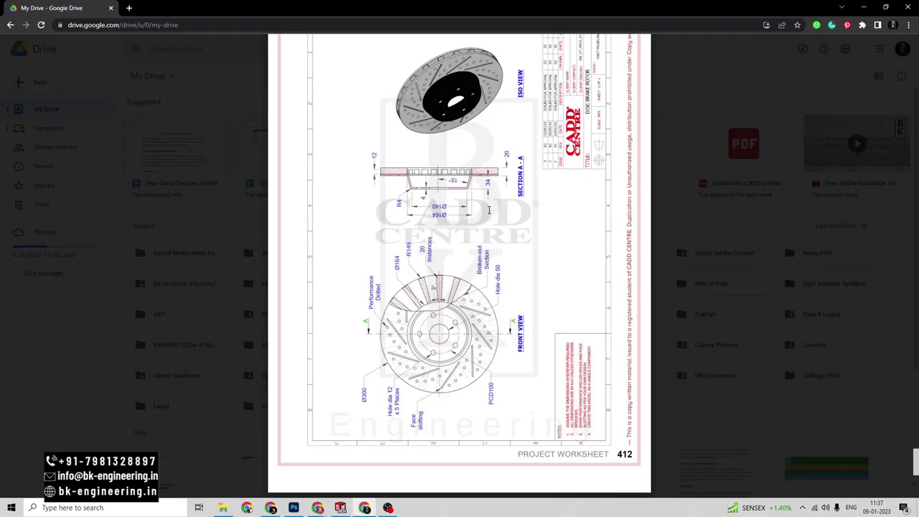
key("alt+Tab")
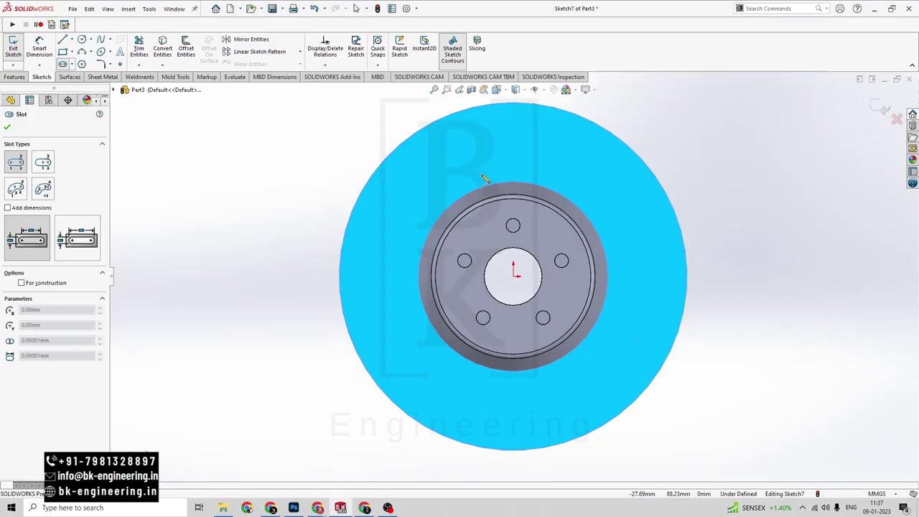
left_click(482, 176)
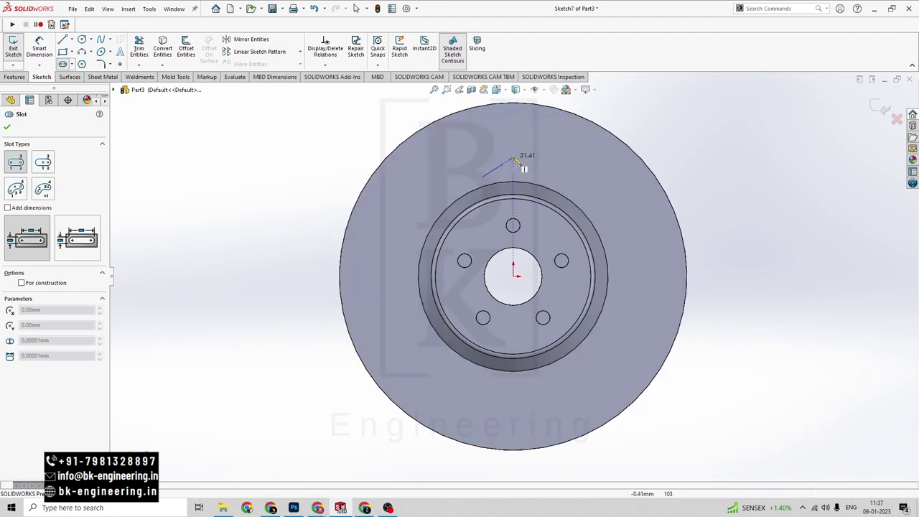
left_click(558, 128)
left_click(559, 128)
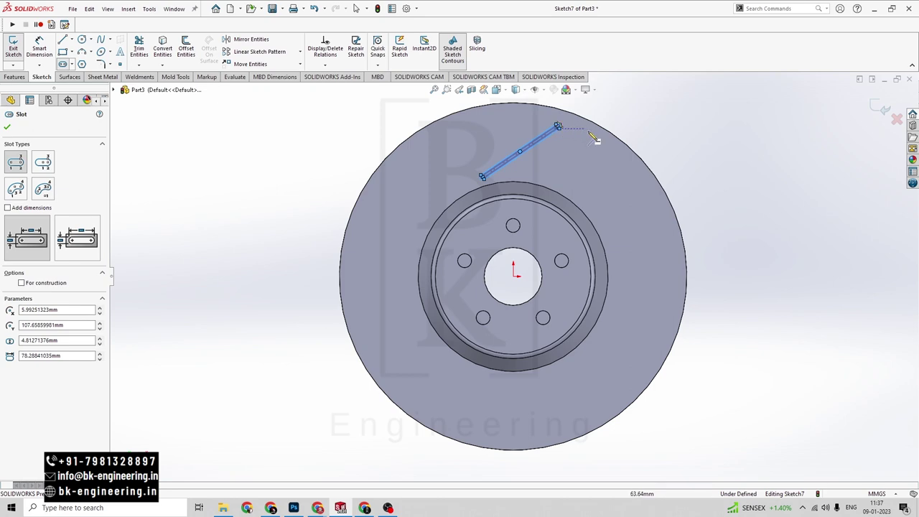
key("Escape")
Step: Check the face slotting on the reference drawing and dimension the slot's length to 80 mm
key("alt+Tab")
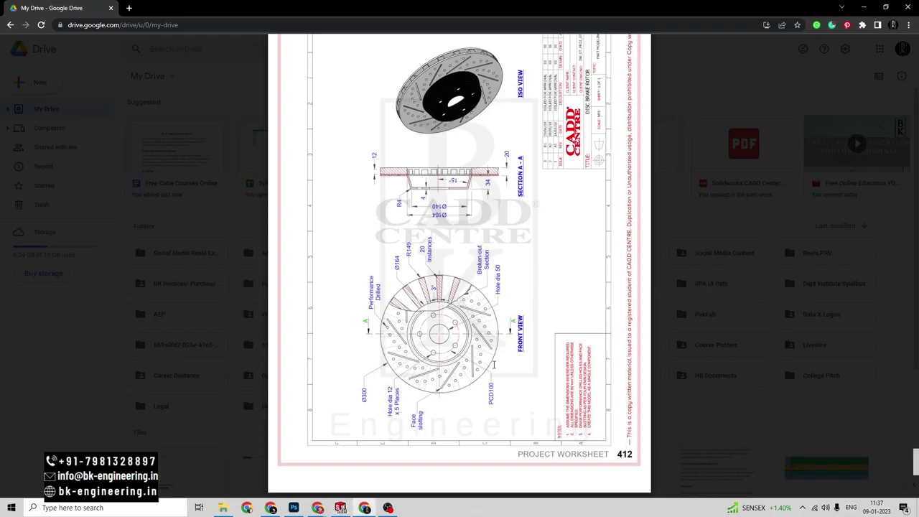
key("alt+Tab")
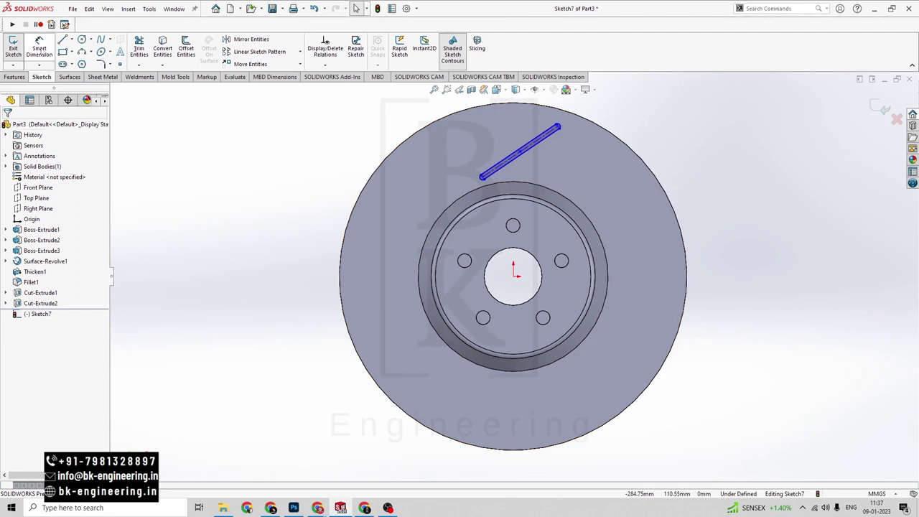
left_click(498, 168)
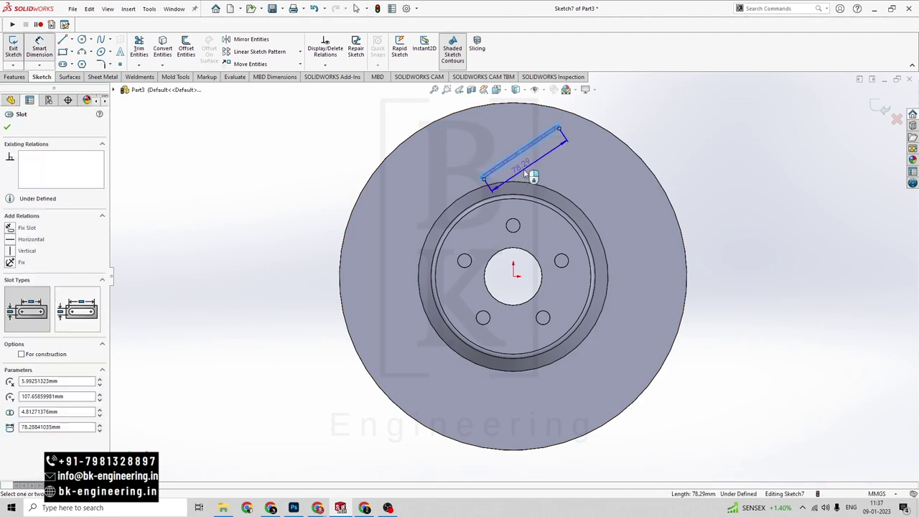
double_click(522, 167)
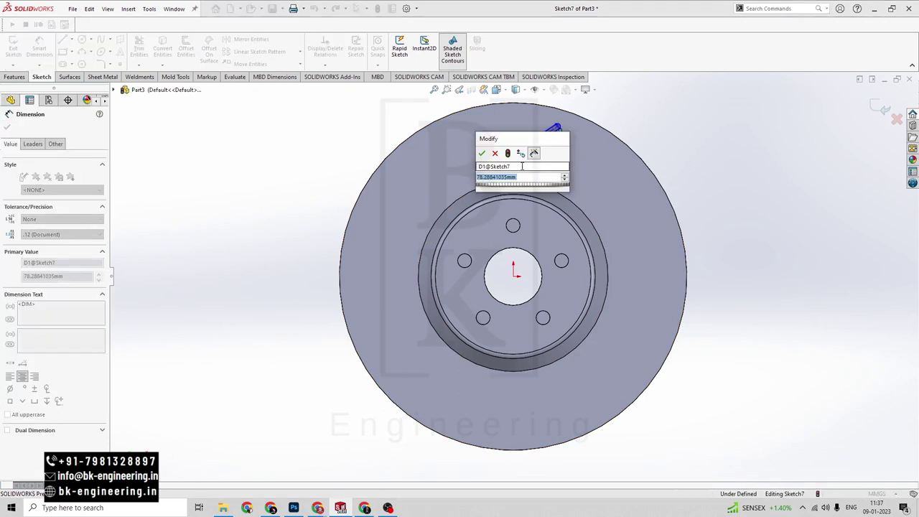
type("80")
key("Return")
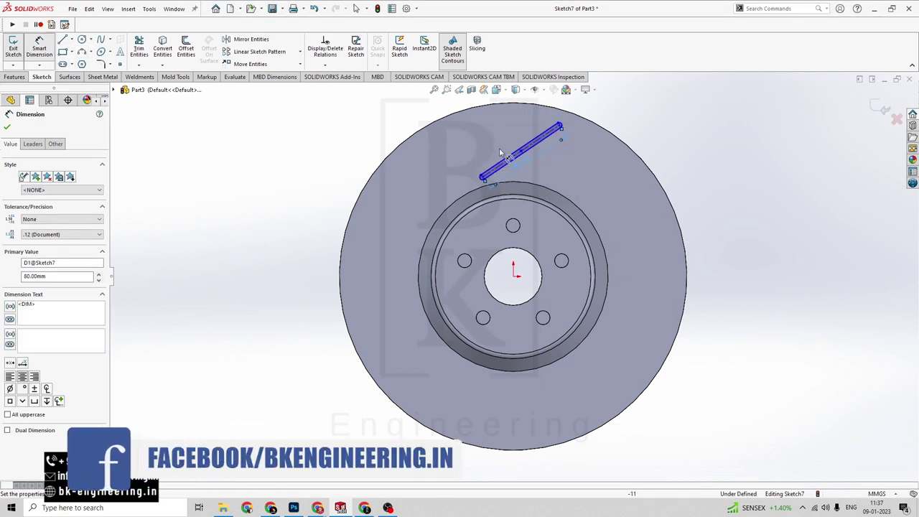
Step: Dimension the slot's end arc radius to 2 mm and leave the dimension selection
scroll(593, 131, "down", 4)
scroll(503, 125, "down", 2)
left_click(511, 174)
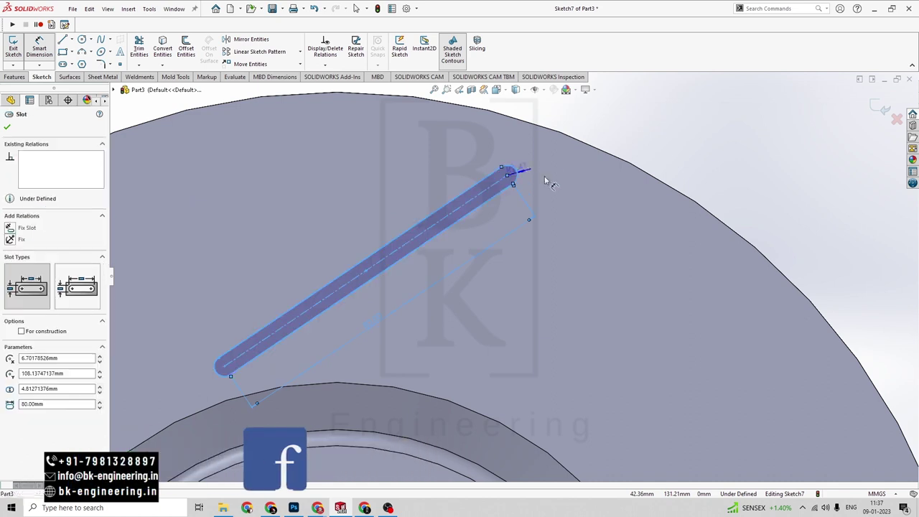
left_click(561, 177)
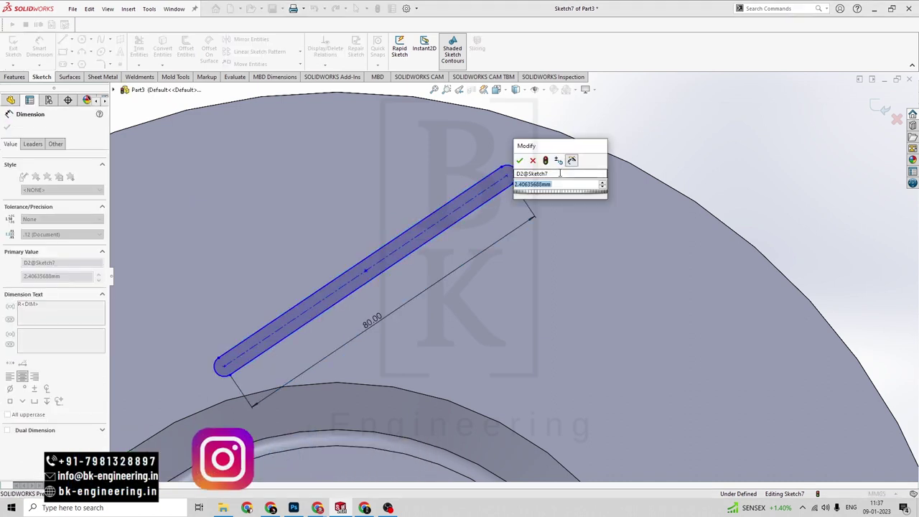
type("2")
key("Return")
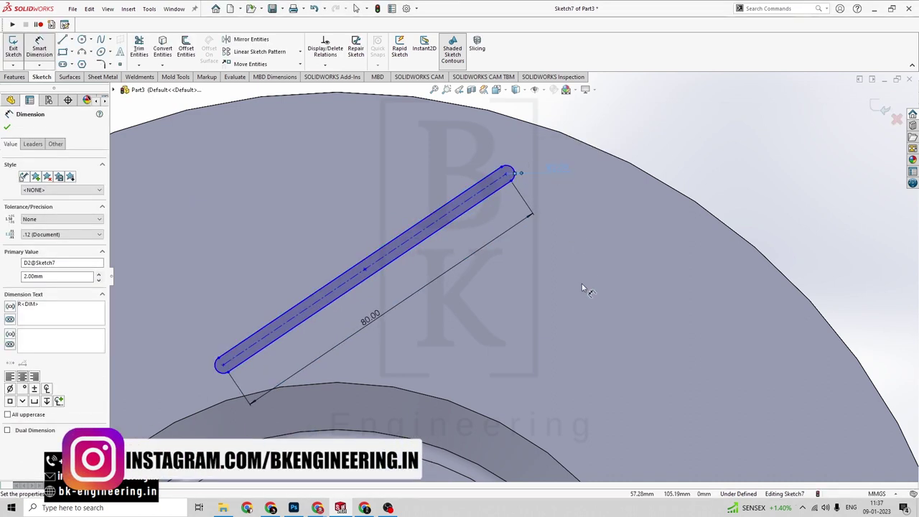
scroll(511, 301, "up", 3)
scroll(510, 305, "up", 2)
key("Escape")
scroll(576, 376, "up", 2)
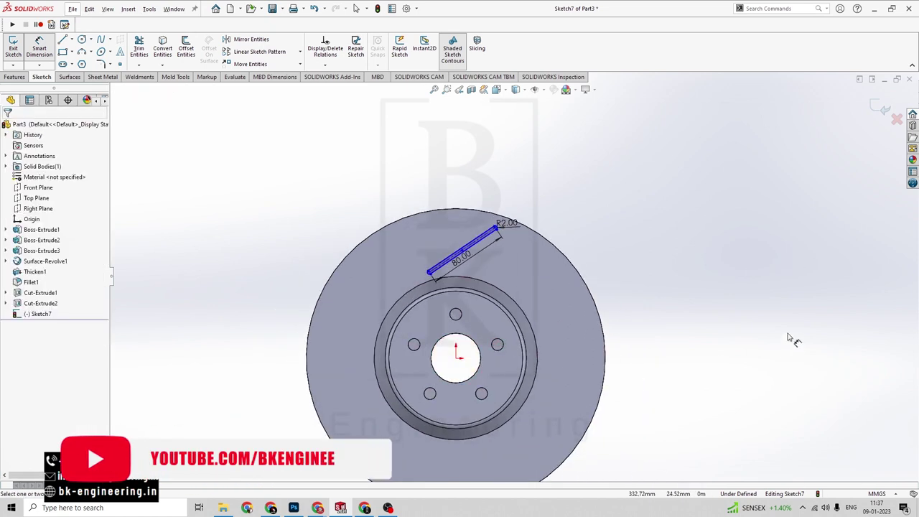
Step: Check the drilled holes on the drawing and sketch five circles of about 3 to 6 mm radius in a row along the slot's upper side
key("alt+Tab")
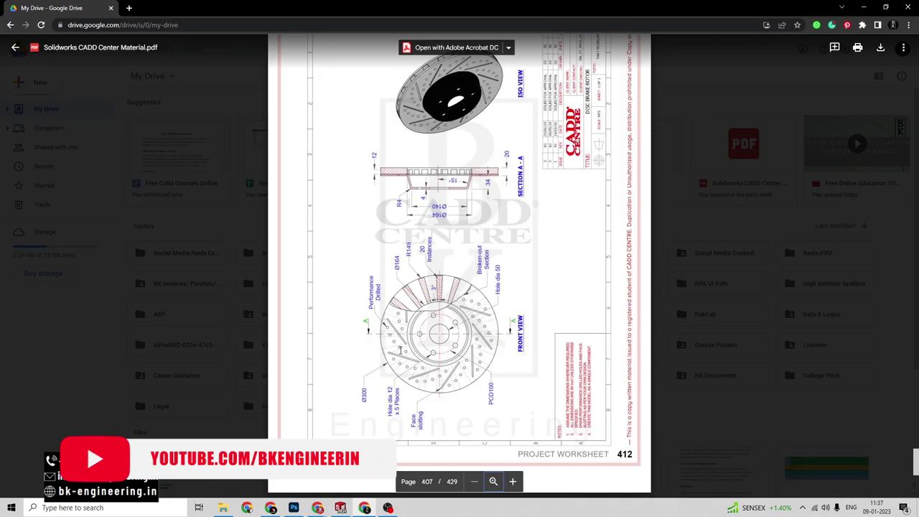
key("alt+Tab")
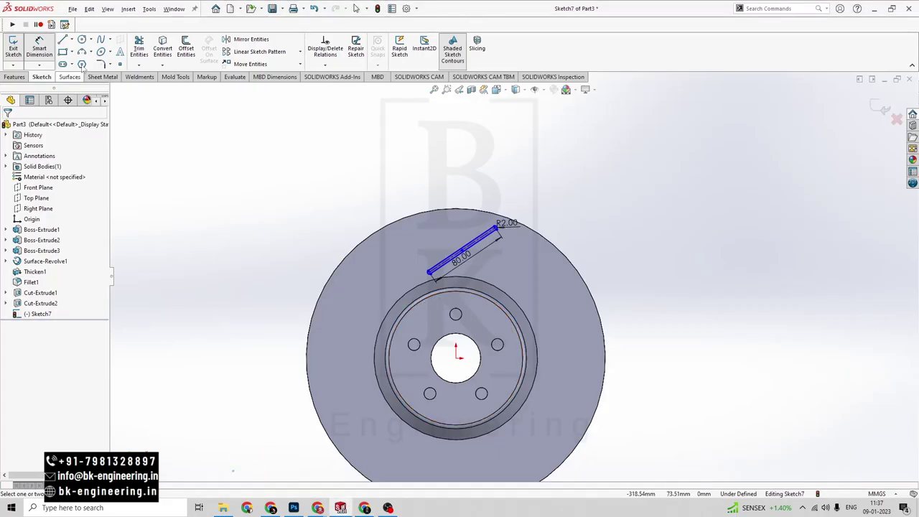
left_click(81, 38)
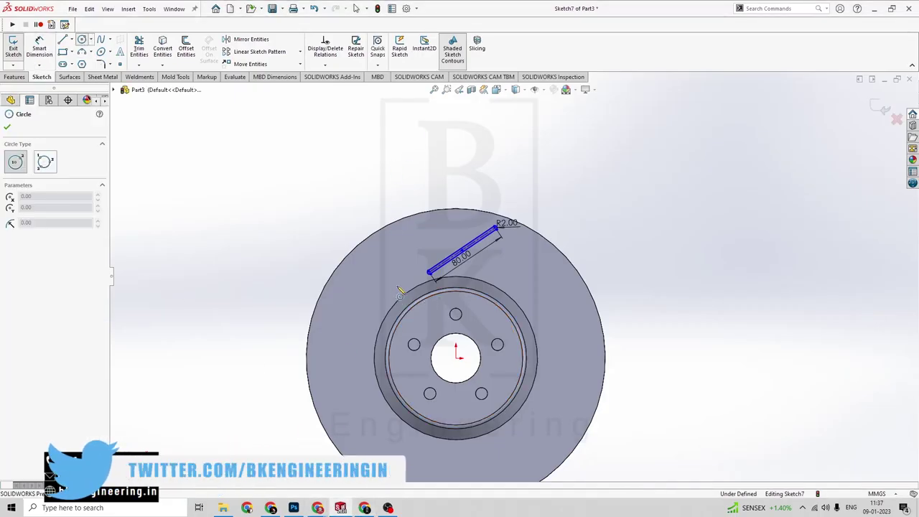
left_click(413, 278)
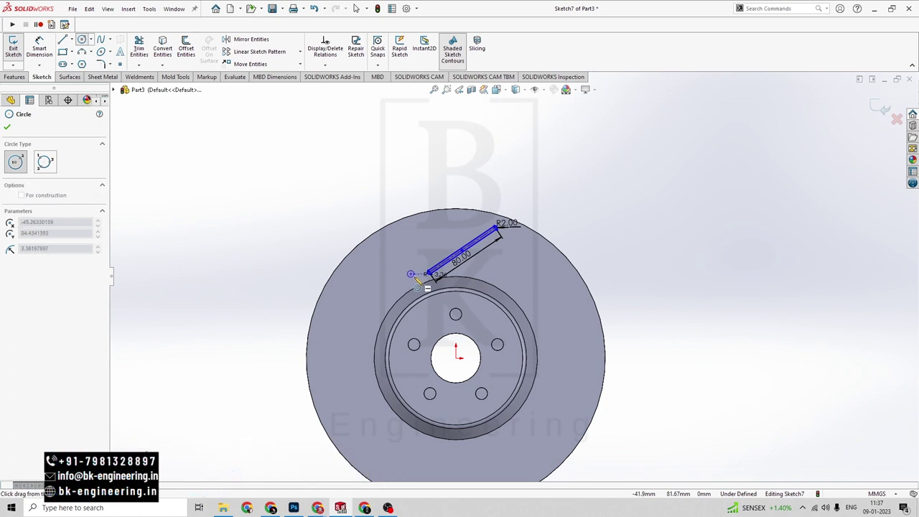
left_click(417, 282)
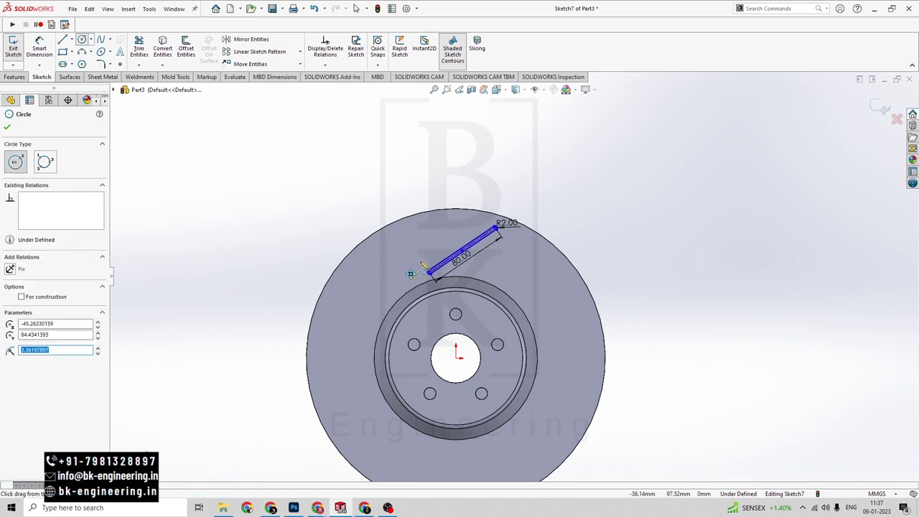
left_click(419, 260)
left_click(428, 271)
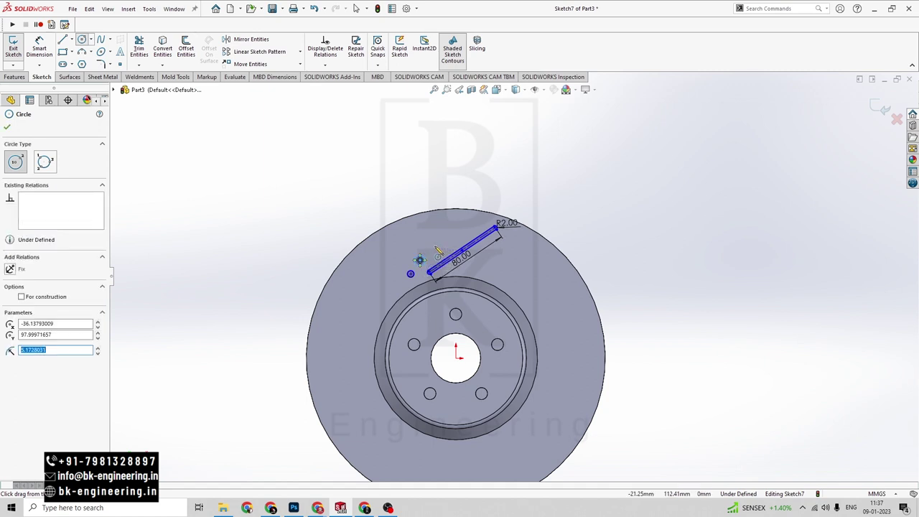
left_click(435, 246)
left_click(442, 253)
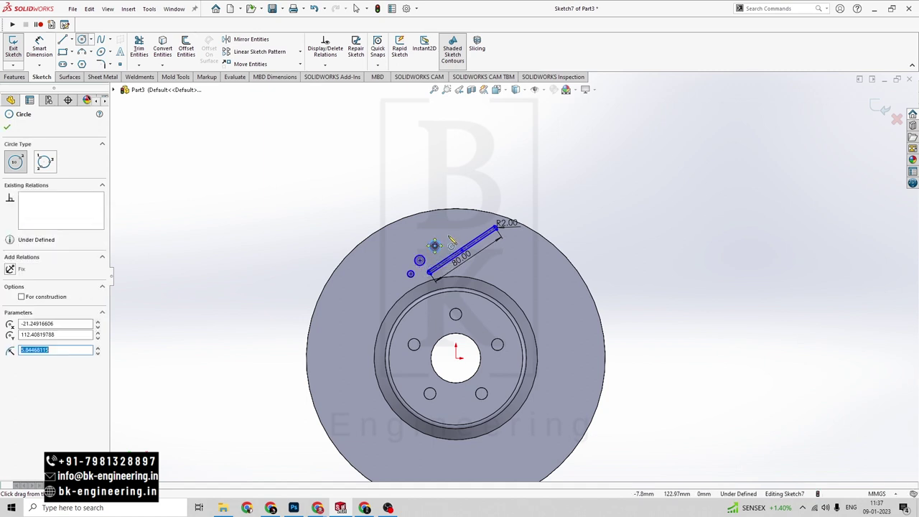
left_click(449, 235)
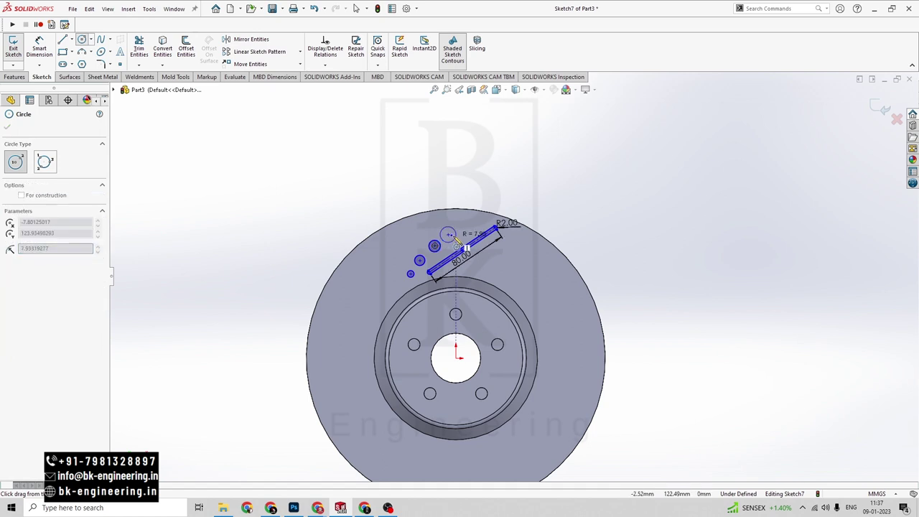
left_click(457, 243)
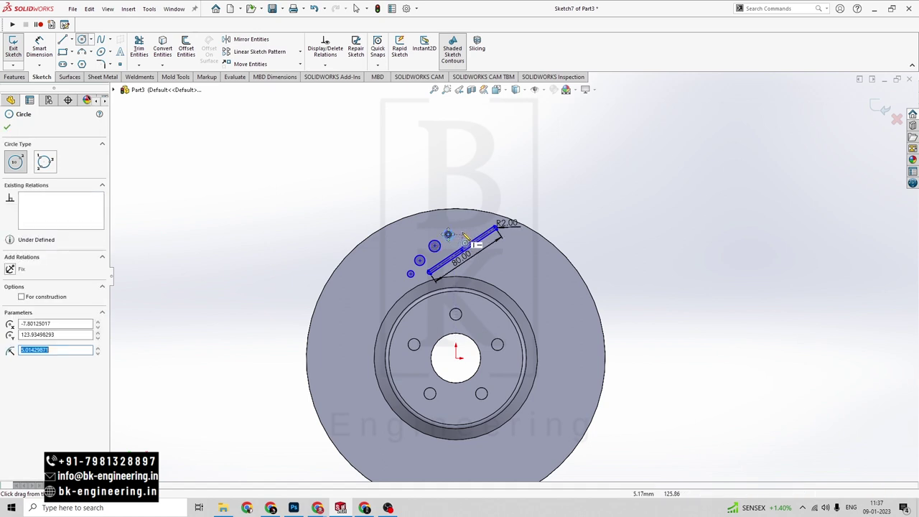
left_click(463, 225)
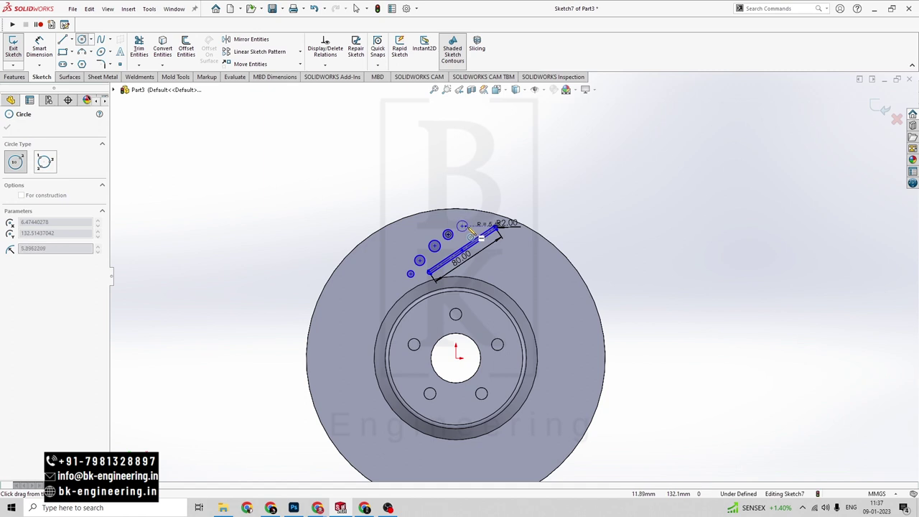
left_click(471, 236)
key("Escape")
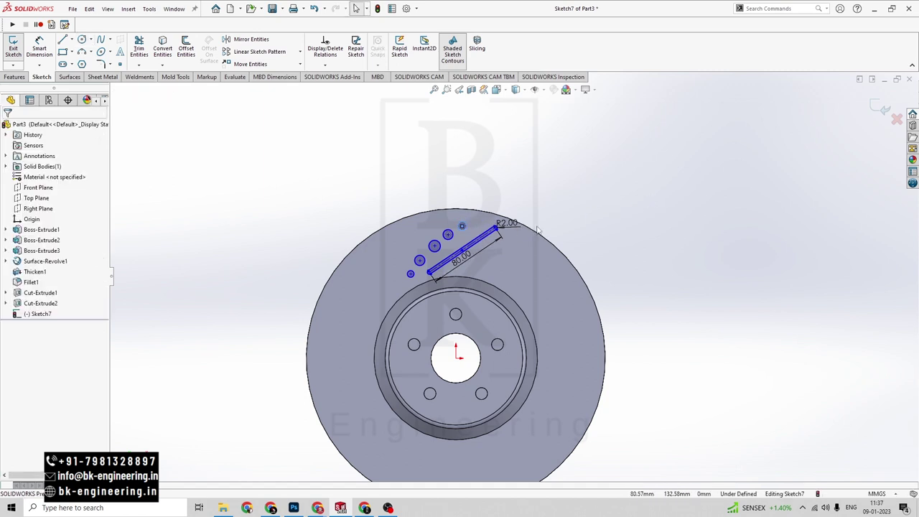
Step: Set the diameter of the lowest circle in the row beside the slot to 8 mm
left_click(43, 46)
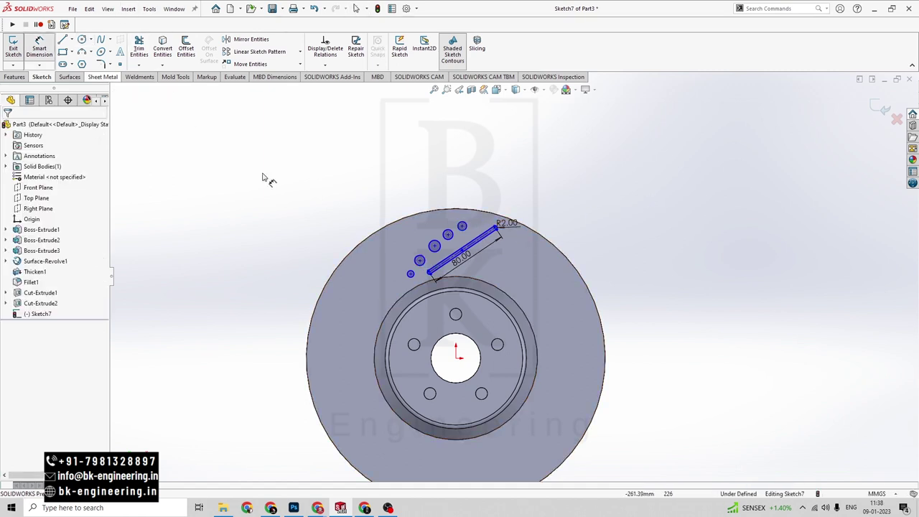
left_click(410, 276)
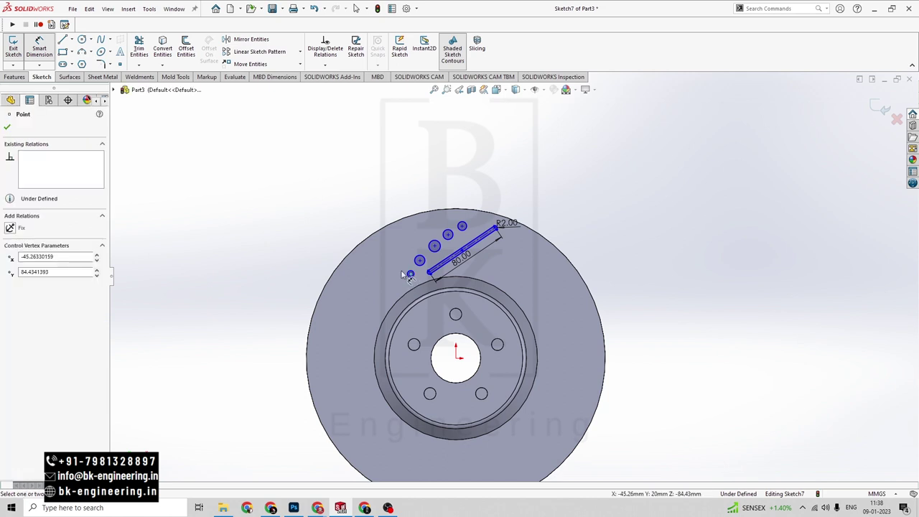
key("Escape")
scroll(335, 240, "down", 3)
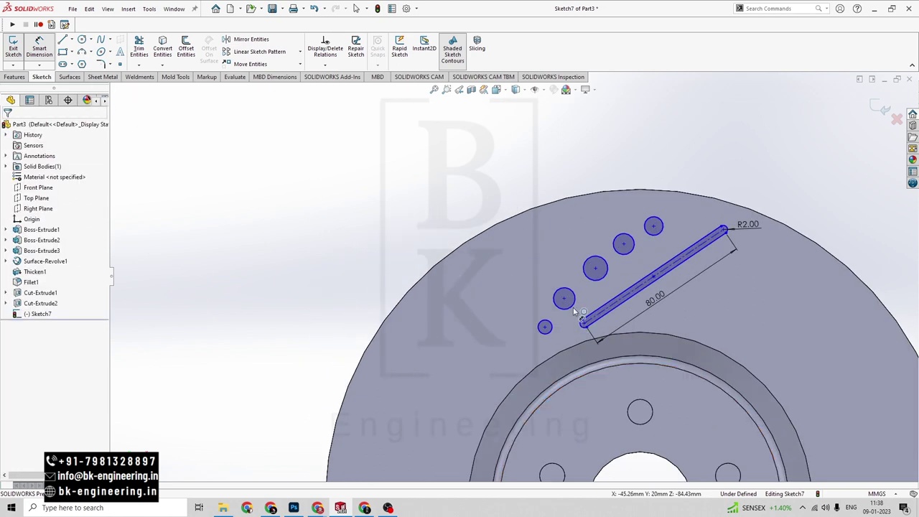
left_click(546, 326)
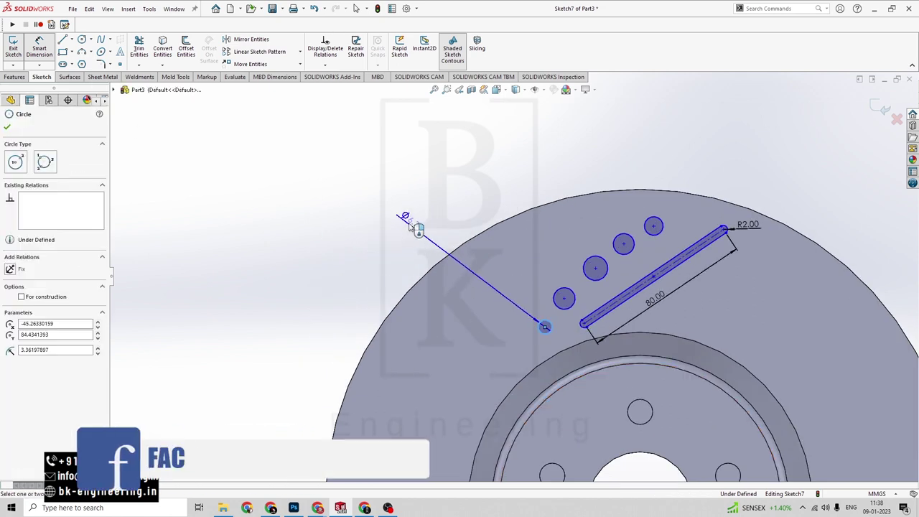
left_click(414, 227)
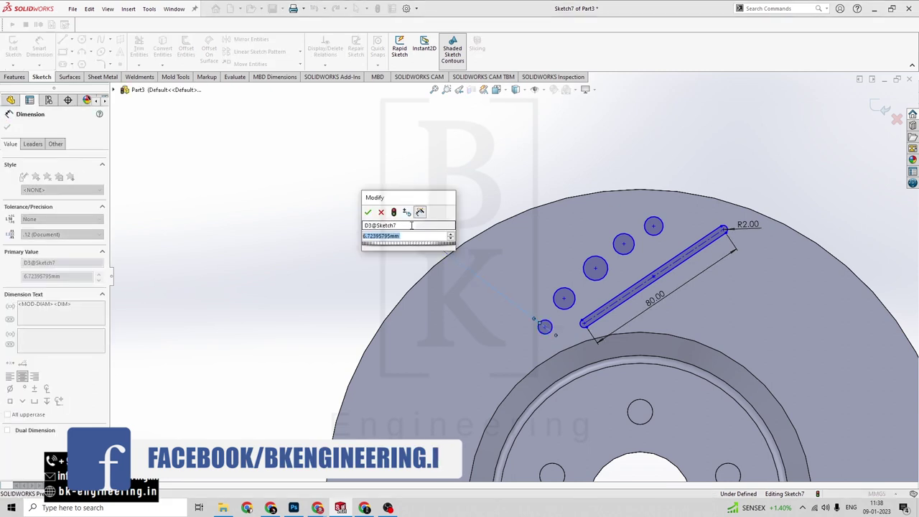
type("8")
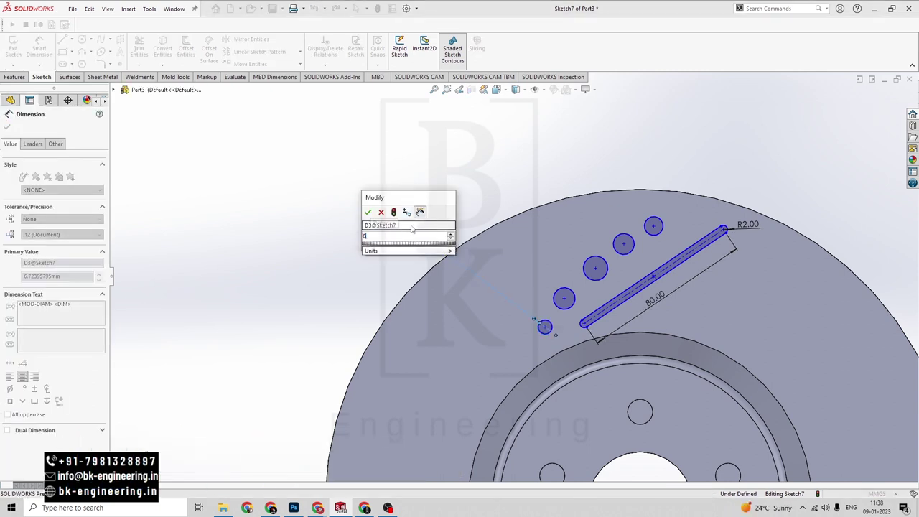
key("Return")
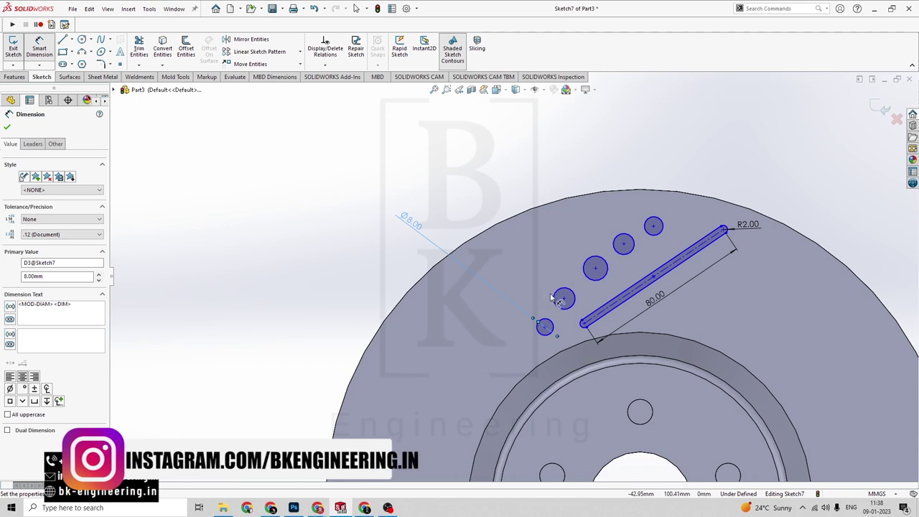
Step: Dimension the second-lowest circle in the row with an 8 mm diameter
left_click(564, 298)
left_click(482, 188)
type("8")
key("Return")
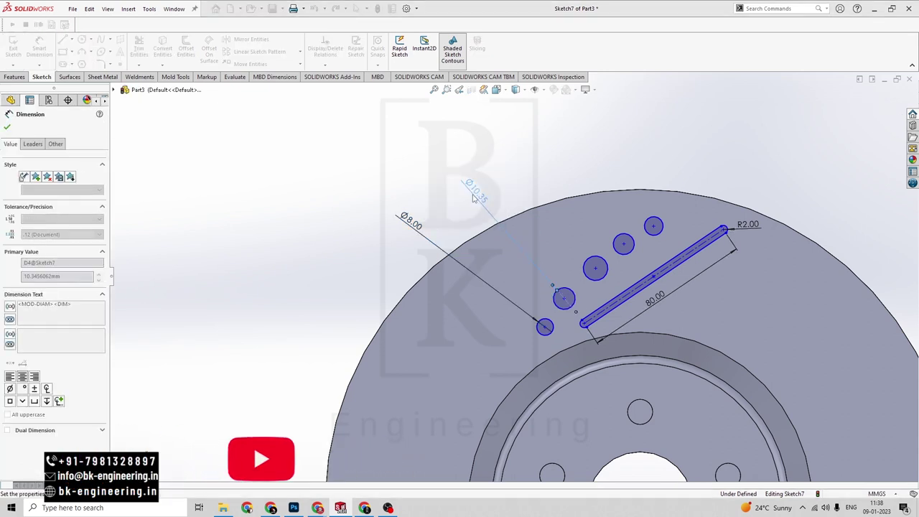
key("Escape")
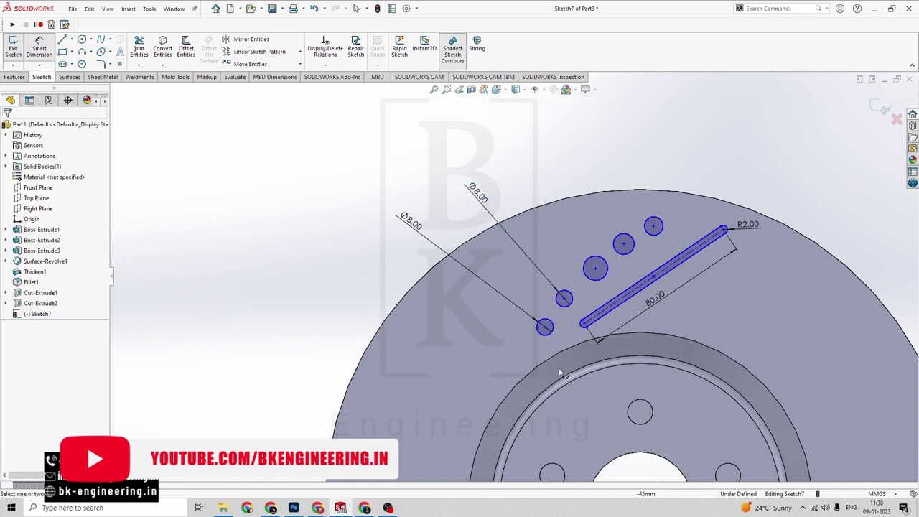
Step: Select all five circles beside the slot and give them an Equal relation
left_click(547, 327)
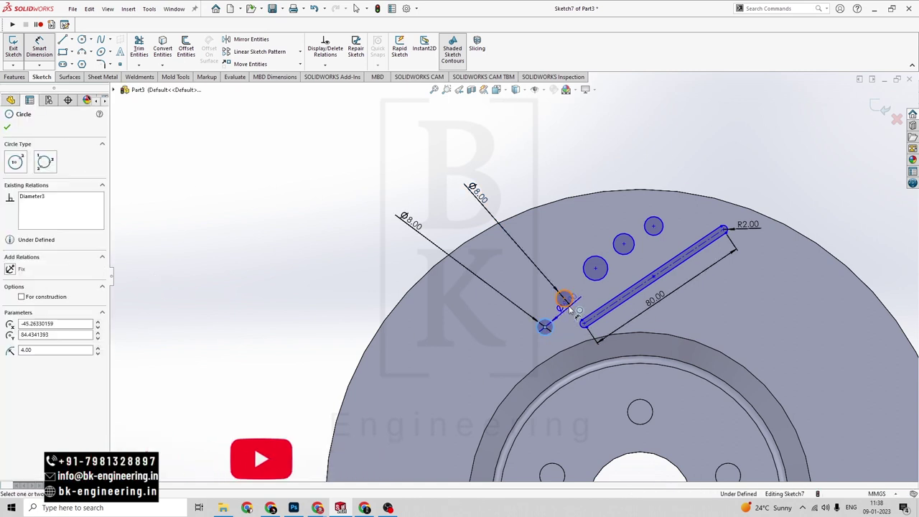
key("Escape")
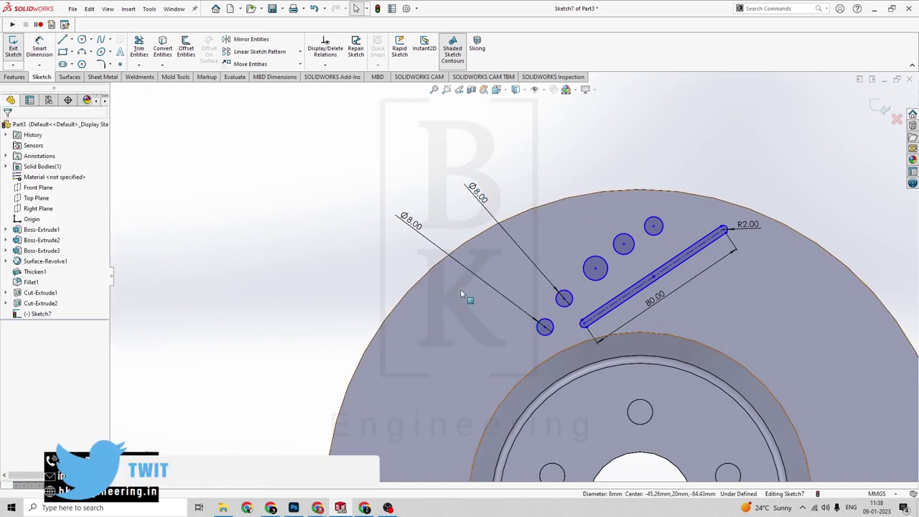
left_click(548, 327)
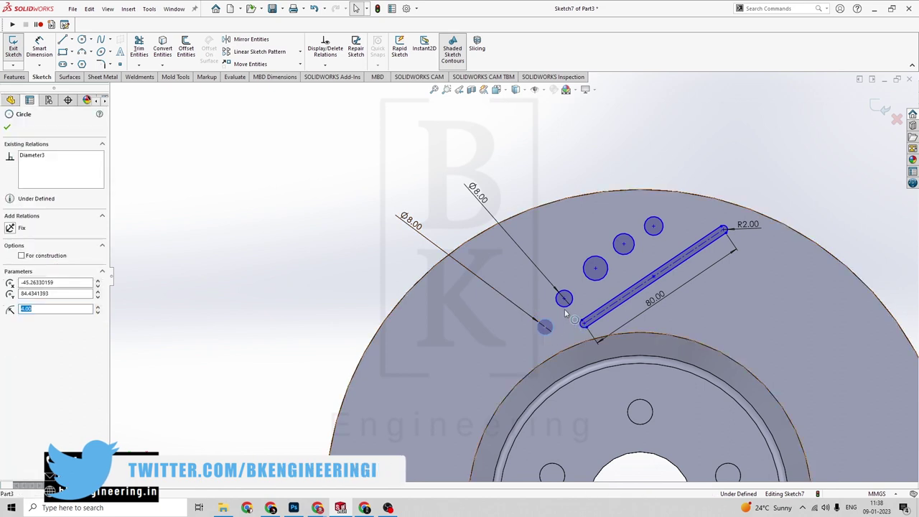
left_click(565, 300, "ctrl")
left_click(596, 280, "ctrl")
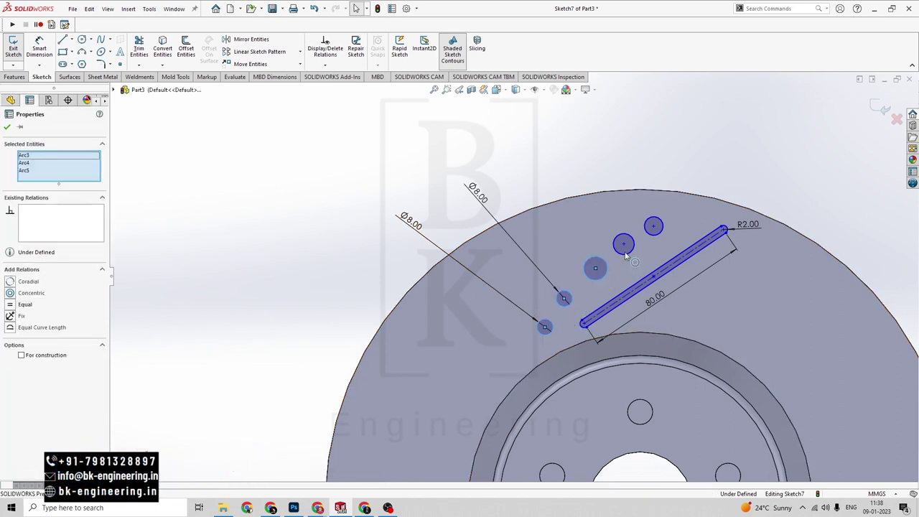
left_click(626, 252, "ctrl")
left_click(652, 236, "ctrl")
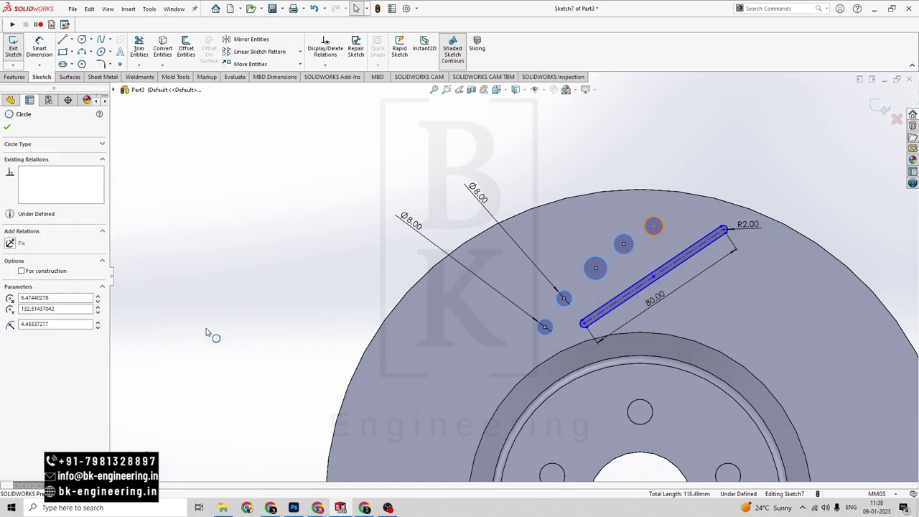
left_click(21, 316)
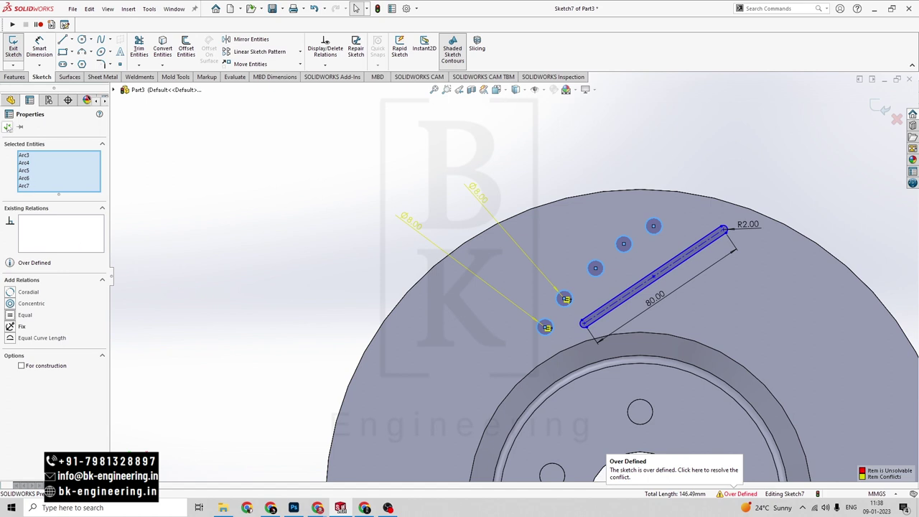
Step: Delete the two conflicting 8 mm diameter dimensions from the two lowest circles
key("Escape")
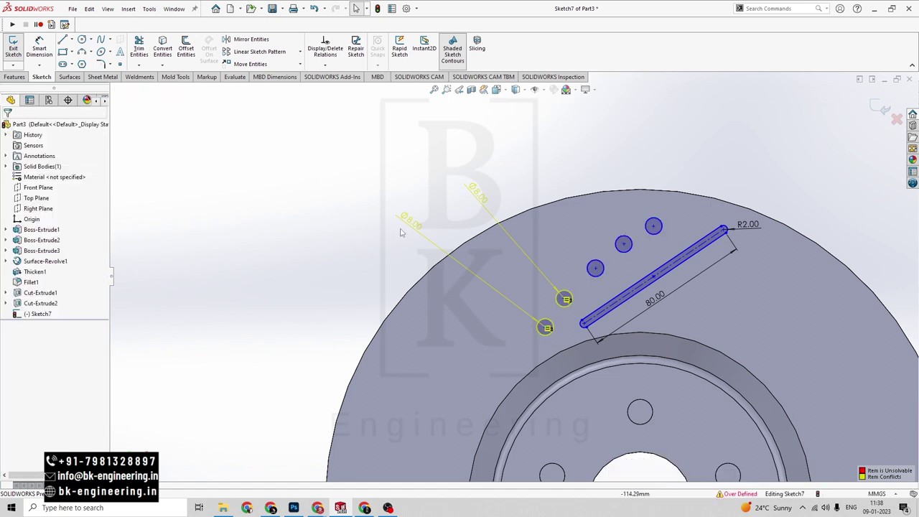
left_click(431, 248)
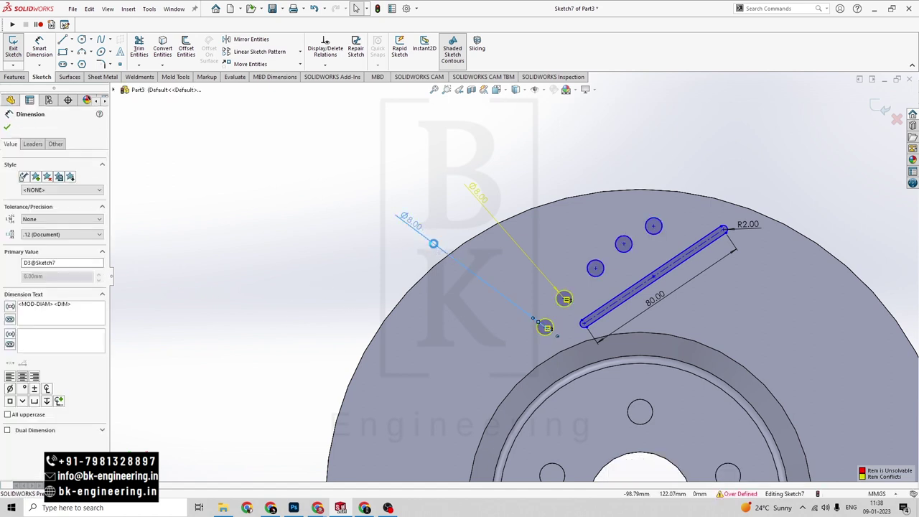
key("Delete")
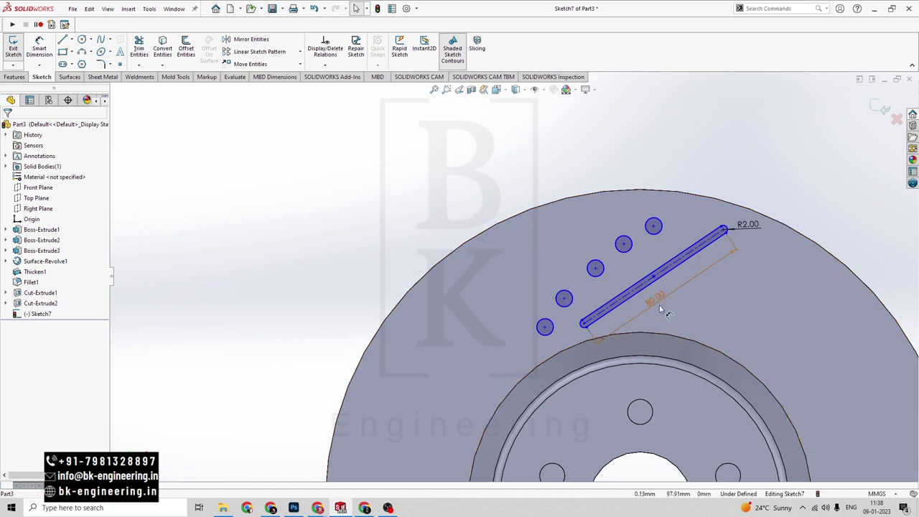
Step: Add a single 8 mm diameter dimension to the fourth circle of the row, counted from the hat outward
left_click(39, 51)
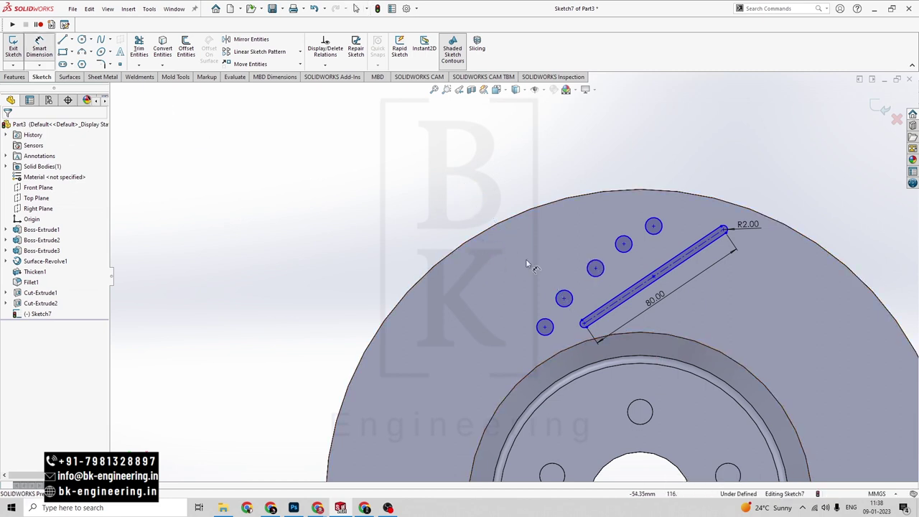
left_click(583, 268)
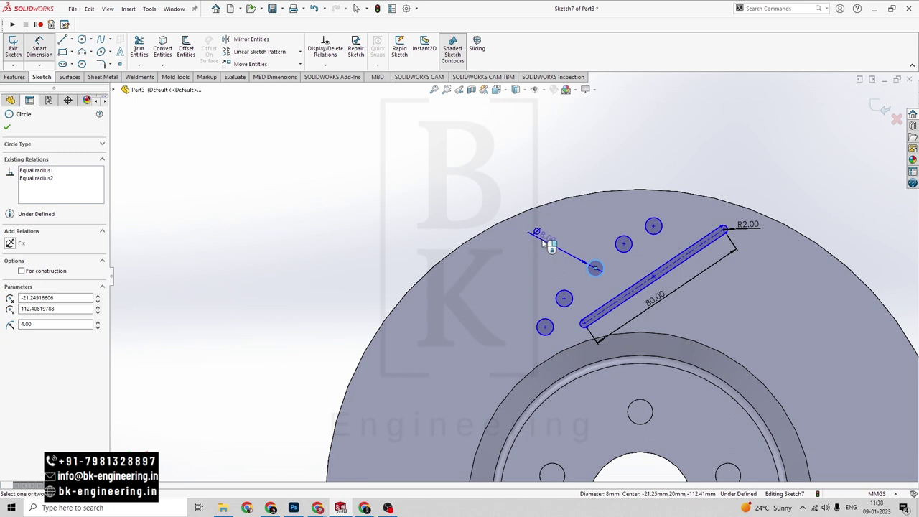
key("Escape")
left_click(618, 249)
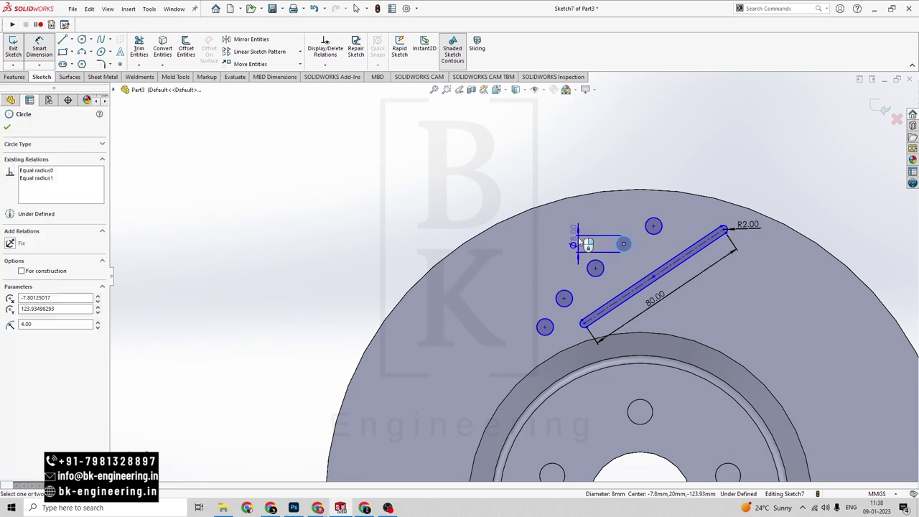
left_click(578, 239)
left_click(537, 224)
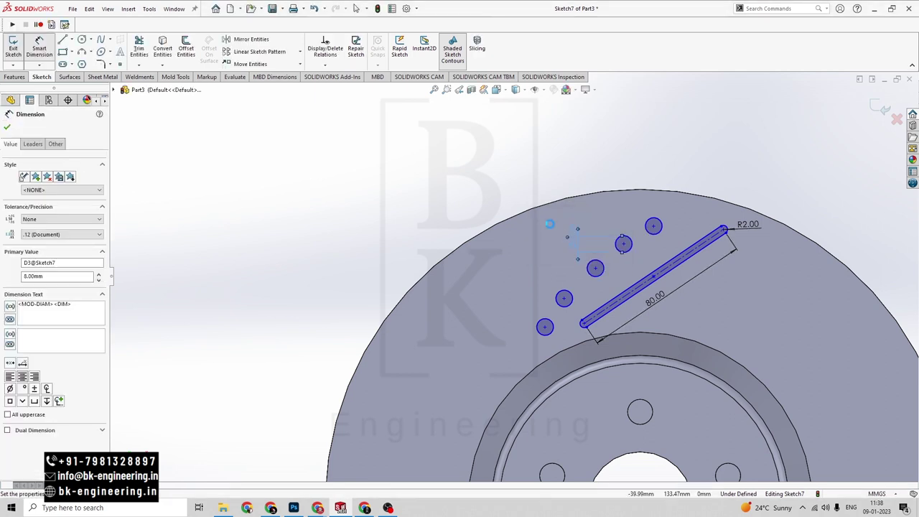
key("Escape")
left_click(652, 227)
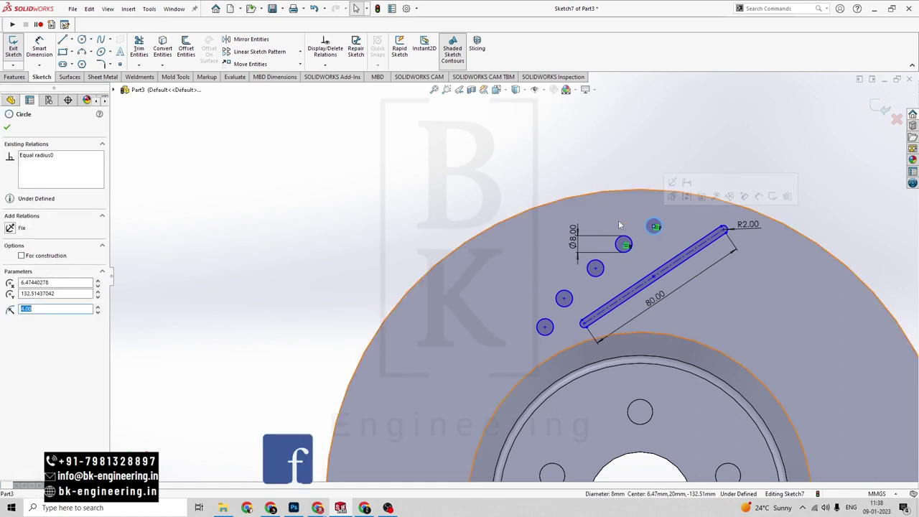
key("Escape")
key("d")
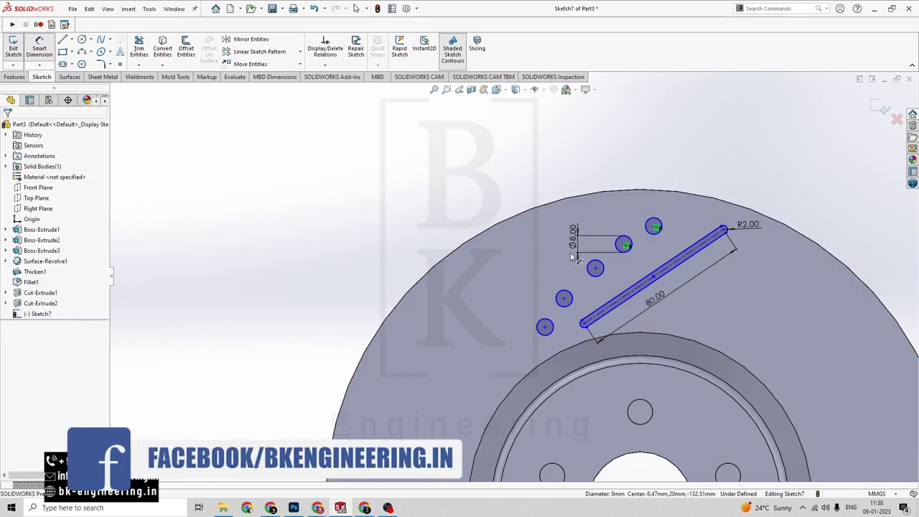
left_click(651, 227)
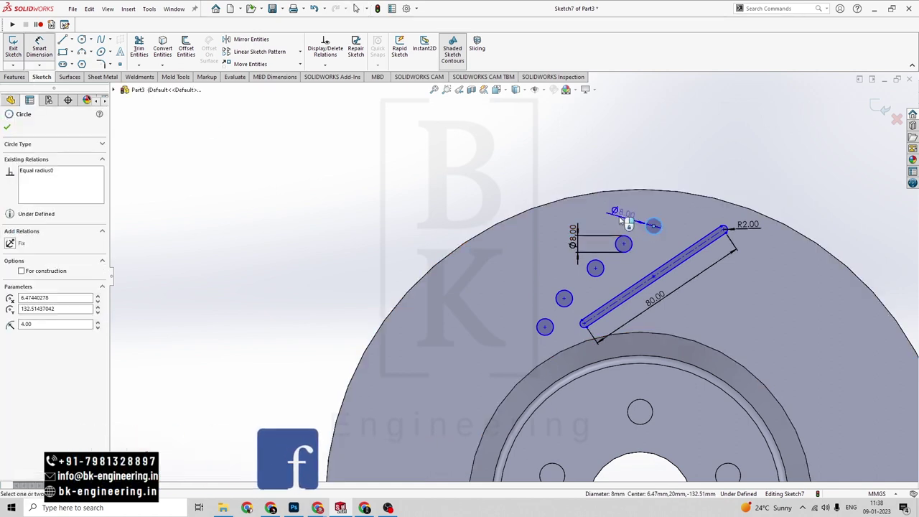
key("Escape")
Step: Check the reference drawing and circular-pattern the slot into 10 equally spaced instances over 360 degrees around the disc's centre
scroll(632, 301, "up", 4)
scroll(612, 344, "down", 1)
key("alt+Tab")
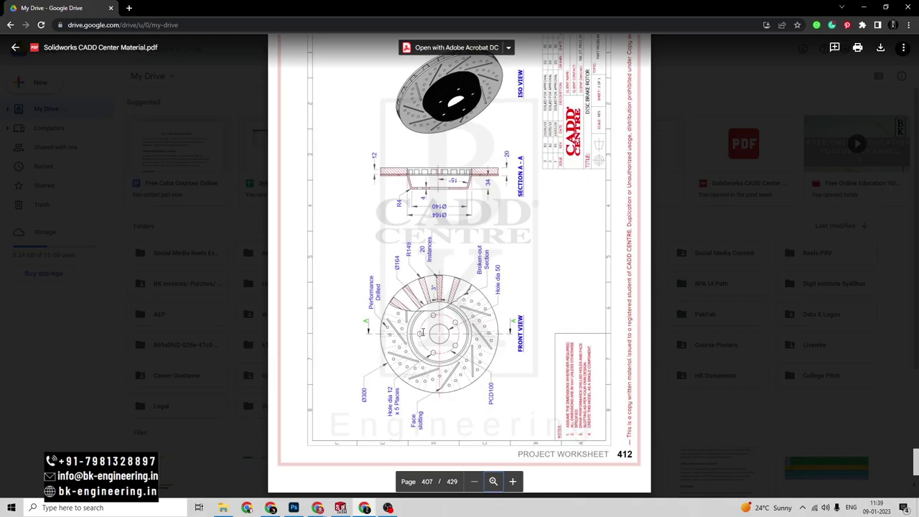
key("alt+Tab")
key("Escape")
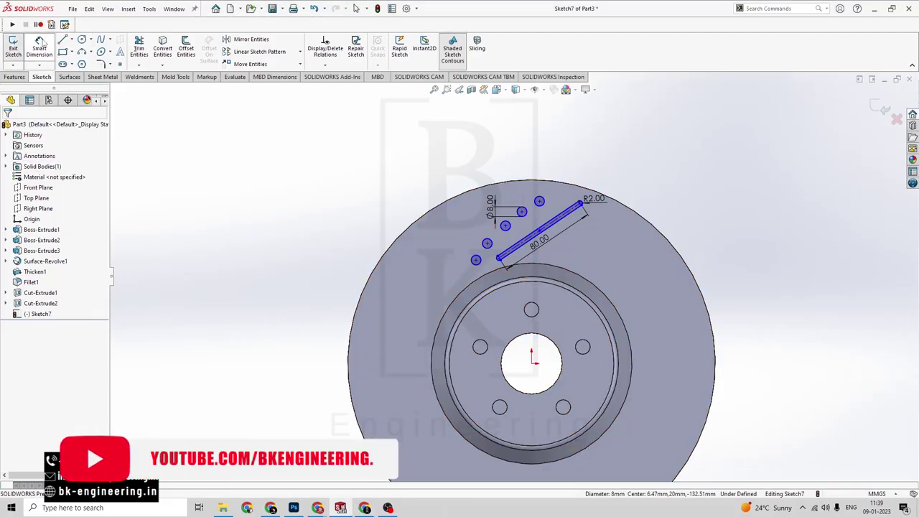
left_click(301, 53)
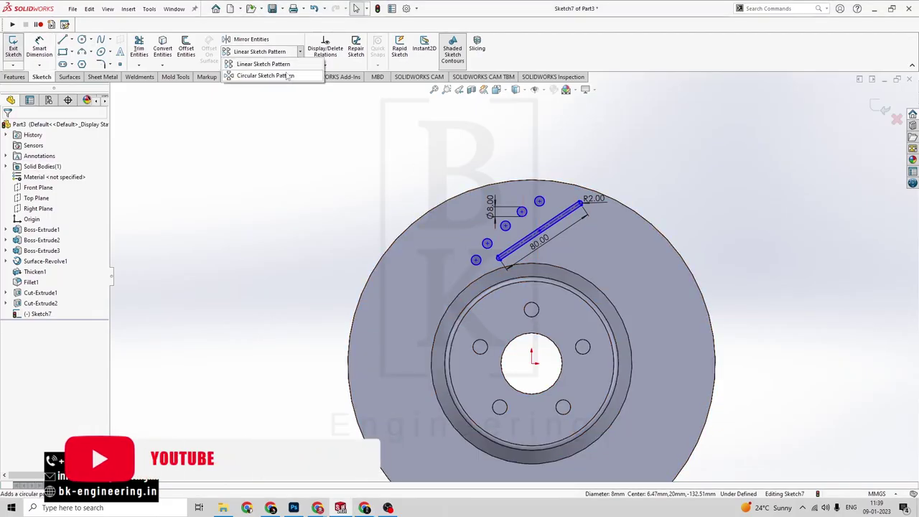
left_click(255, 74)
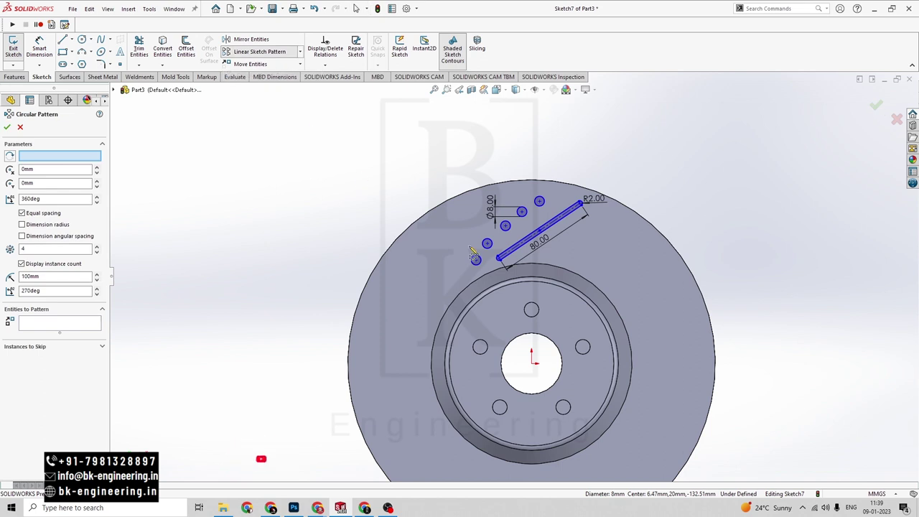
left_click(535, 248)
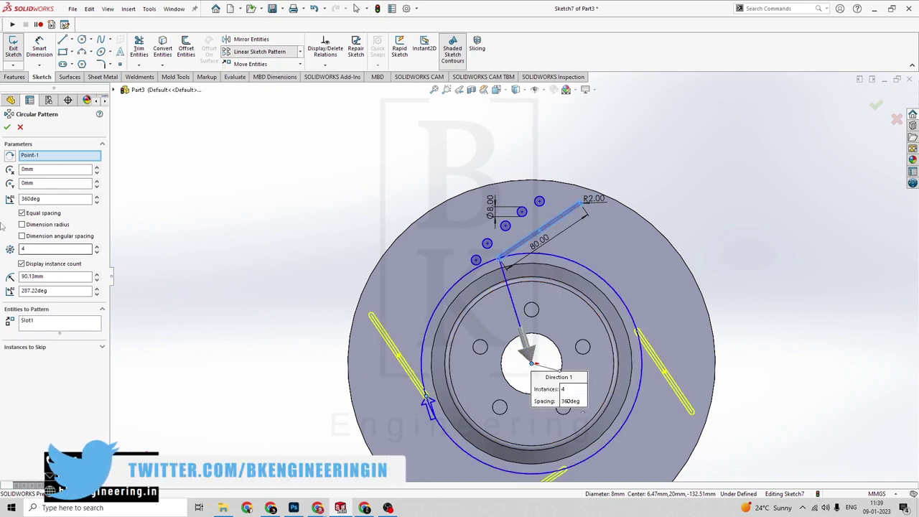
double_click(28, 248)
type("10")
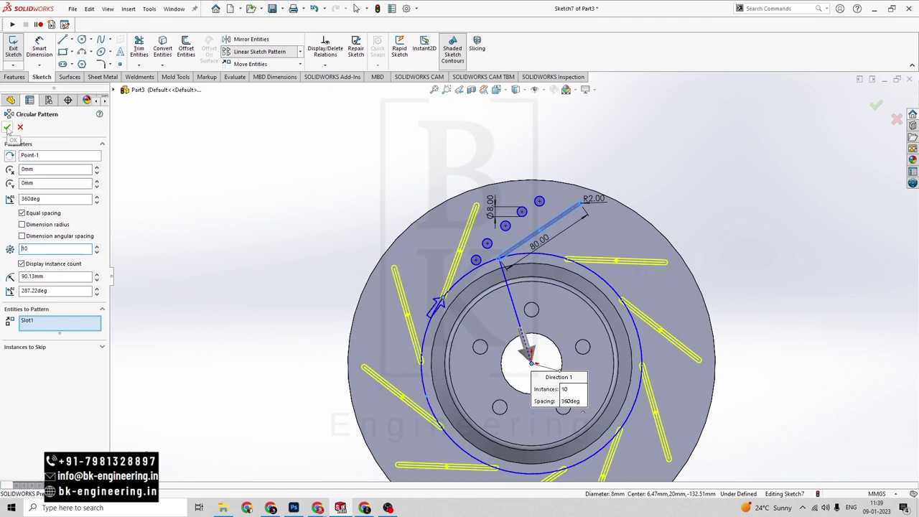
key("alt+Tab")
key("alt+Tab")
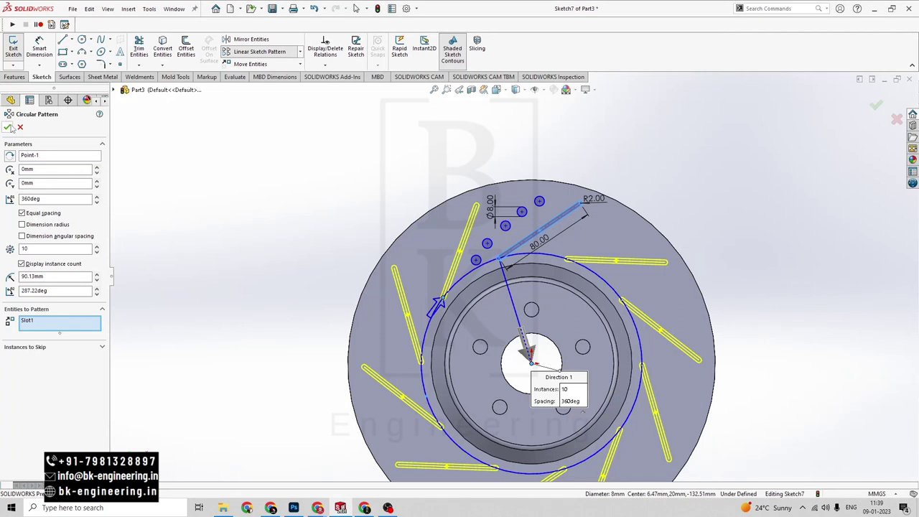
left_click(7, 127)
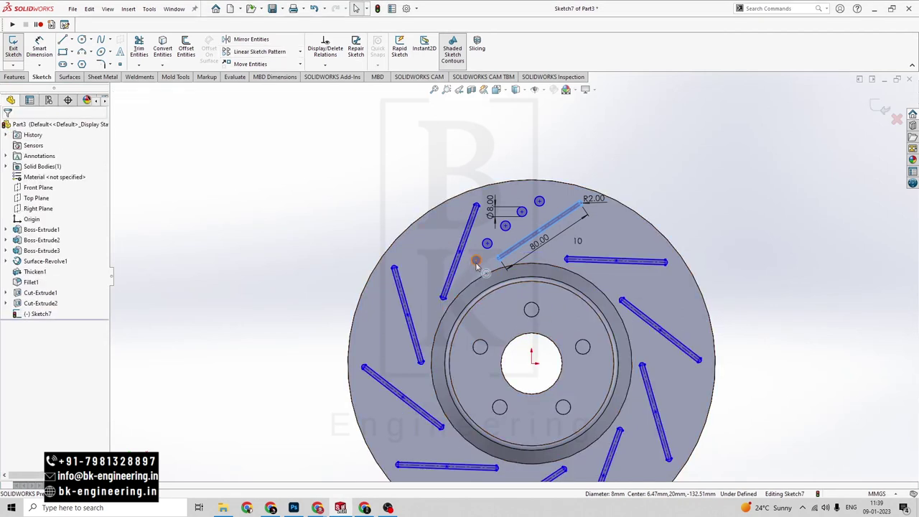
left_click(269, 52)
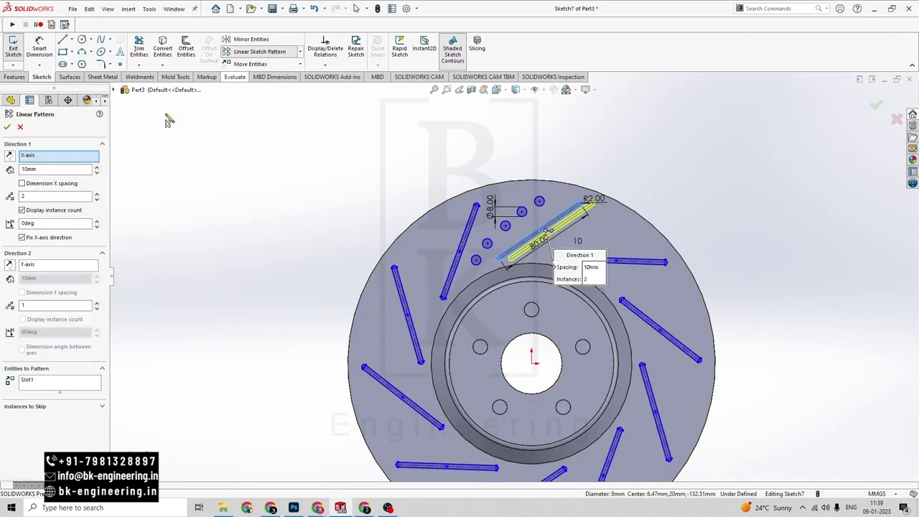
key("Escape")
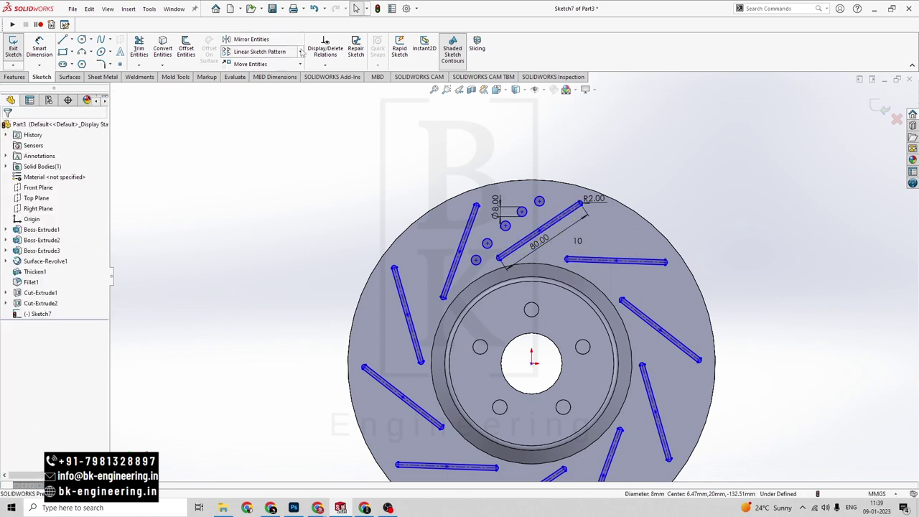
Step: Circular-pattern the row of five circles into 10 equally spaced instances over 360 degrees around the disc's centre
left_click(300, 51)
left_click(270, 77)
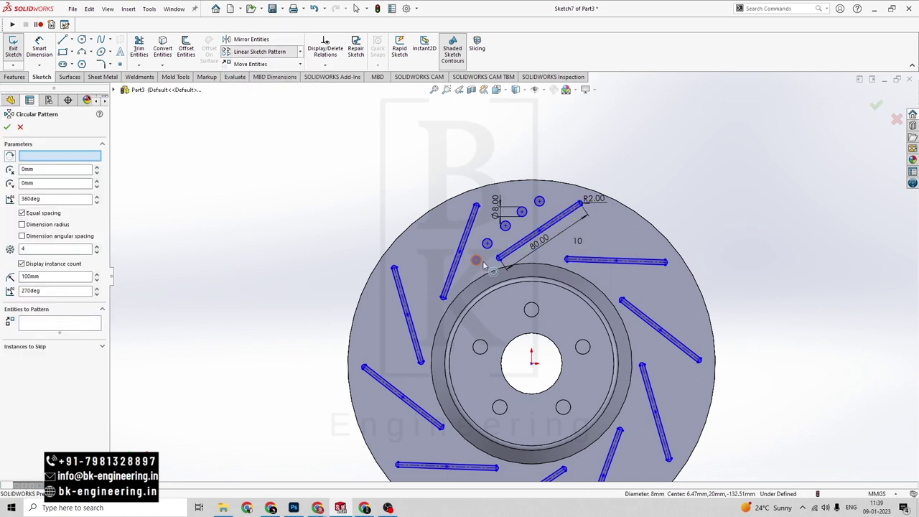
left_click(478, 262)
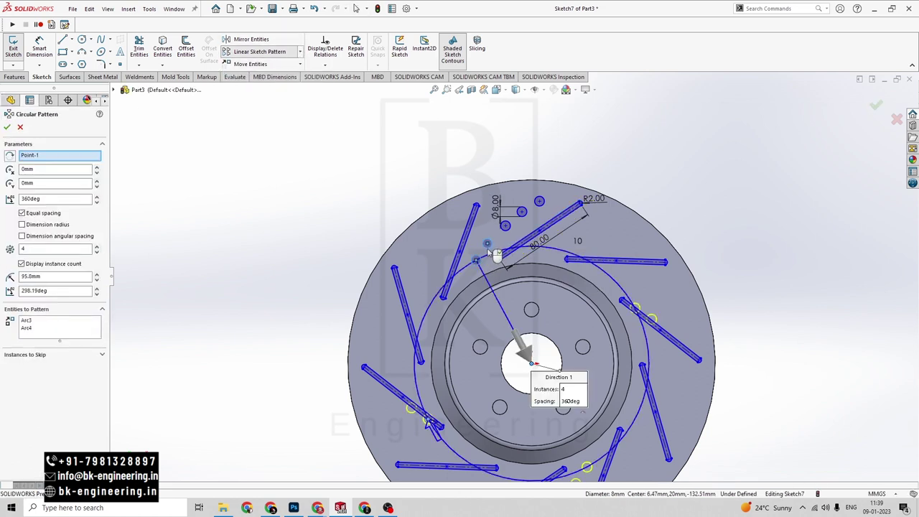
left_click(507, 229)
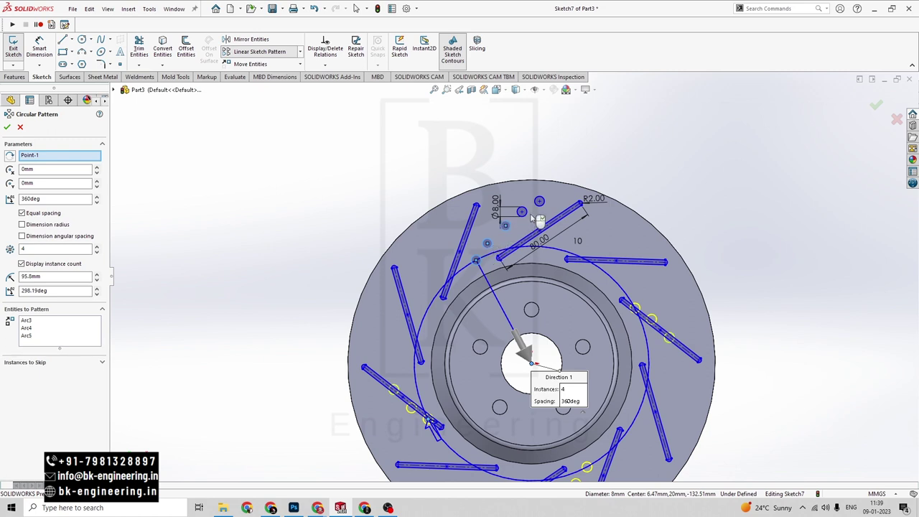
left_click(530, 217)
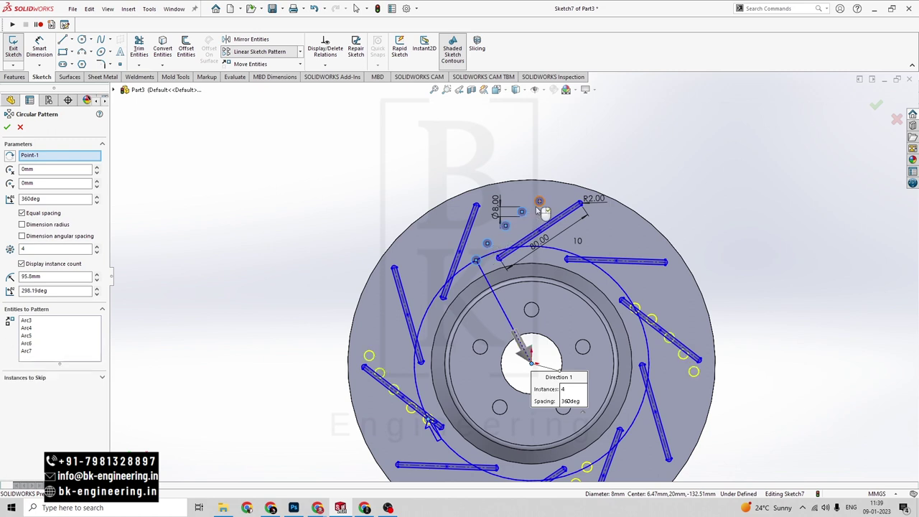
double_click(45, 249)
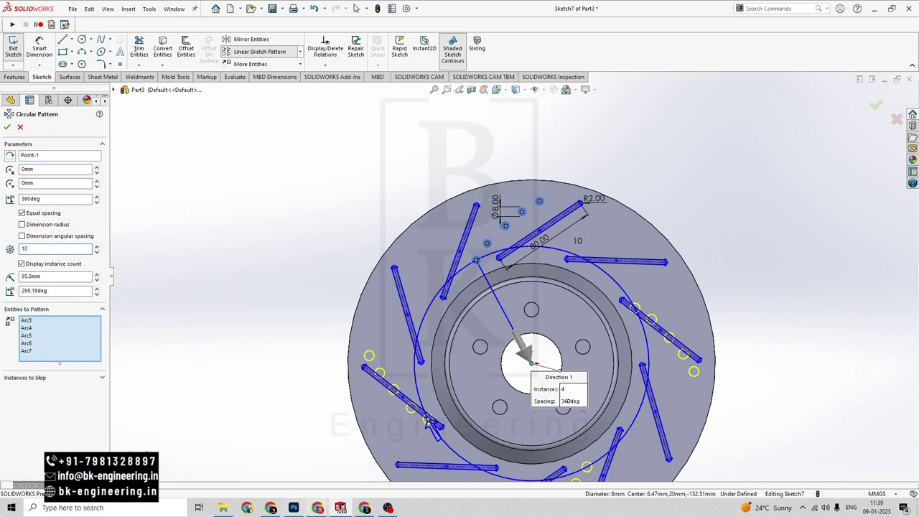
type("10")
key("Return")
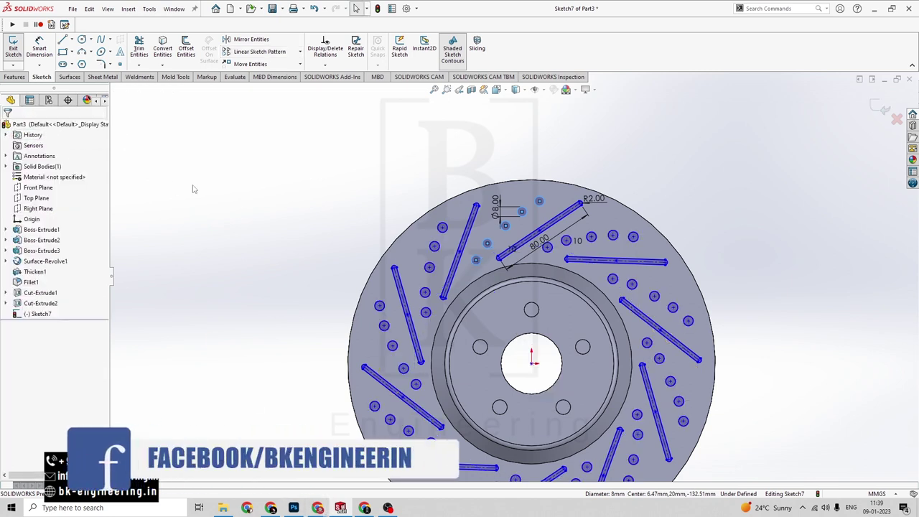
Step: Compare the patterned slots and holes in the sketch with the front view of the reference drawing
scroll(402, 283, "up", 3)
scroll(490, 288, "down", 1)
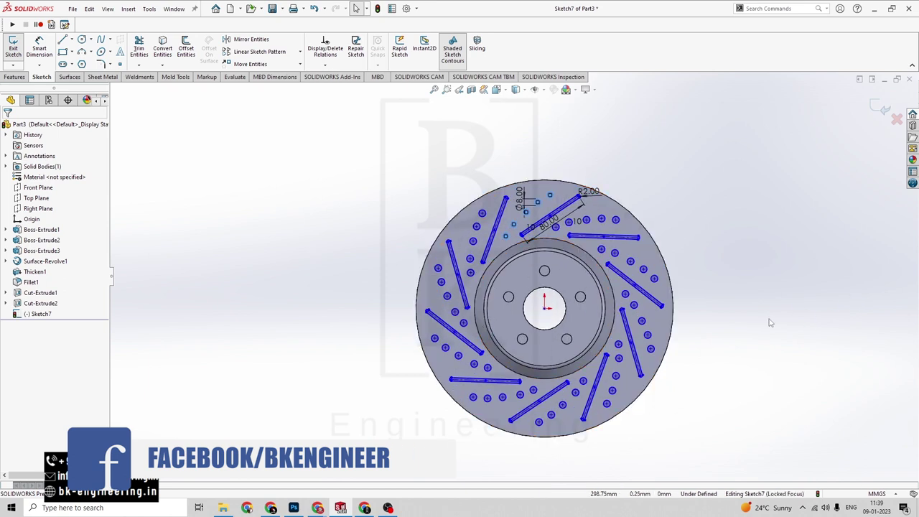
key("alt+Tab")
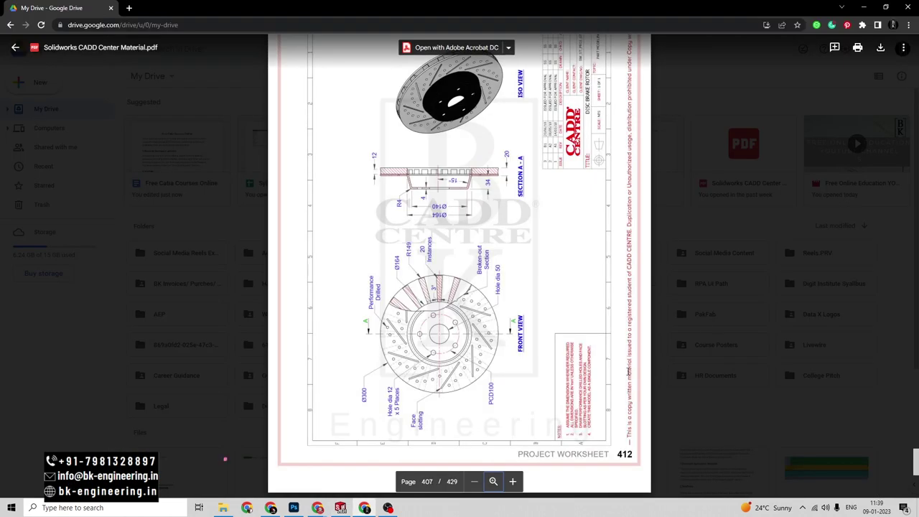
key("alt+Tab")
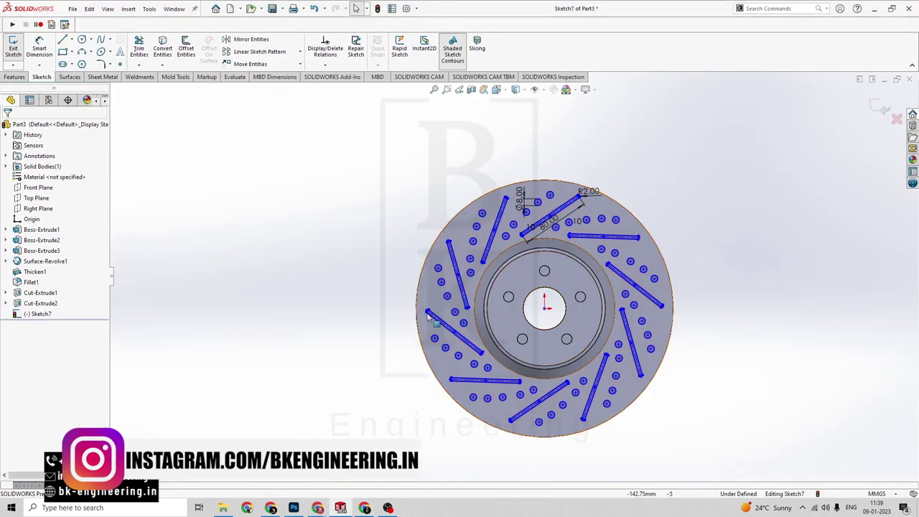
key("alt+Tab")
key("alt+Tab")
scroll(574, 215, "down", 5)
scroll(540, 237, "up", 10)
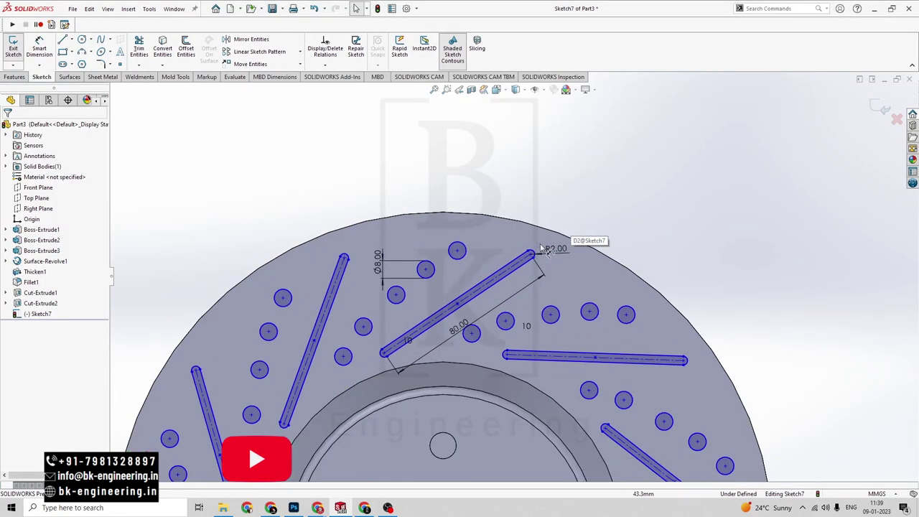
scroll(567, 313, "down", 4)
scroll(550, 318, "up", 1)
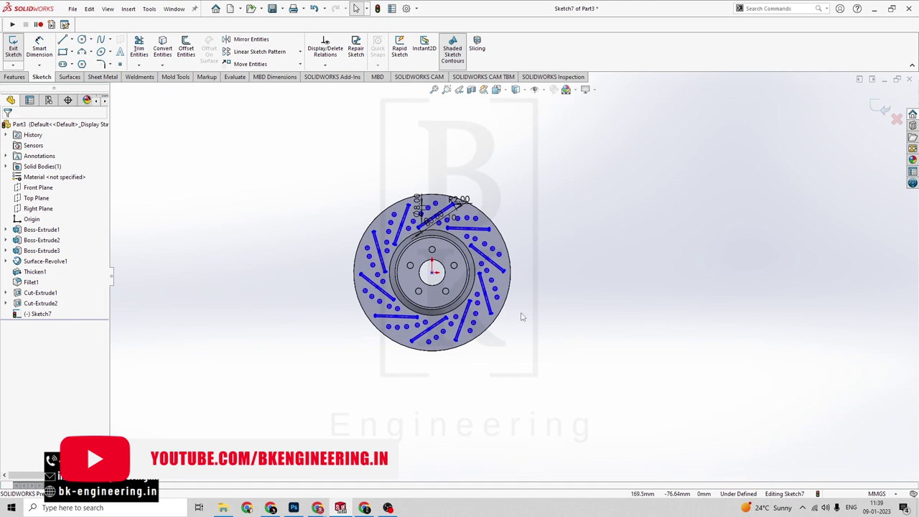
key("alt+Tab")
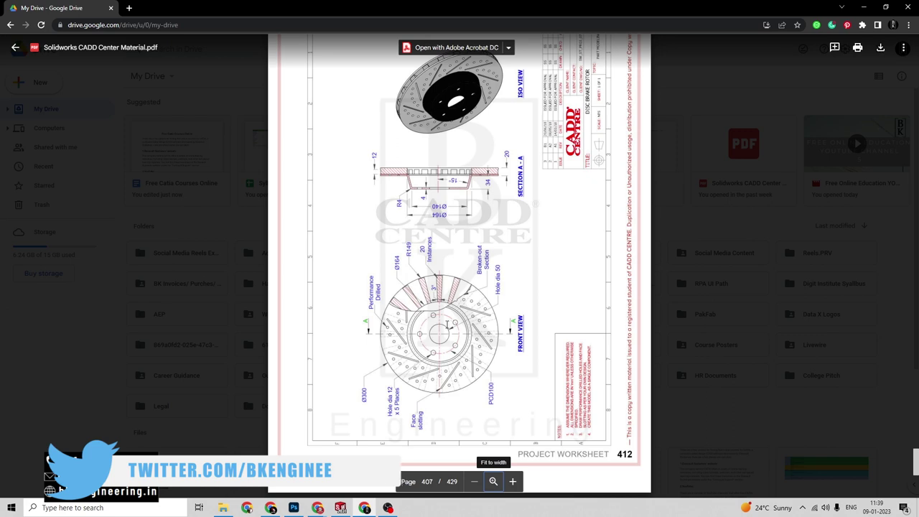
key("alt+Tab")
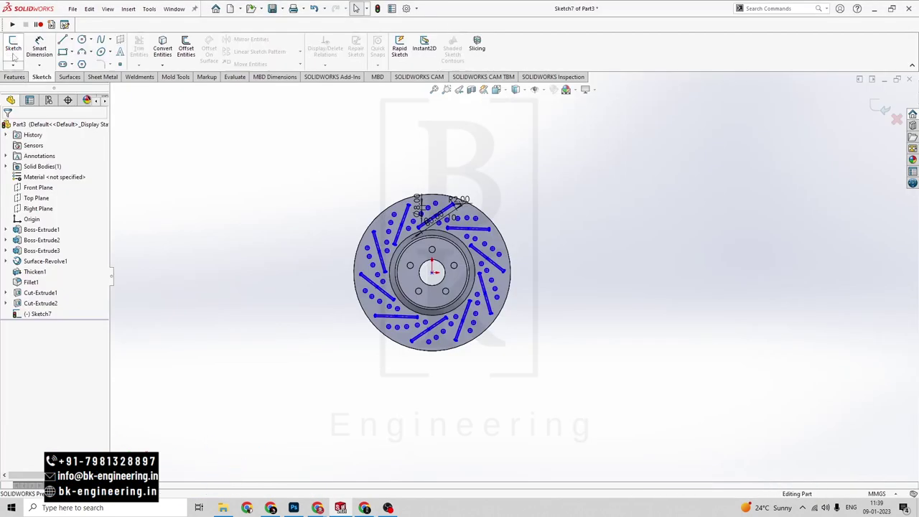
Step: Finish the sketch and cut-extrude all patterned slots and holes completely through the disc
left_click(13, 56)
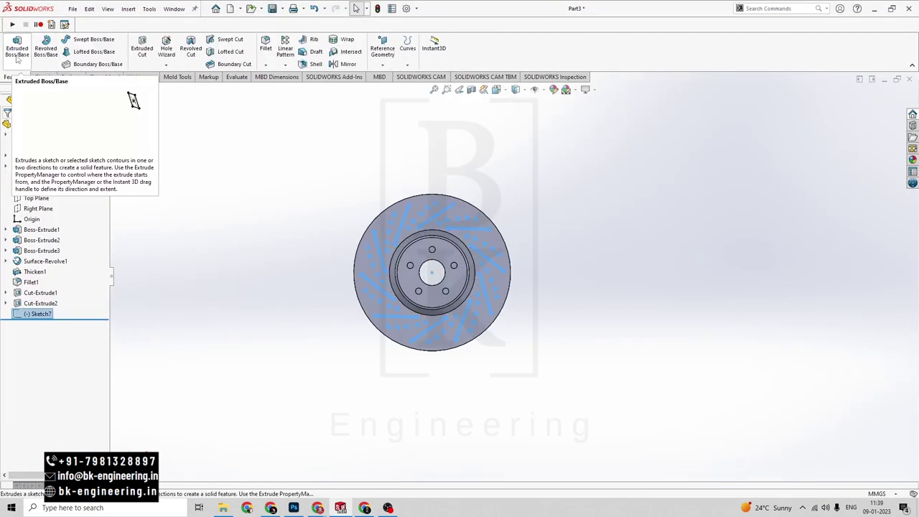
left_click(143, 51)
middle_click_drag(237, 196, 334, 231)
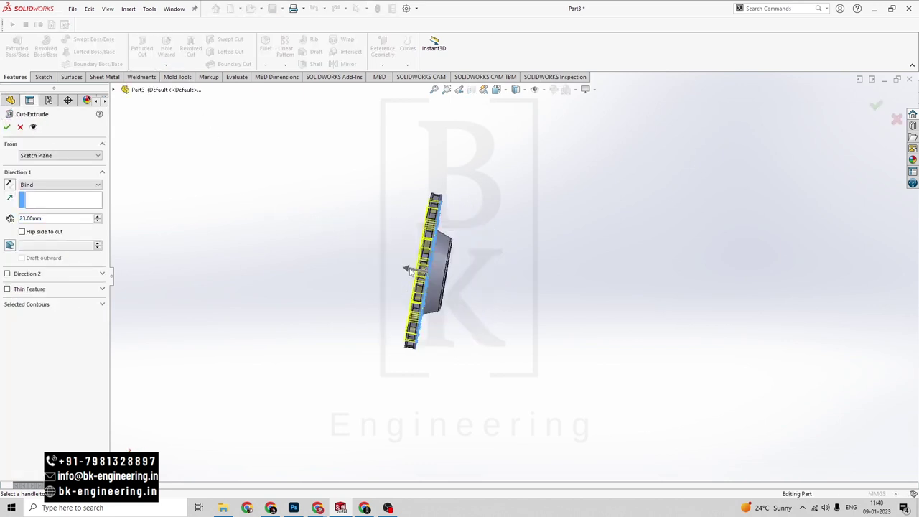
left_click_drag(405, 270, 296, 229)
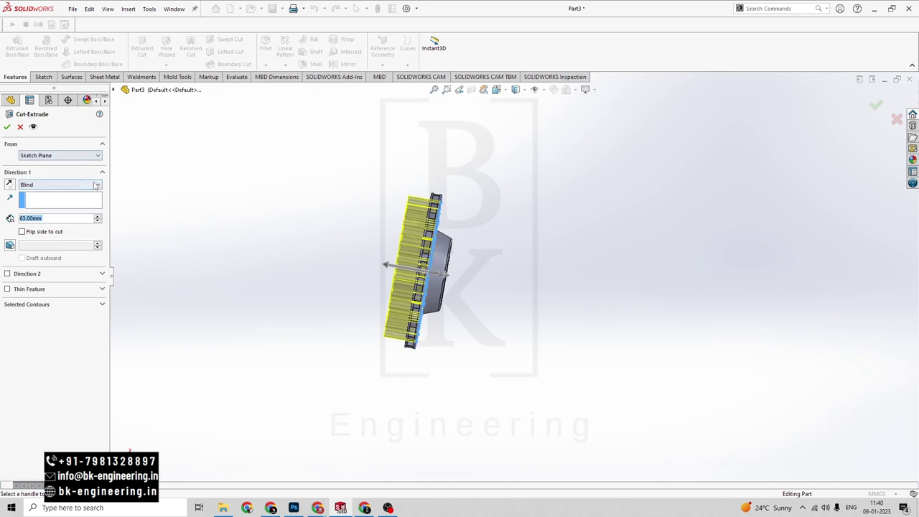
left_click(43, 197)
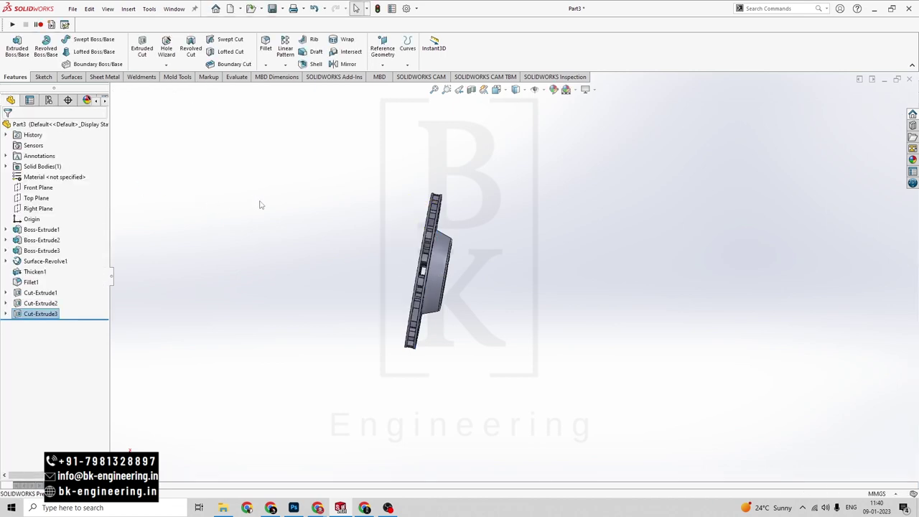
Step: Check the cut disc face against the reference drawing and show the rotor in the isometric view
middle_click_drag(314, 216, 217, 192)
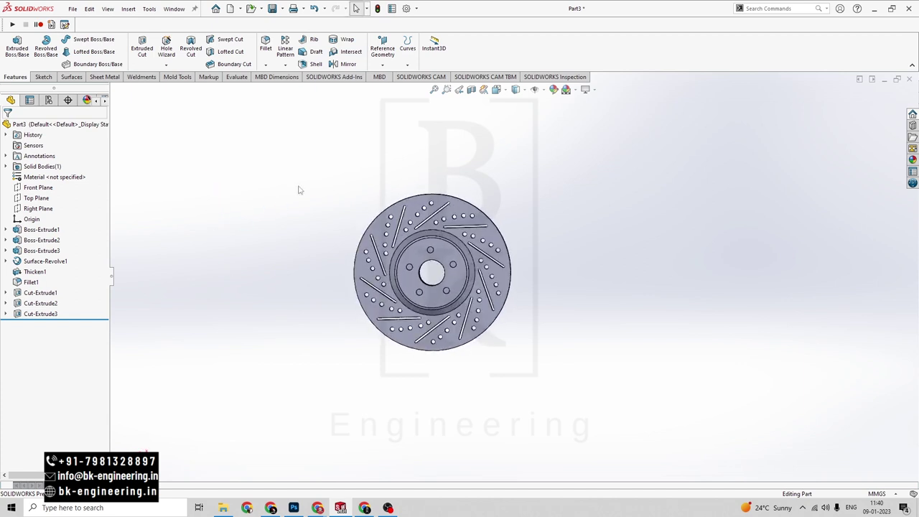
key("alt+Tab")
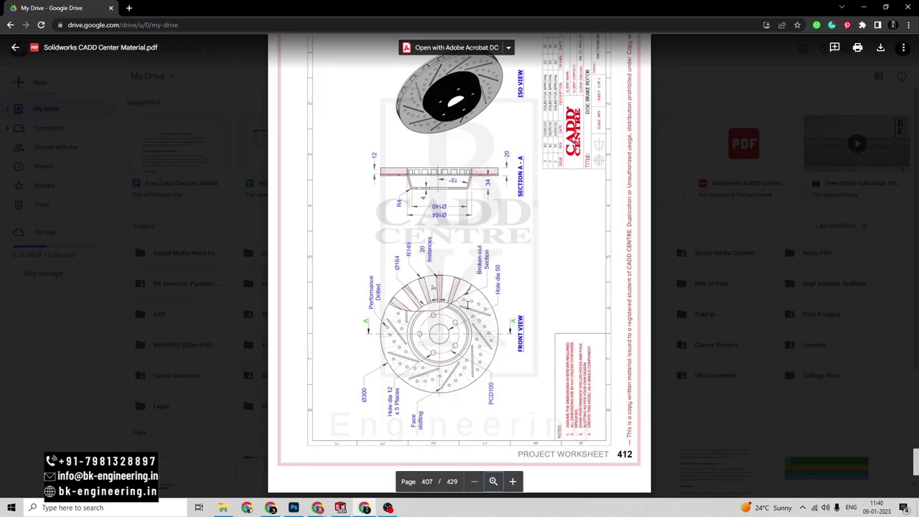
key("alt+Tab")
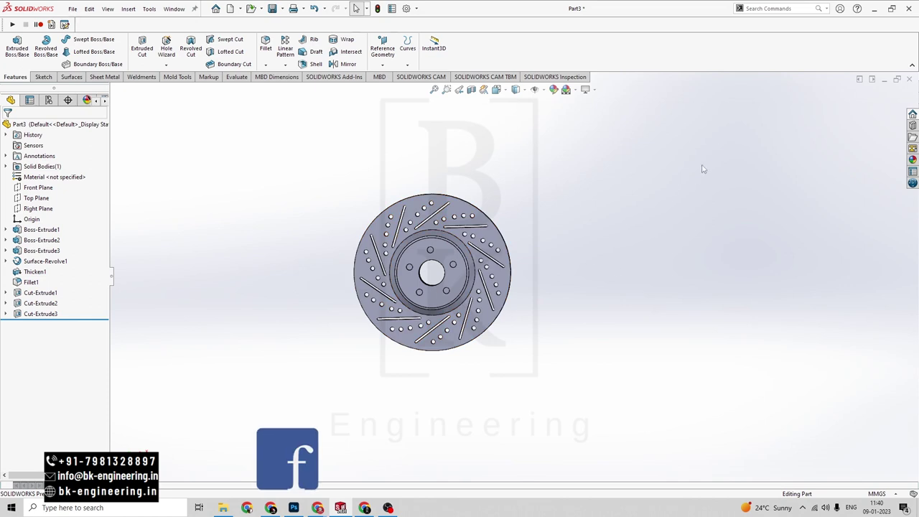
left_click(506, 90)
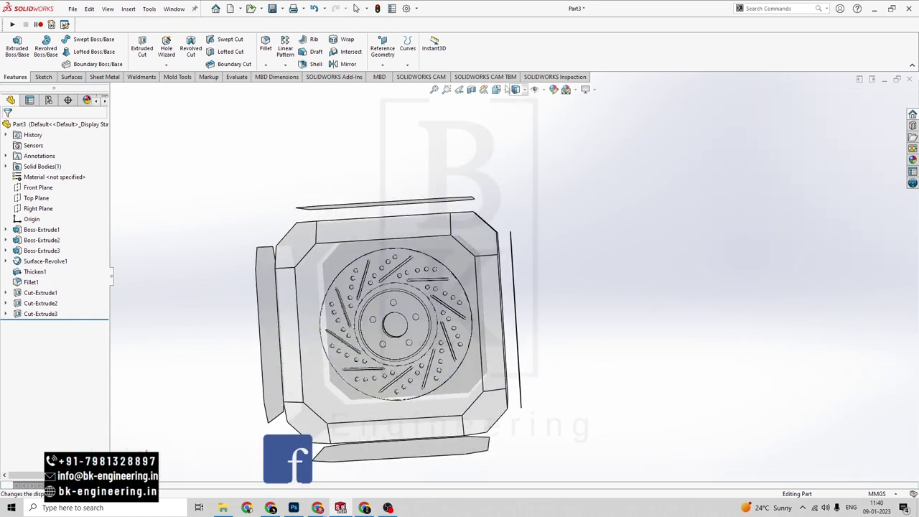
left_click(495, 90)
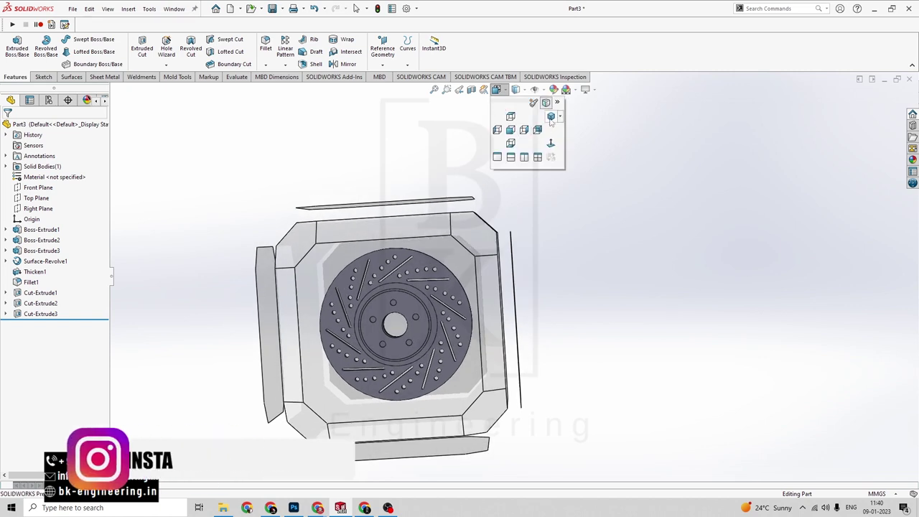
left_click(551, 118)
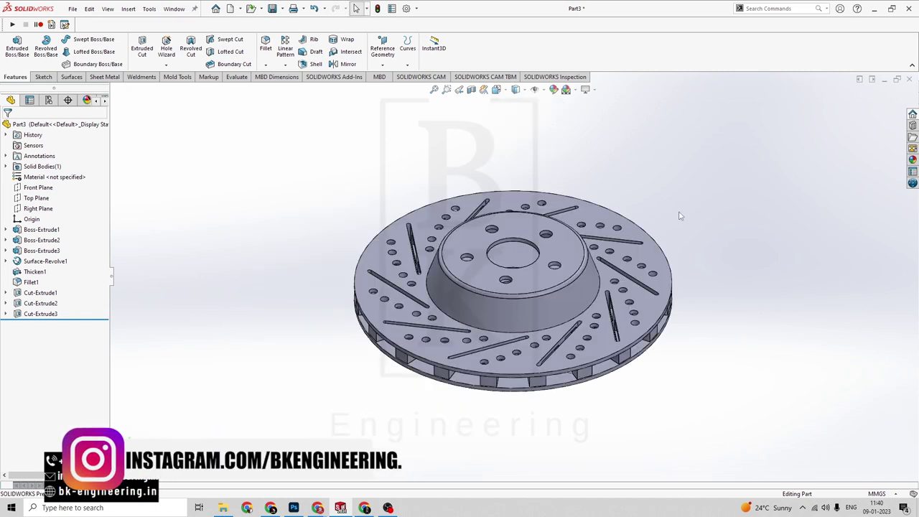